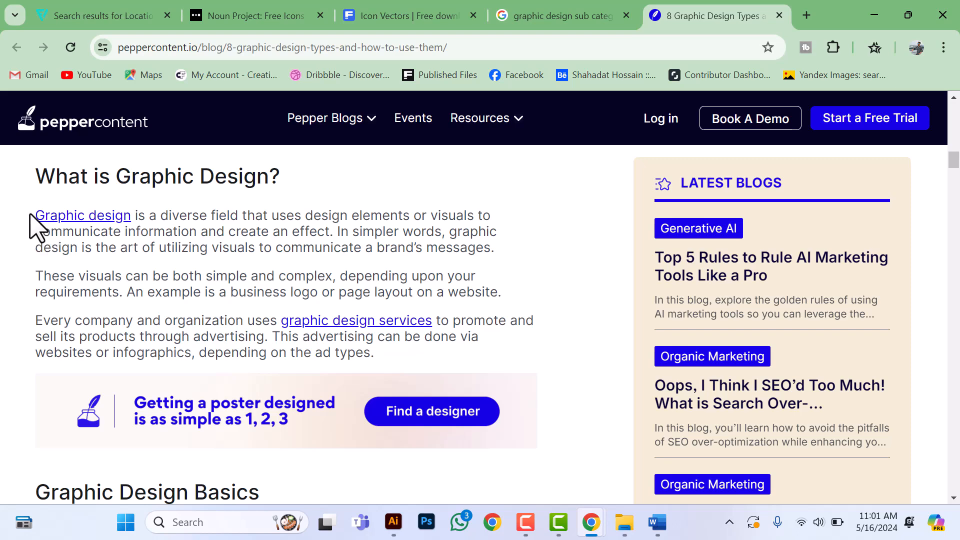
Step: Examine the article's graphic design definition, its list of design elements and the Elements of Design illustration
drag(36, 219, 498, 260)
drag(517, 301, 520, 307)
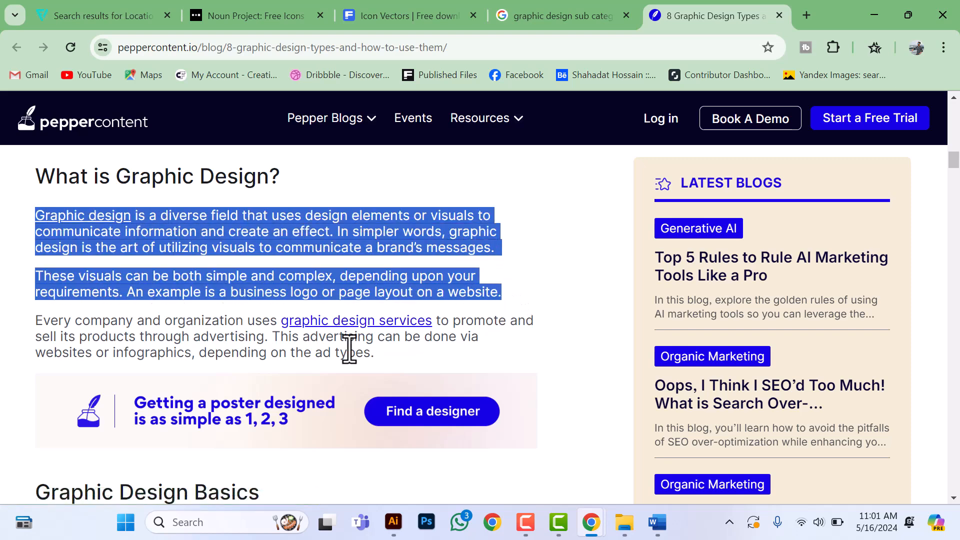
click(573, 333)
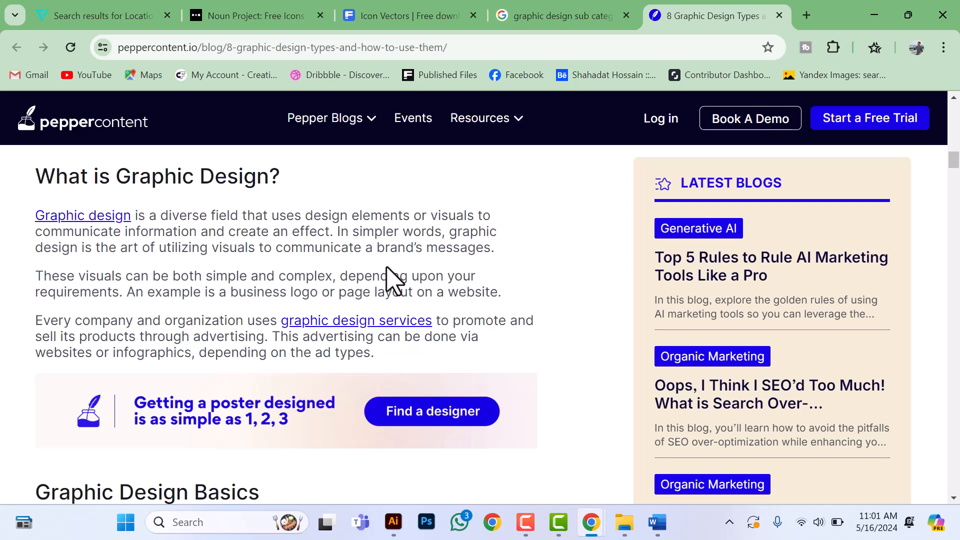
scroll(333, 283, down, 6)
drag(30, 216, 122, 220)
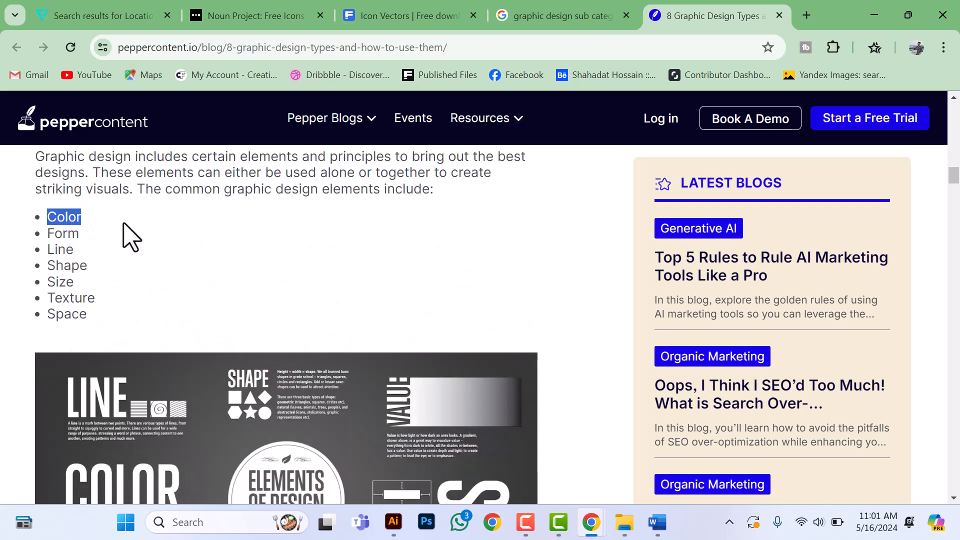
click(36, 234)
drag(33, 252, 118, 280)
scroll(125, 300, down, 5)
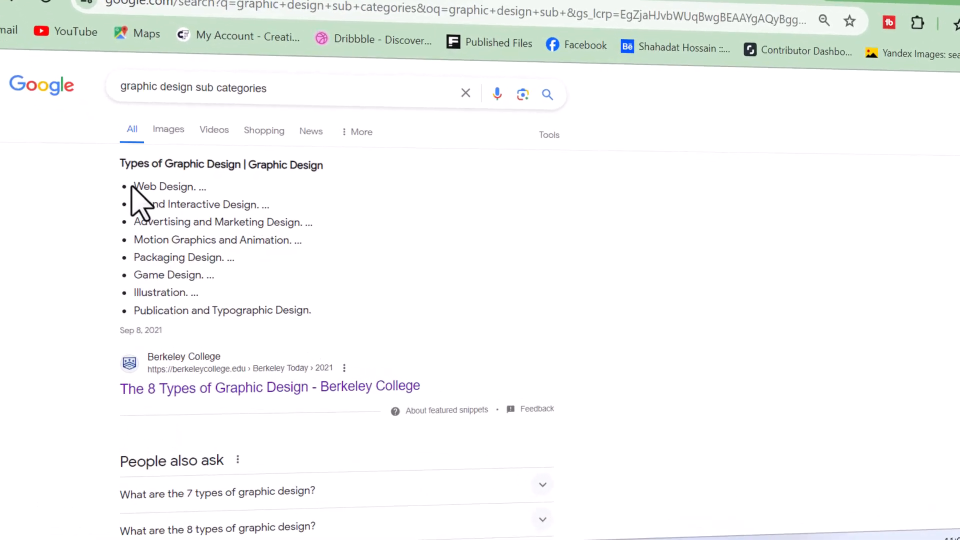
drag(133, 187, 206, 187)
drag(135, 195, 283, 195)
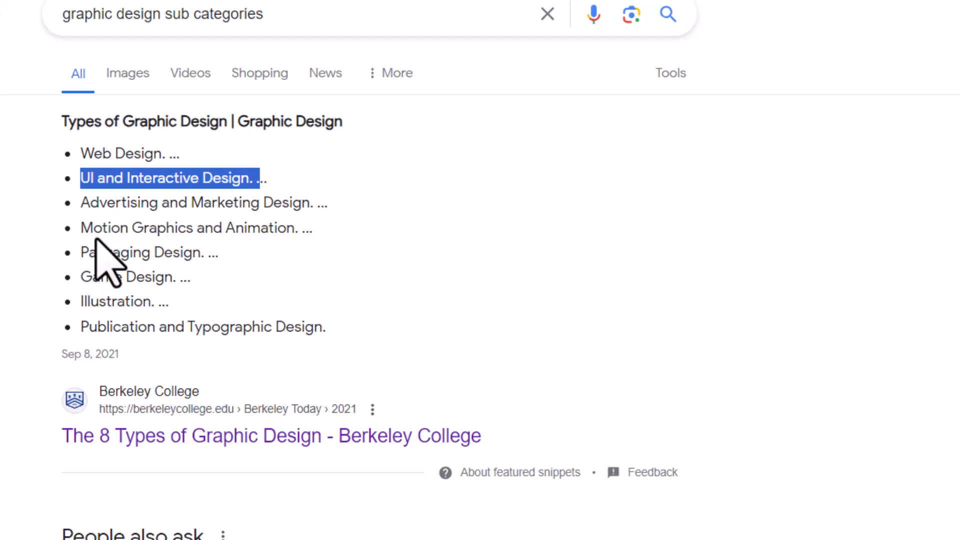
drag(80, 203, 330, 202)
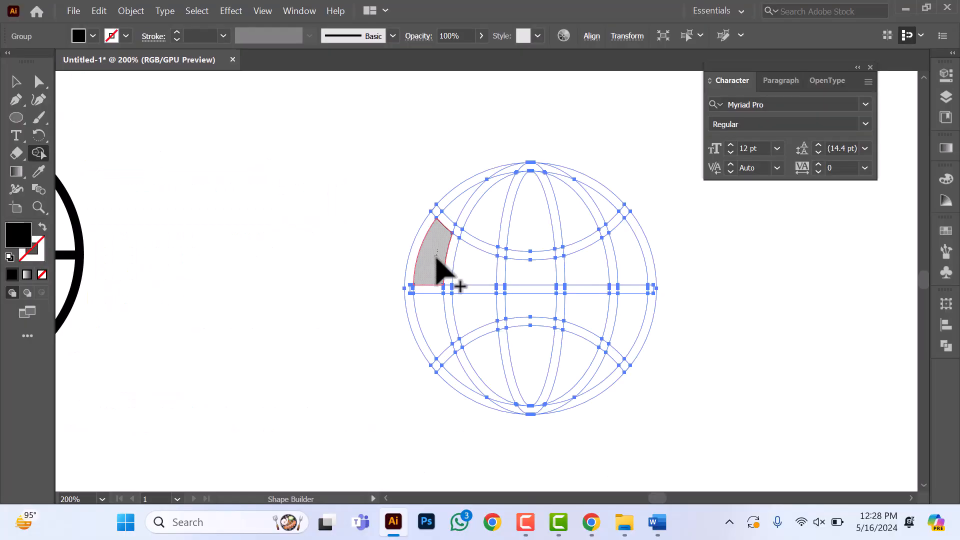
Step: Turn the areas between the globe's grid lines into solid black segments with the Shape Builder tool
click(439, 268)
click(436, 320)
click(478, 270)
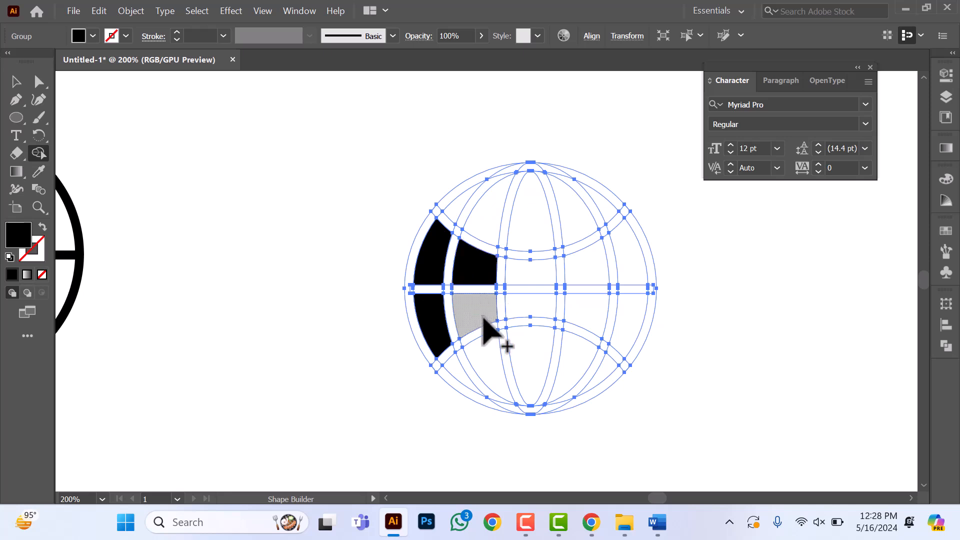
click(482, 323)
click(529, 276)
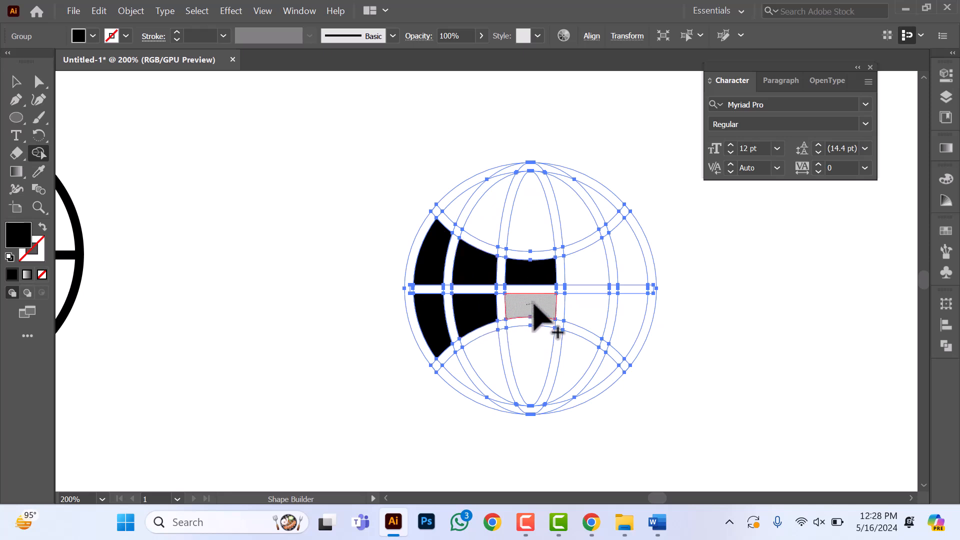
click(537, 310)
click(597, 273)
click(629, 257)
click(570, 220)
click(530, 210)
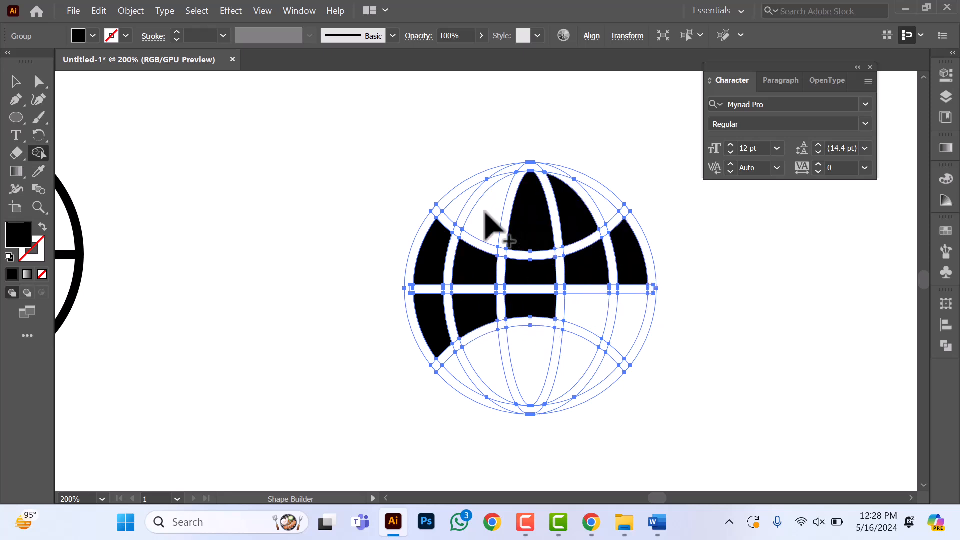
click(487, 220)
click(480, 360)
click(529, 358)
click(567, 360)
click(606, 376)
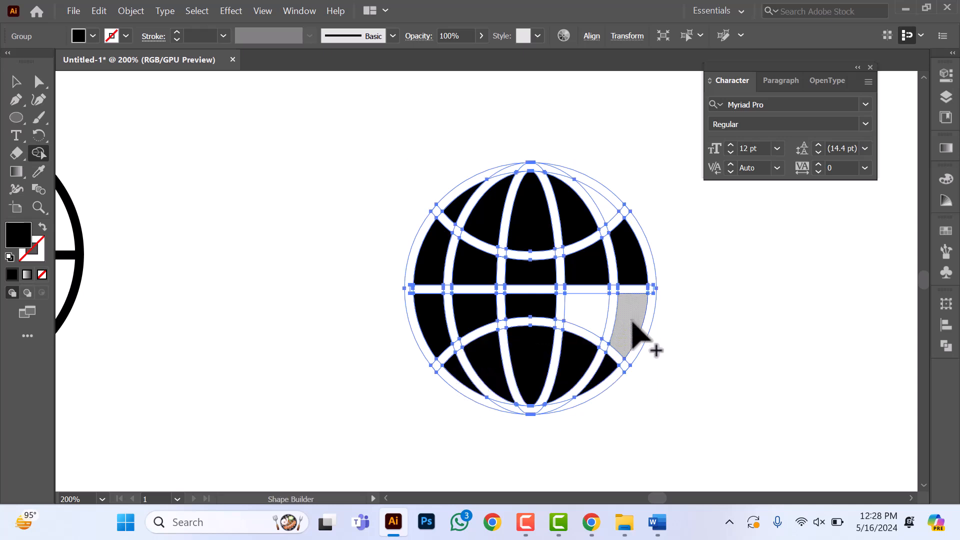
click(632, 322)
click(575, 313)
click(605, 206)
click(11, 79)
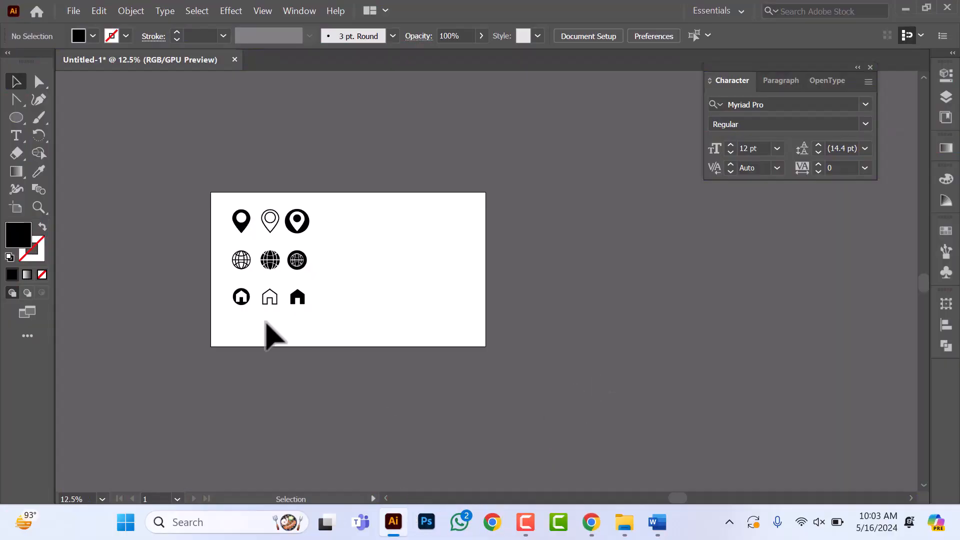
Step: Examine the finished location pin, globe and home icon rows on the artboard
scroll(257, 310, up, 2)
drag(203, 150, 419, 388)
click(406, 195)
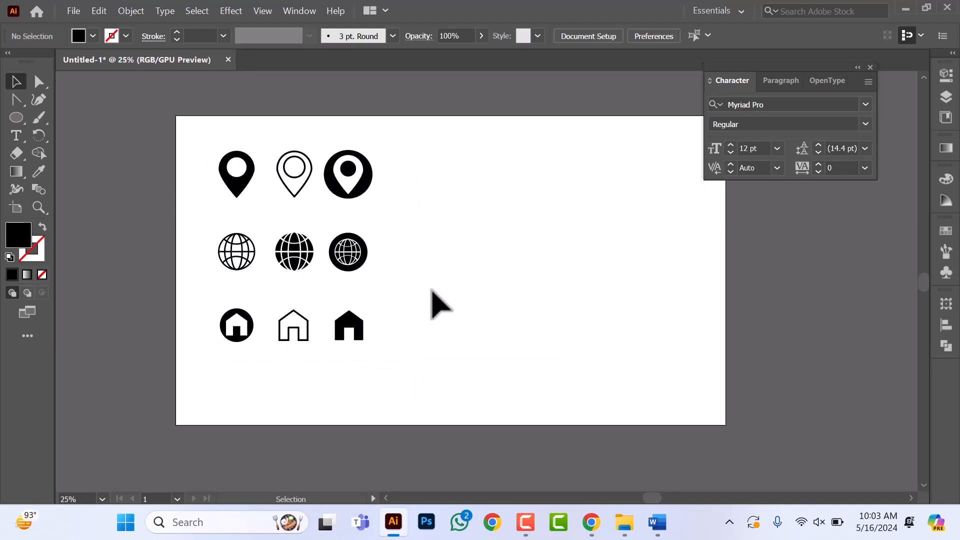
drag(134, 141, 432, 407)
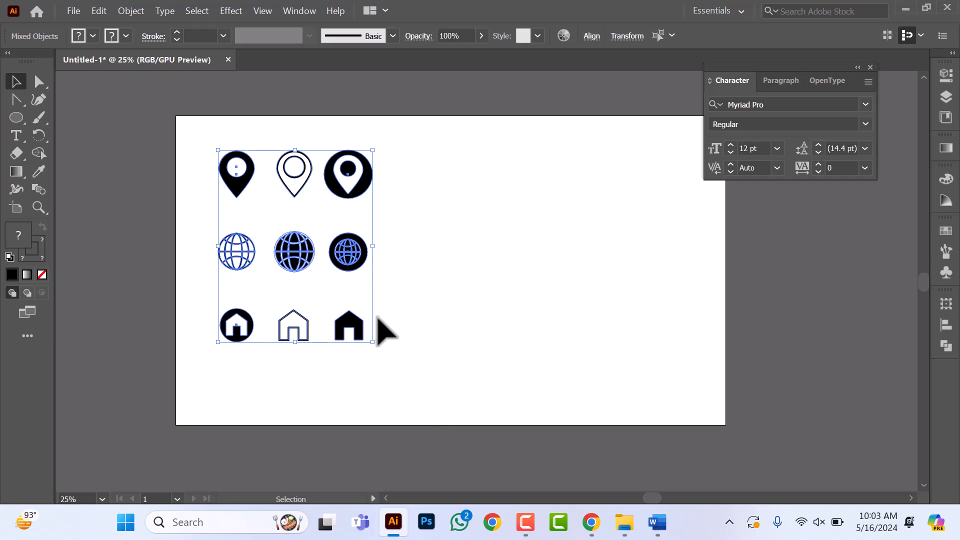
click(462, 296)
drag(201, 115, 387, 375)
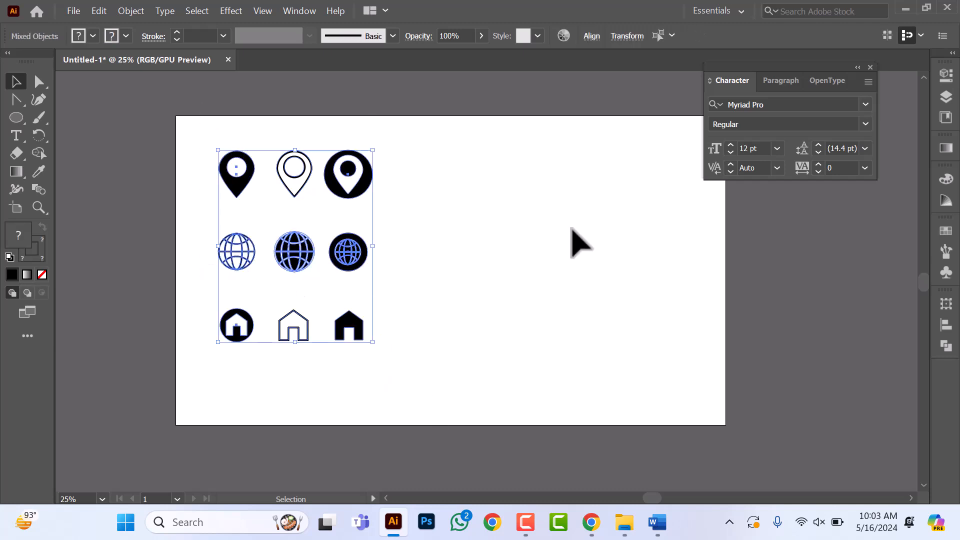
scroll(471, 244, right, 3)
scroll(402, 247, up, 1)
click(403, 248)
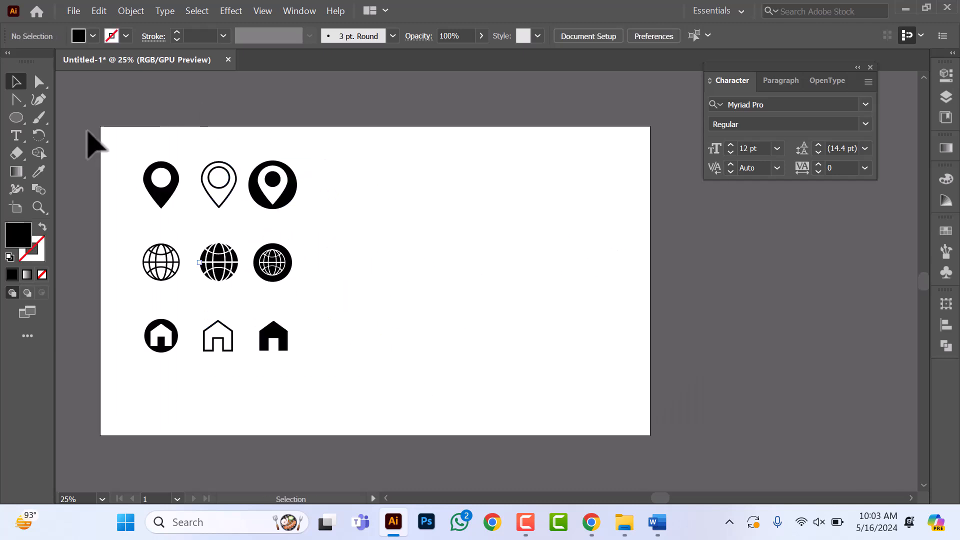
drag(132, 149, 353, 380)
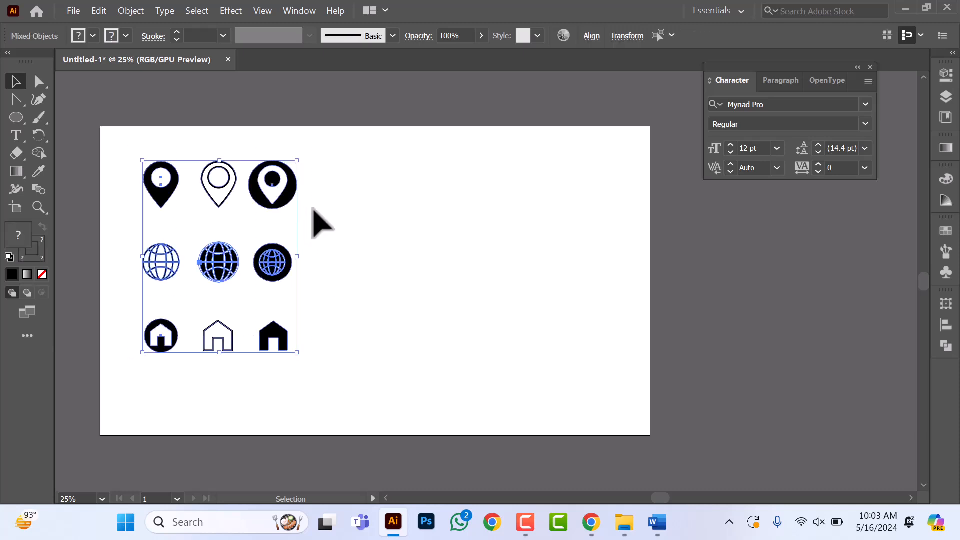
click(338, 181)
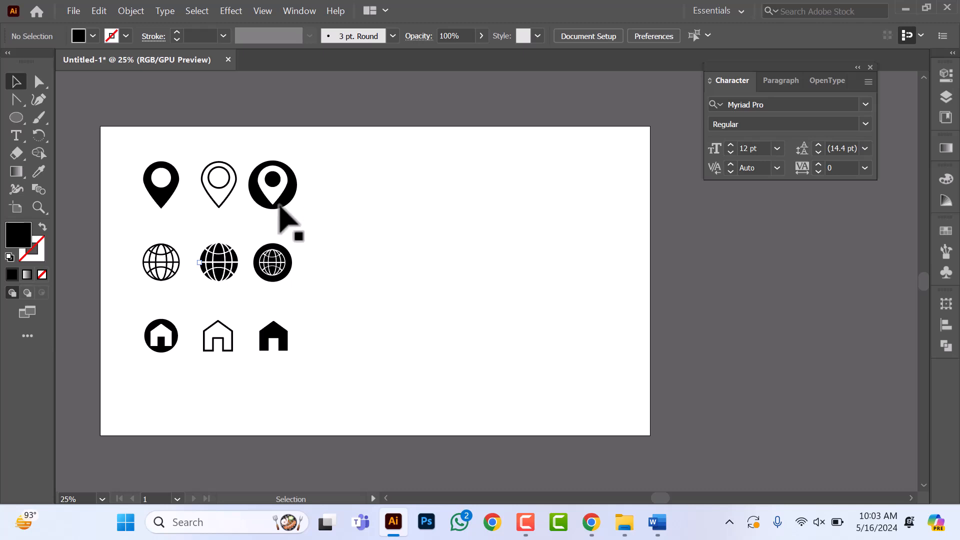
drag(337, 159, 70, 200)
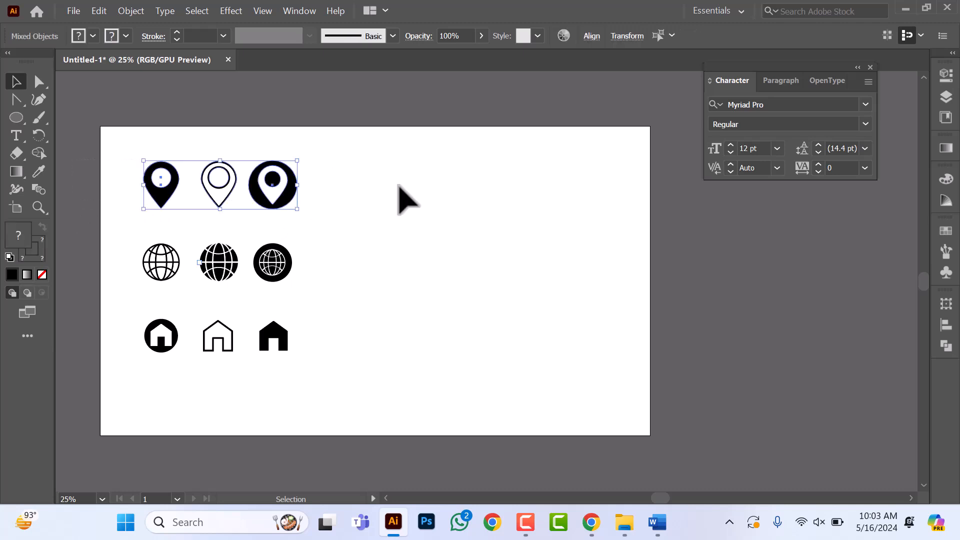
click(267, 214)
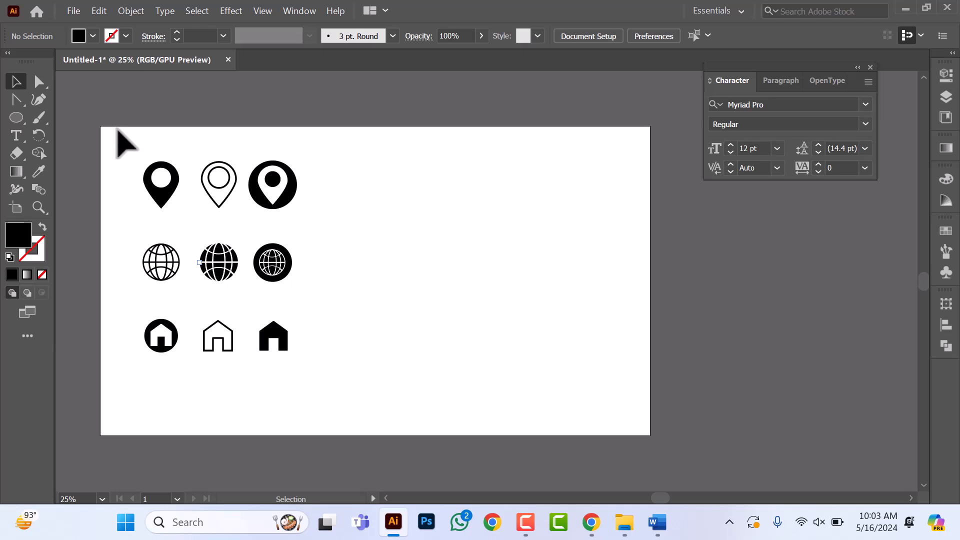
drag(118, 135, 179, 219)
drag(342, 139, 254, 221)
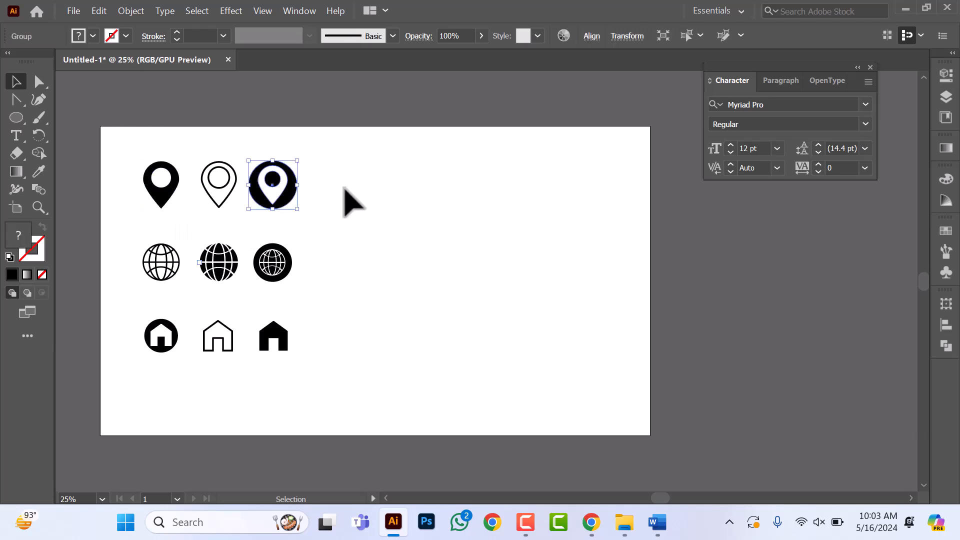
click(356, 184)
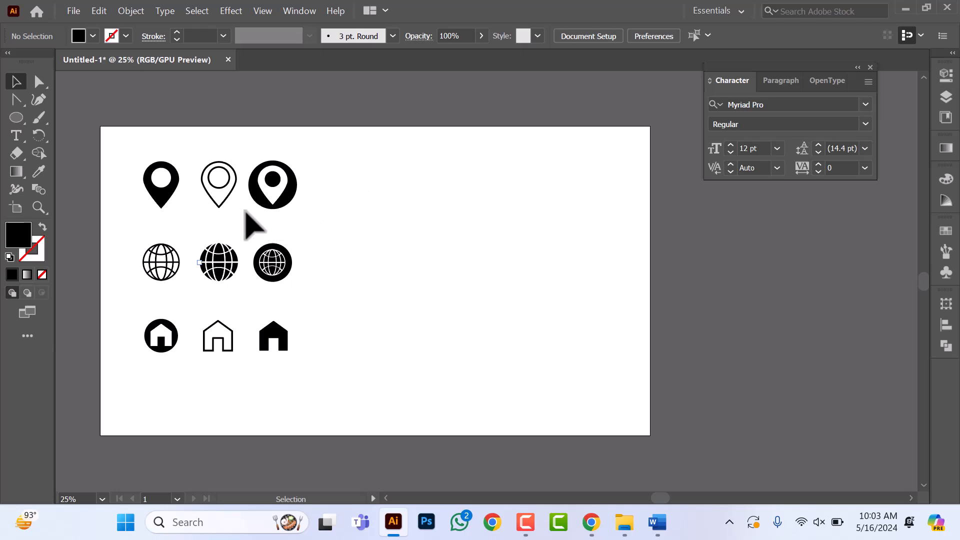
drag(368, 145, 119, 356)
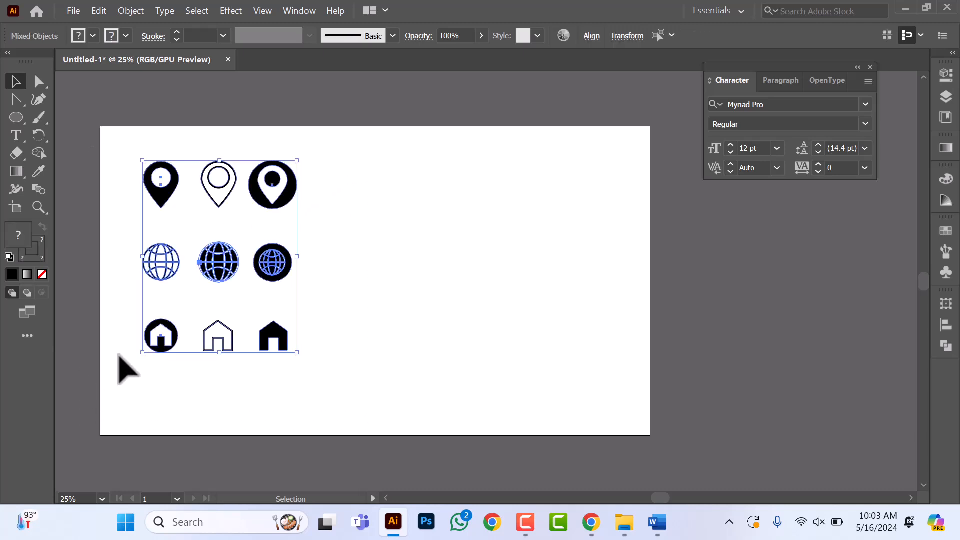
click(355, 247)
Step: Draw a solid black circle with the Ellipse tool in the empty area beside the existing icons
scroll(433, 255, up, 1)
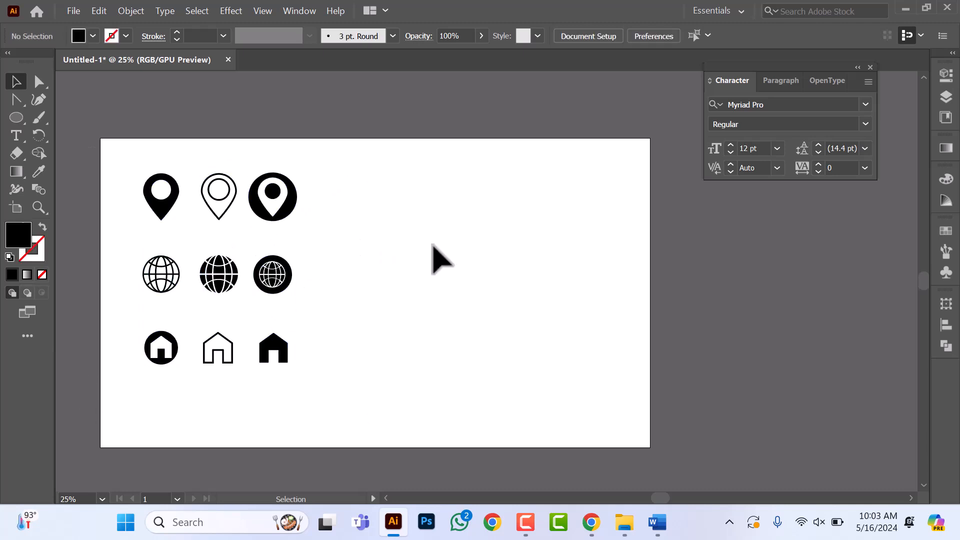
click(17, 117)
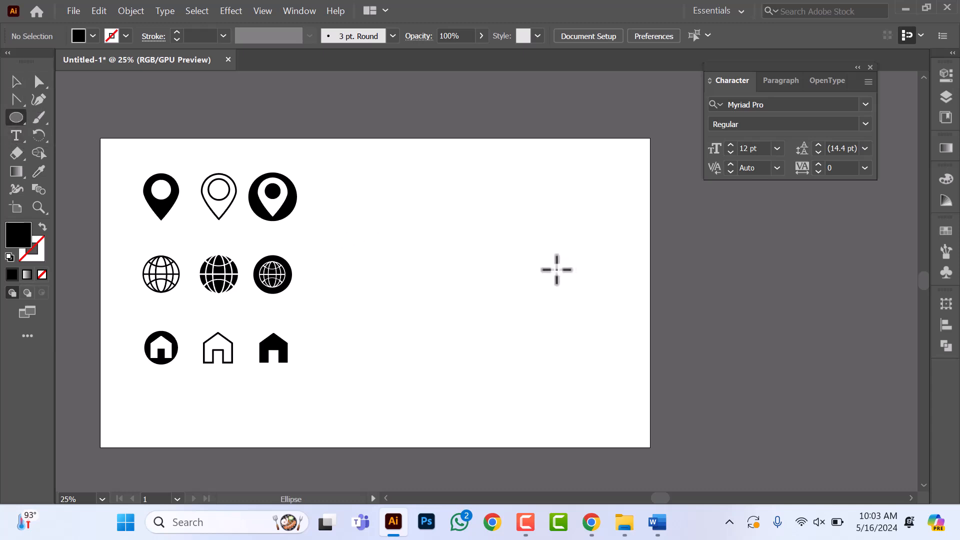
drag(401, 192, 430, 220)
key(ctrl+equal)
key(ctrl+equal)
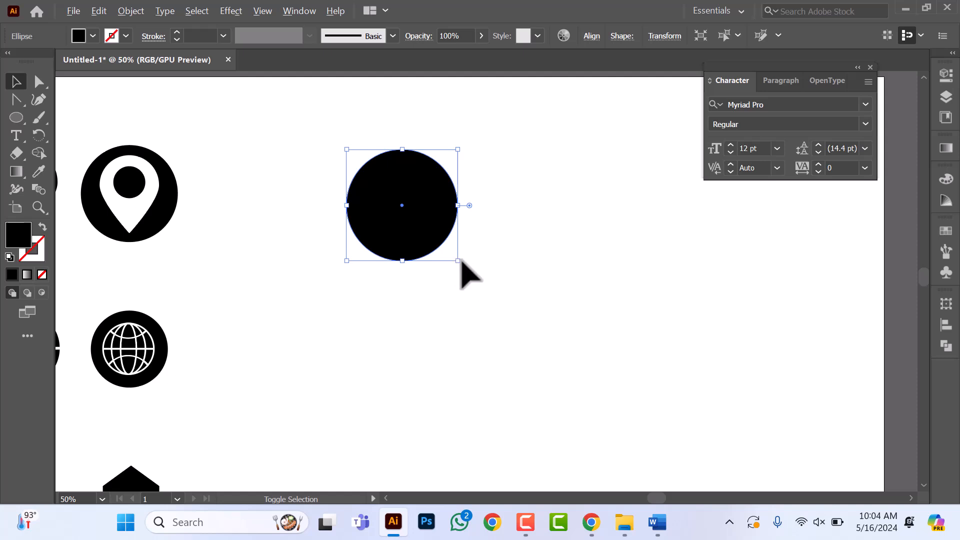
Step: Add a smaller concentric copy of the circle inside the black one and fill it white
drag(457, 261, 437, 239)
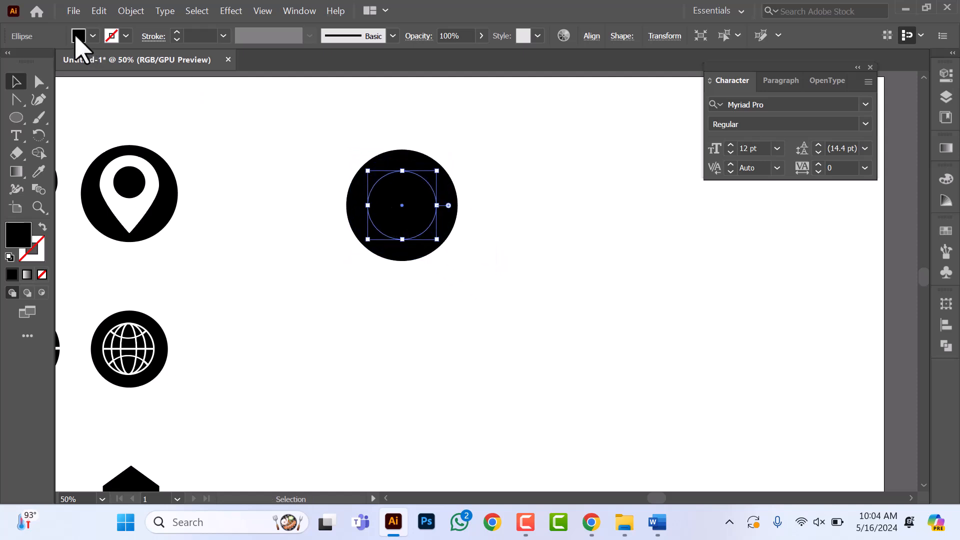
click(79, 36)
click(30, 61)
Step: Move the black circle's bottom anchor point straight down to stretch it into a rounded teardrop shape
click(40, 81)
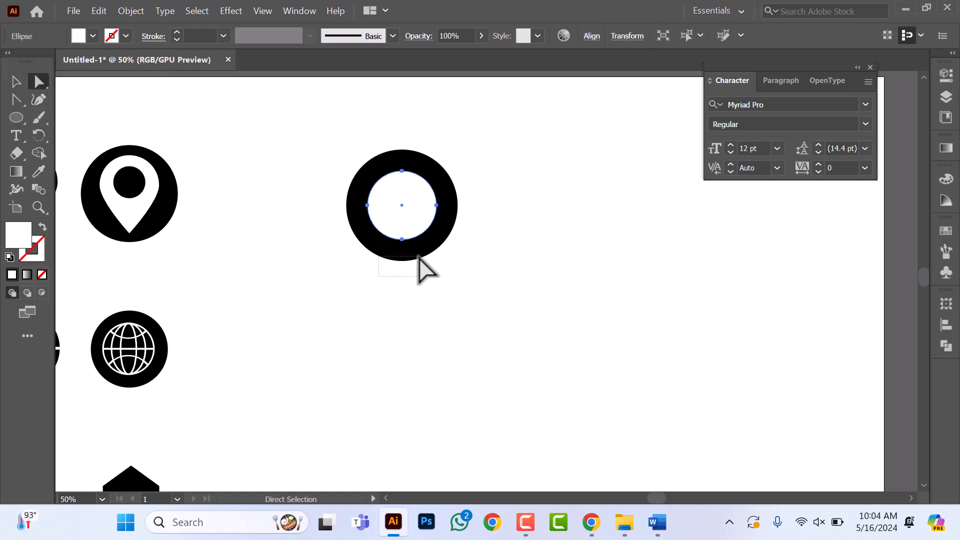
drag(420, 255, 419, 256)
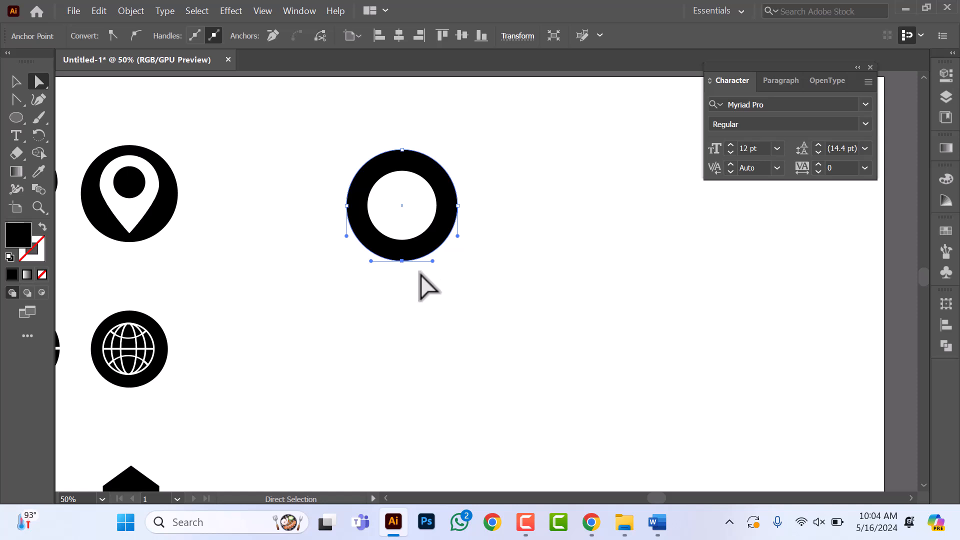
key(Down)
key(Down)
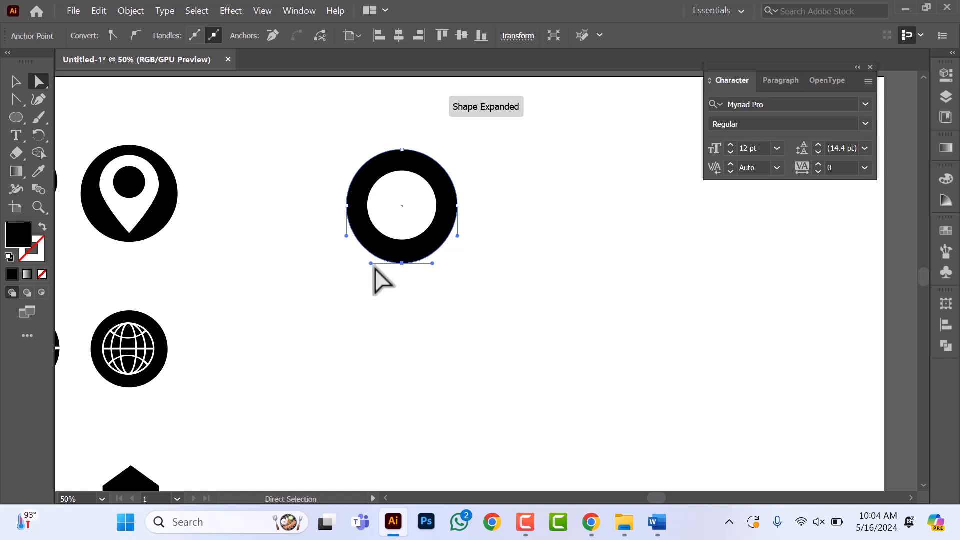
key(shift+Down)
key(shift+Down)
key(shift+Down)
key(shift+Down)
key(shift+Down)
key(shift+Down)
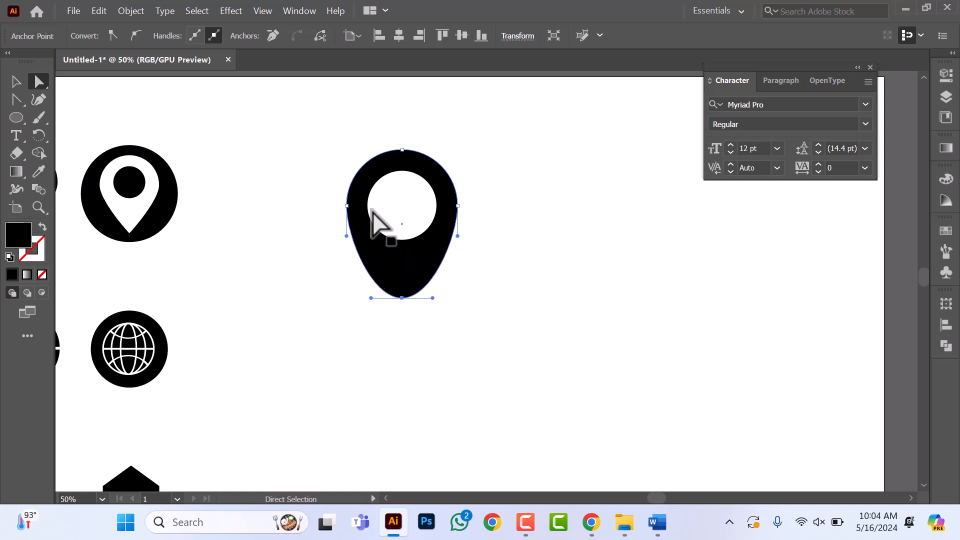
Step: Convert the teardrop's bottom anchor into a sharp corner with the Anchor Point tool
click(17, 100)
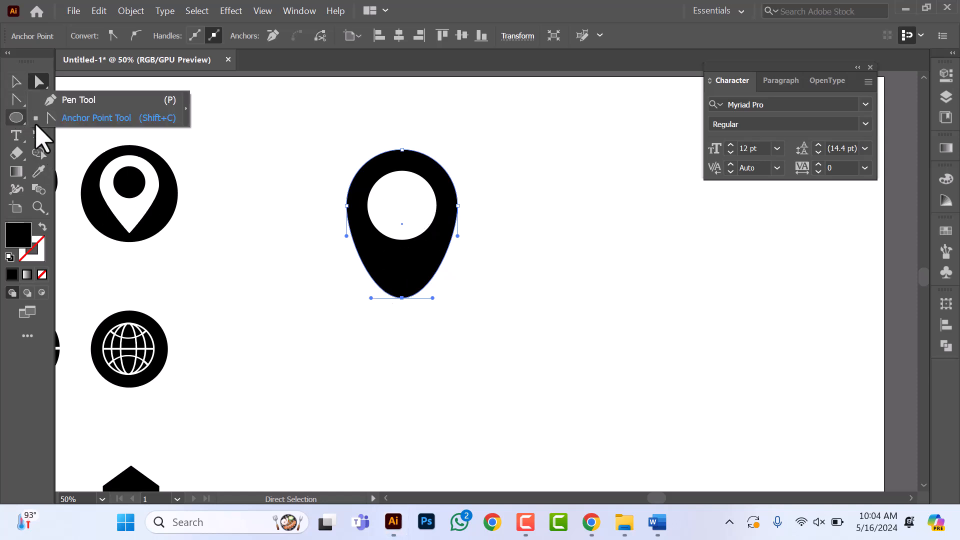
click(95, 119)
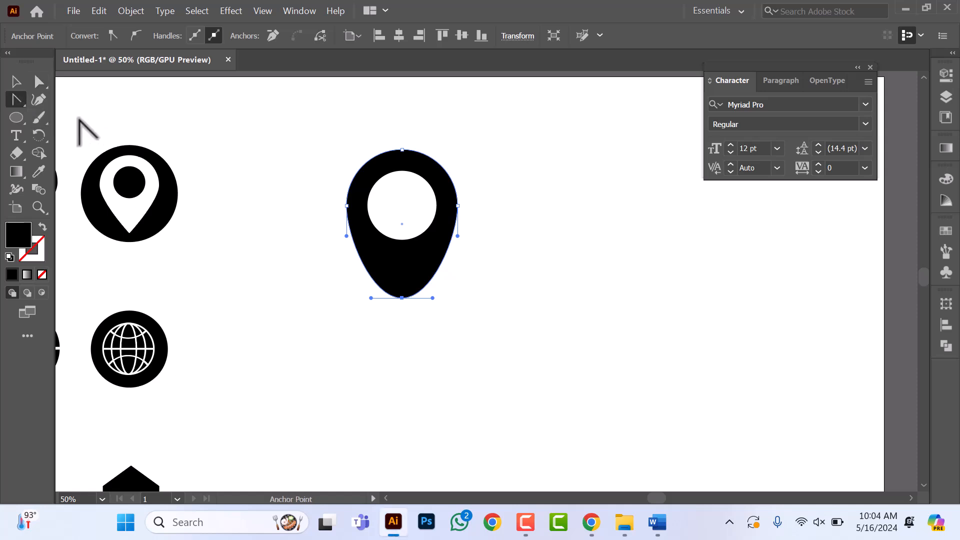
click(401, 298)
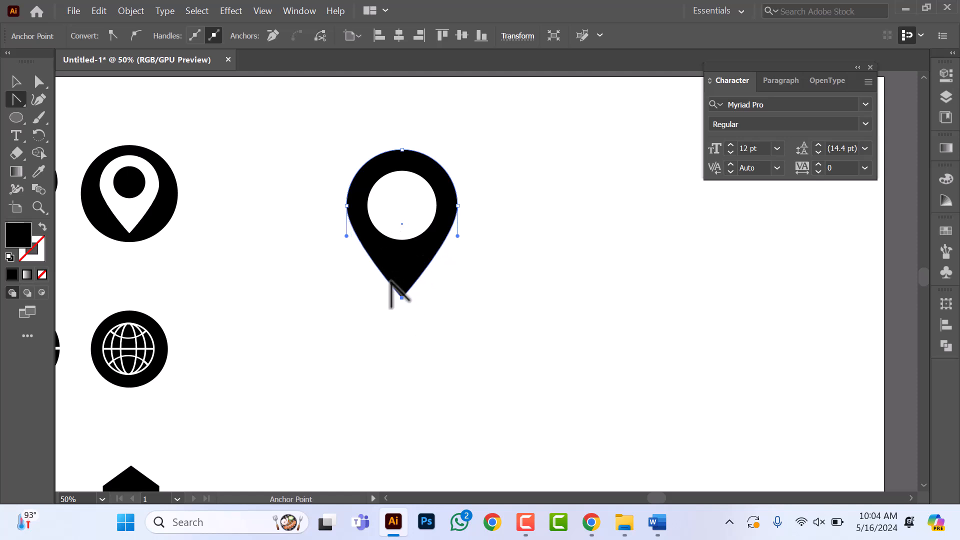
Step: Group the pin body with its white circle and scale the pin down to roughly the size of the existing pin icons
click(14, 81)
drag(303, 132, 546, 406)
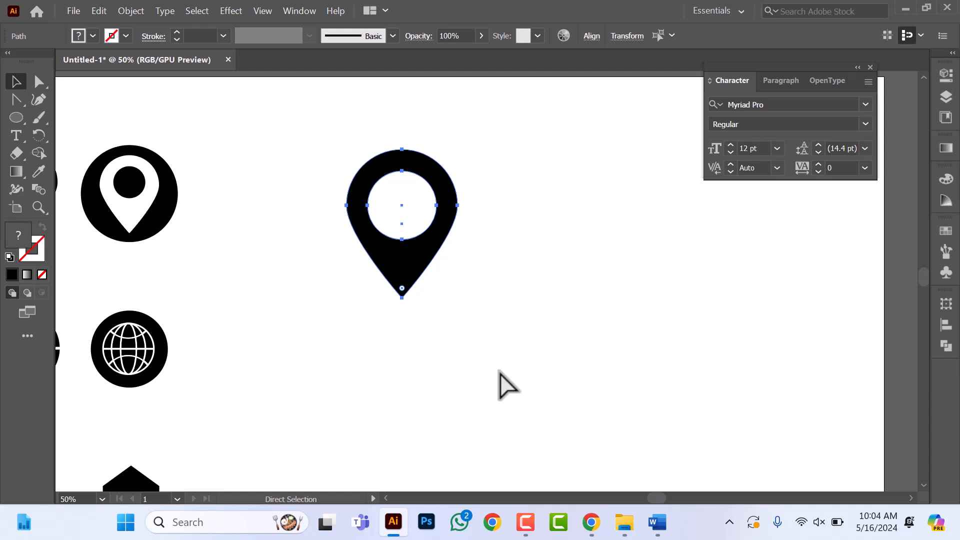
click(522, 294)
scroll(374, 284, down, 2)
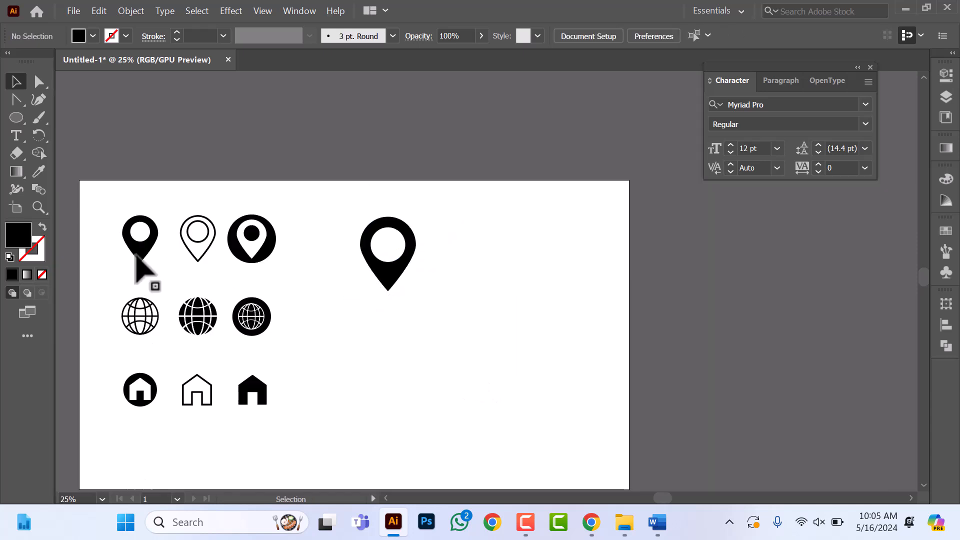
scroll(423, 278, up, 2)
drag(290, 171, 376, 265)
click(455, 286)
drag(249, 163, 400, 290)
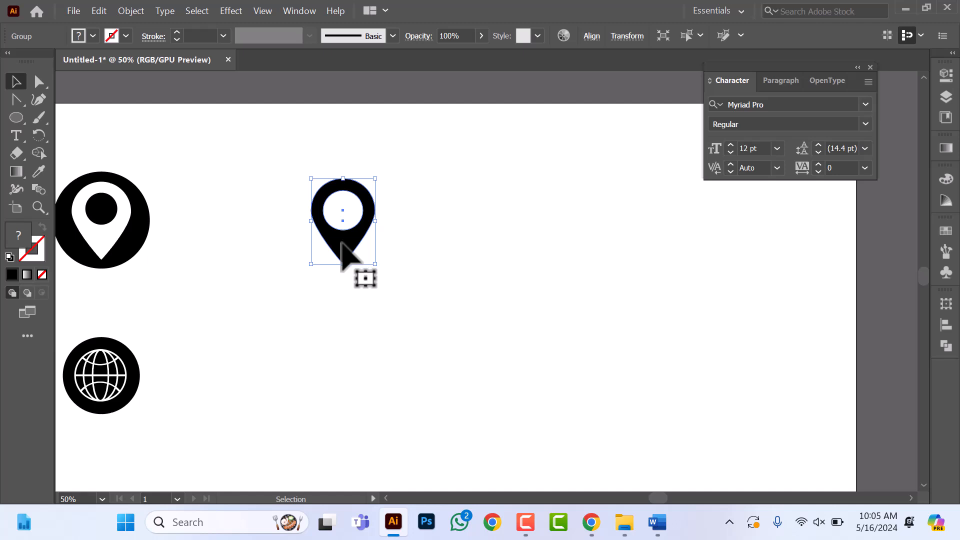
Step: Duplicate the solid pin beside the original and cut the inner circle out of the copy with the Shape Builder tool
drag(342, 244, 471, 242)
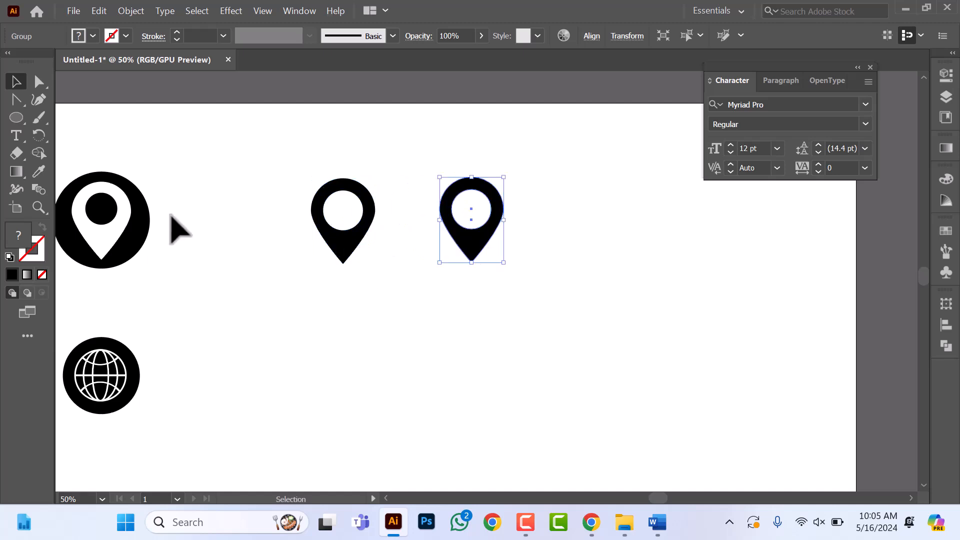
click(38, 153)
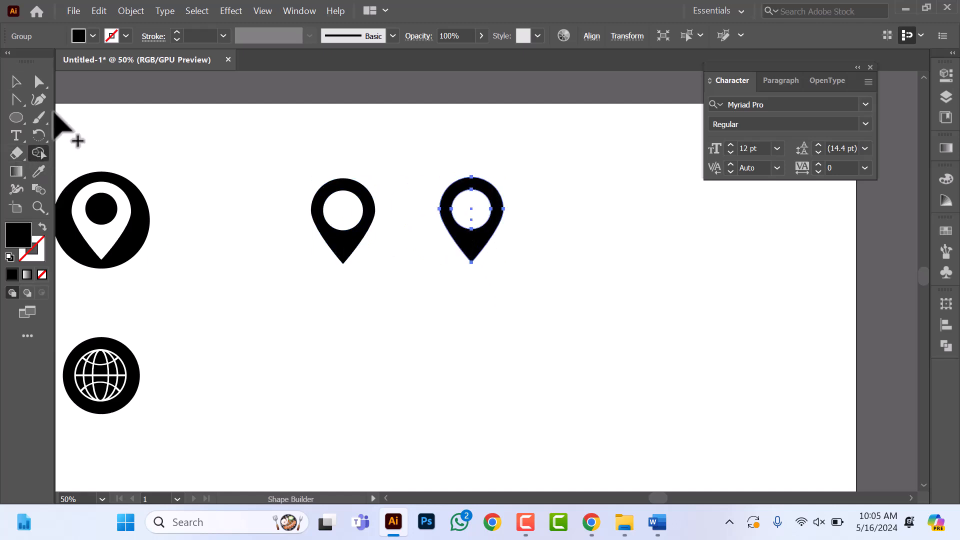
click(80, 36)
click(11, 68)
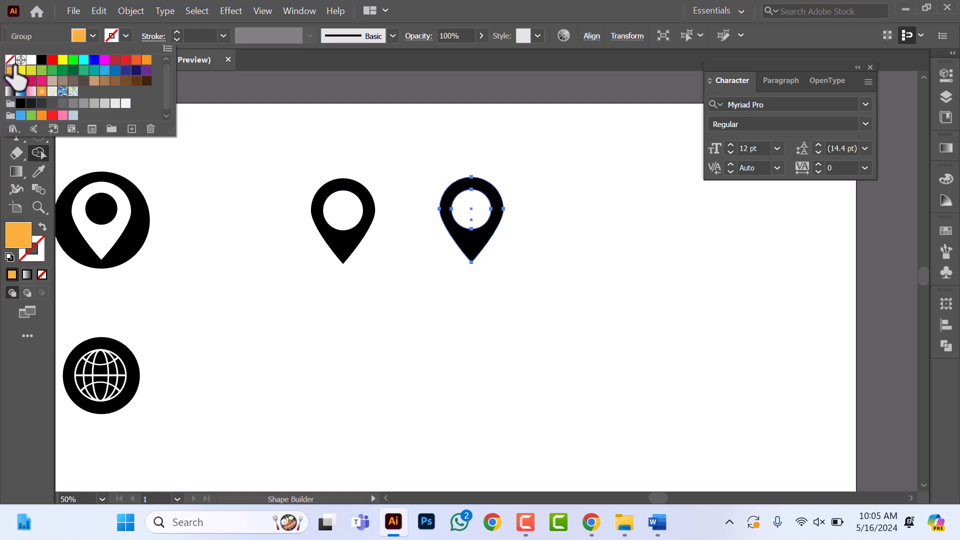
click(10, 61)
click(471, 224)
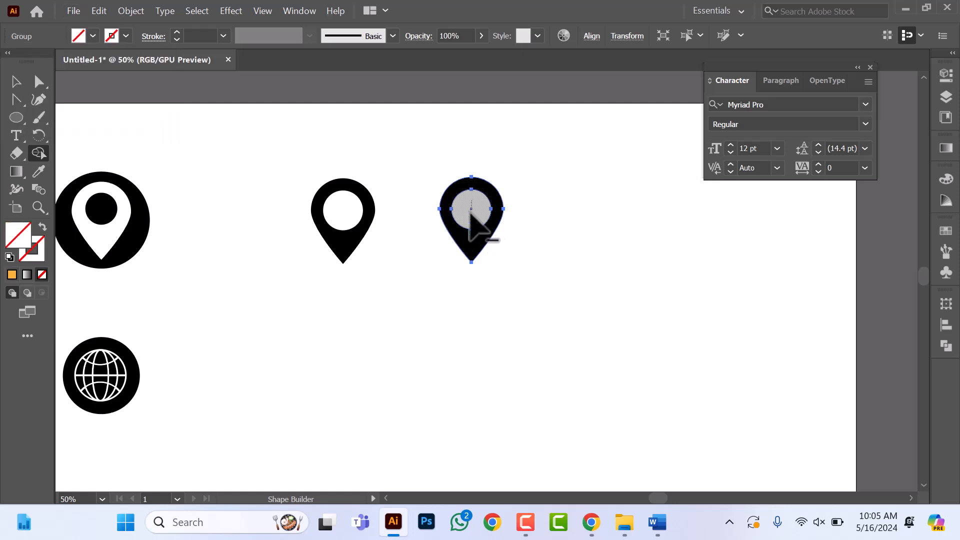
alt+click(470, 214)
click(16, 81)
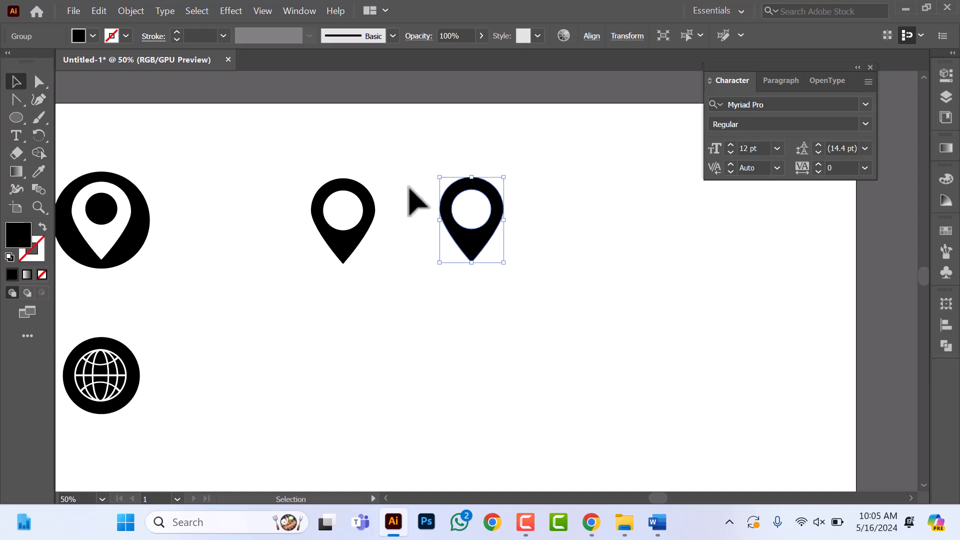
click(488, 180)
drag(550, 155, 444, 279)
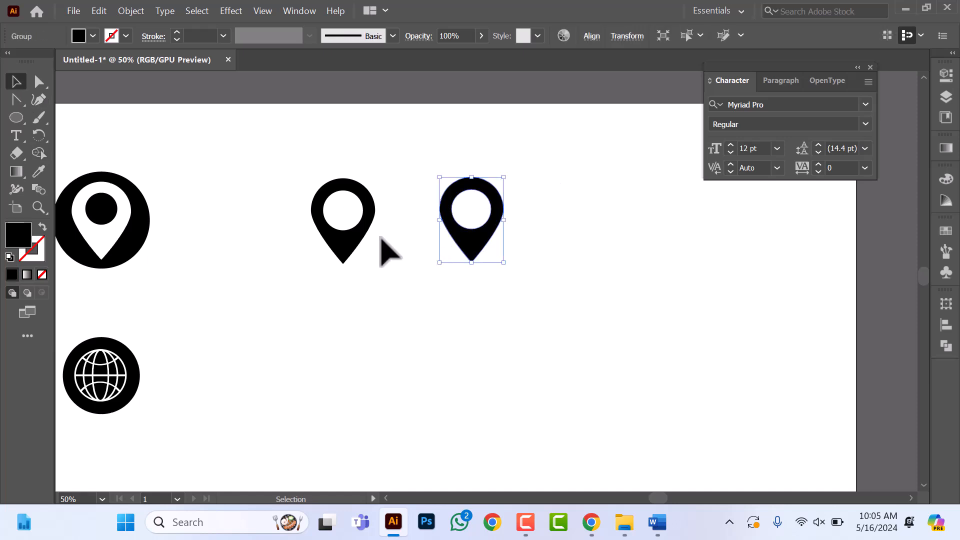
Step: Remove the fill from the copied pin and give it a black stroke
click(93, 36)
click(10, 61)
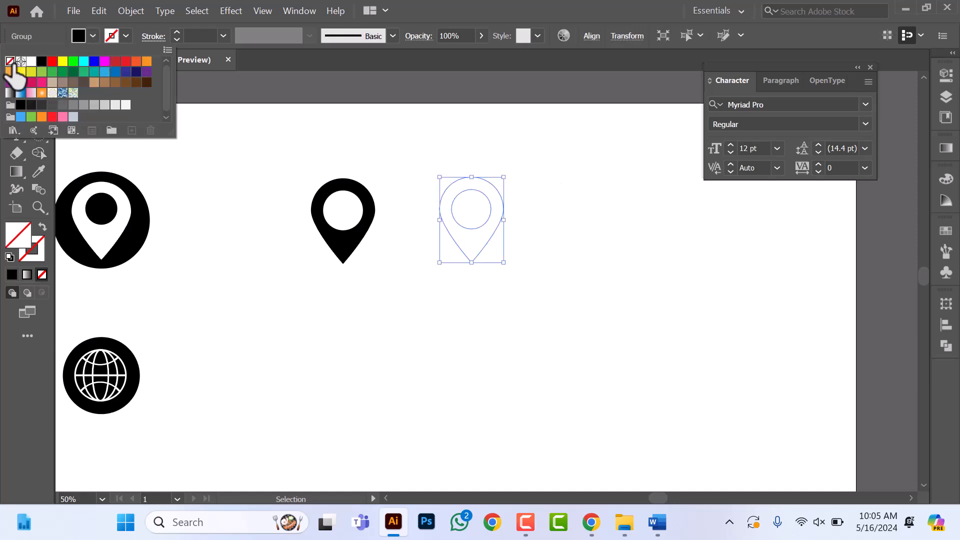
click(122, 35)
click(122, 35)
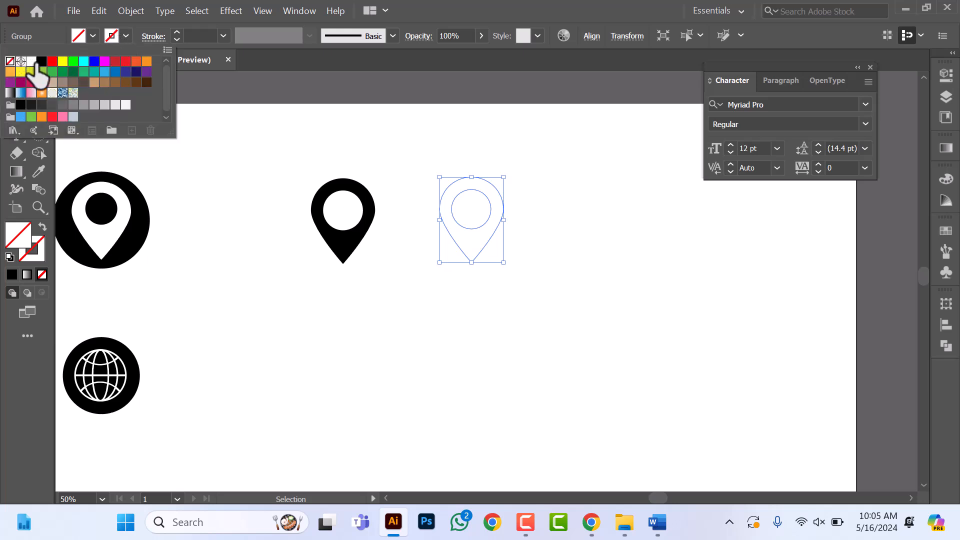
click(42, 61)
Step: Set the stroke weight of the outlined pin to 5 pt and deselect it
click(200, 35)
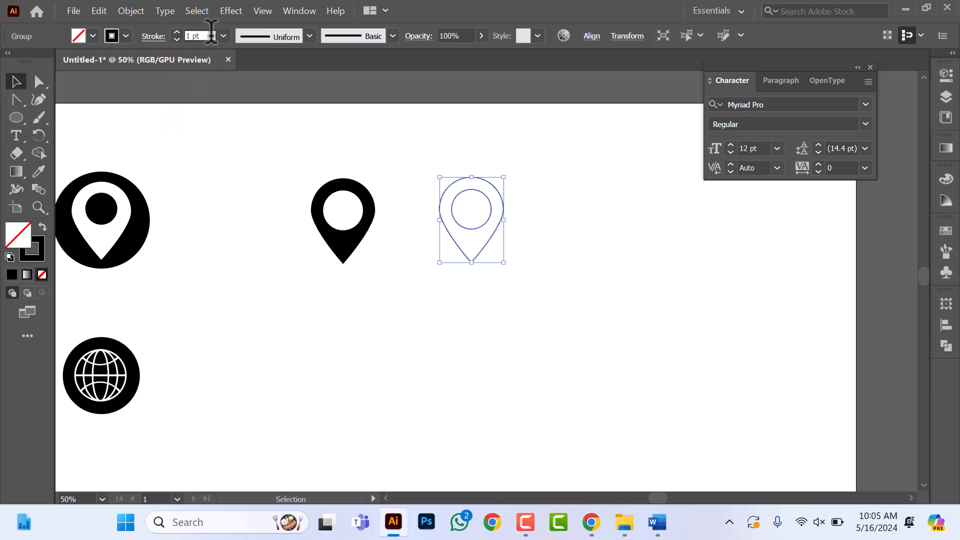
click(200, 35)
text(5)
key(Return)
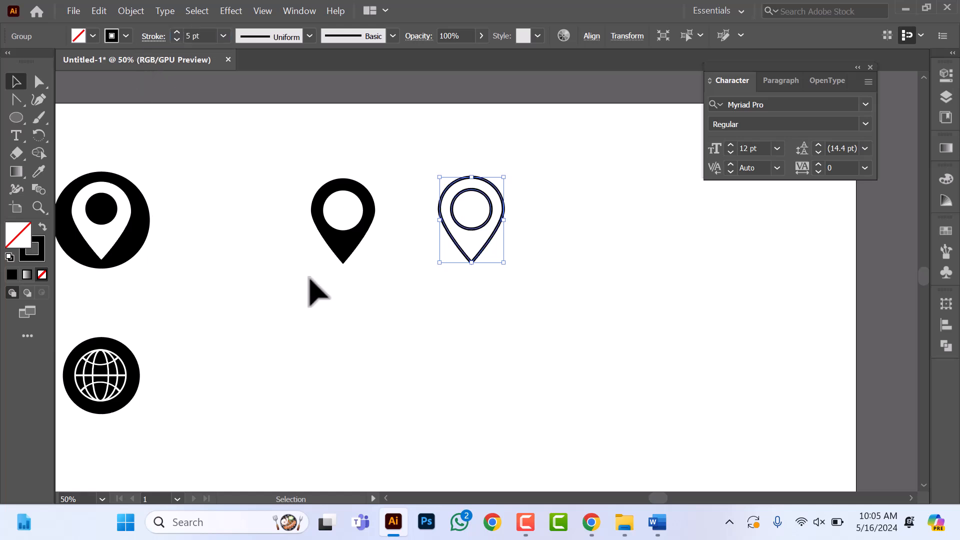
click(576, 158)
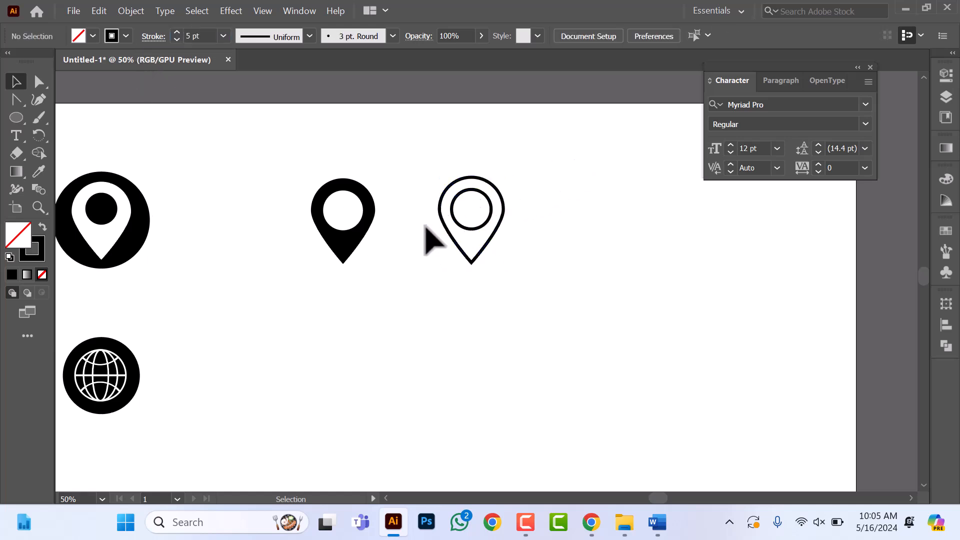
Step: Examine the reference location, globe and home icons and compare the pin styles with the two new pins
scroll(395, 304, down, 1)
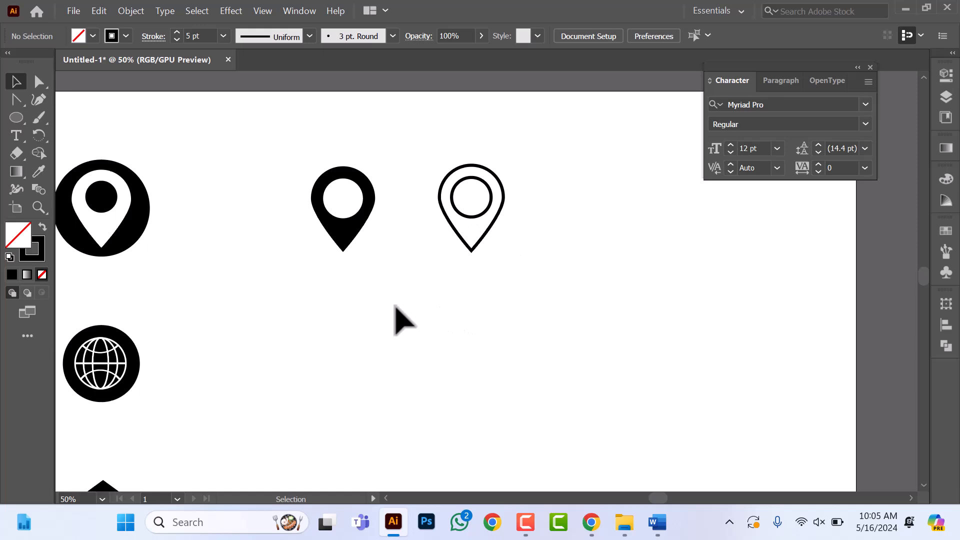
alt+scroll(393, 303, down, 1)
alt+scroll(382, 338, down, 1)
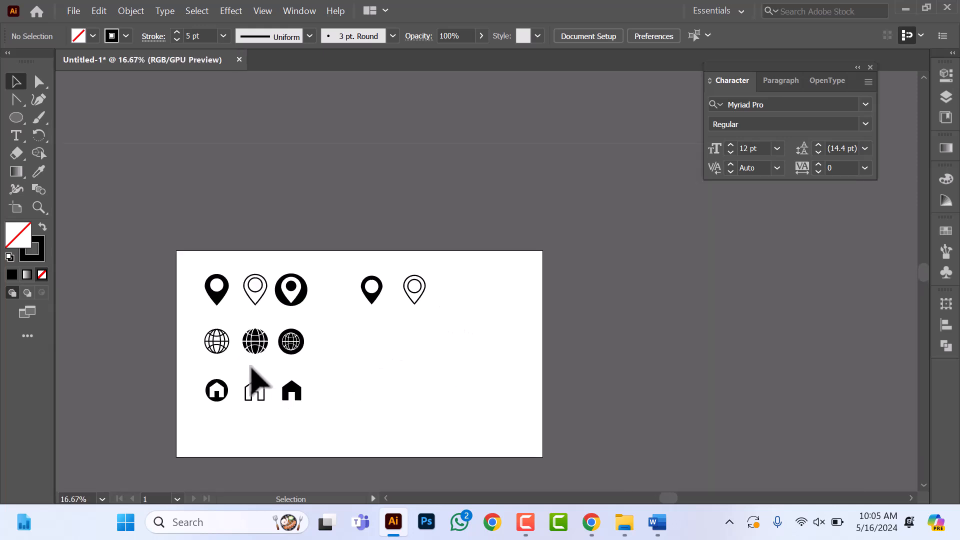
alt+scroll(295, 382, up, 1)
alt+scroll(252, 264, up, 1)
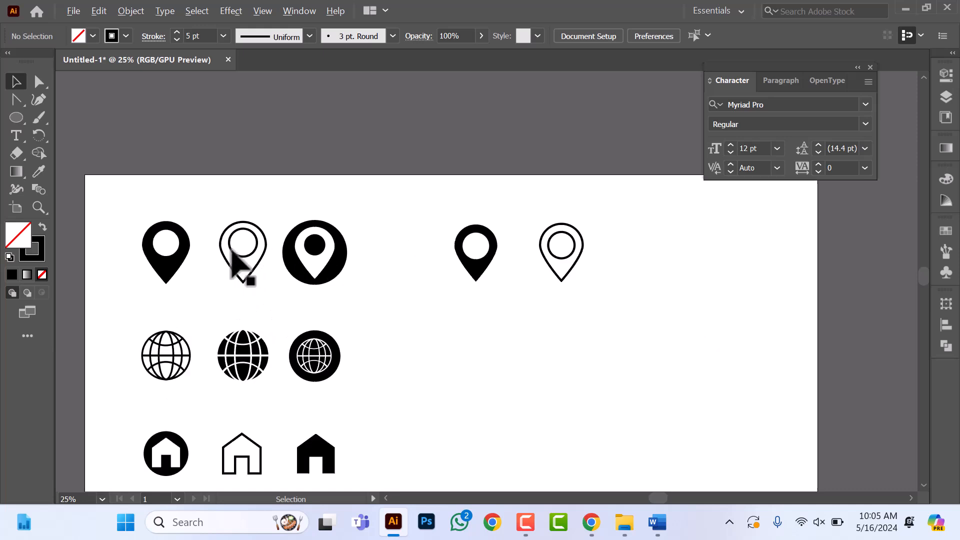
alt+scroll(240, 262, up, 1)
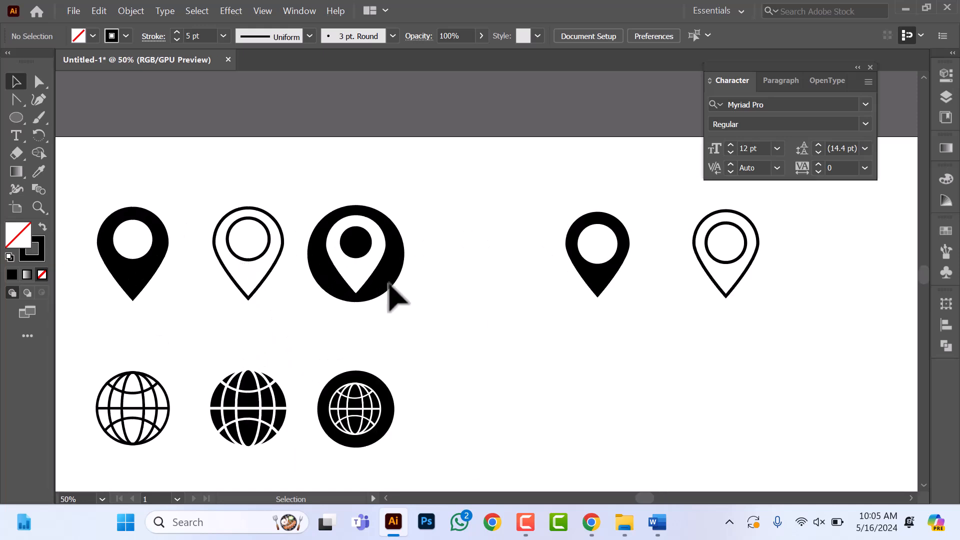
click(106, 419)
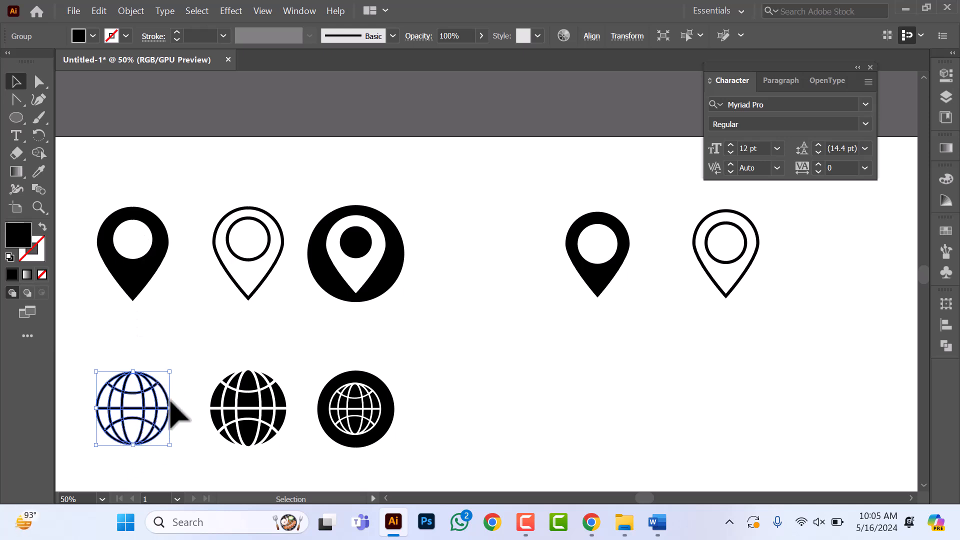
drag(212, 190, 252, 301)
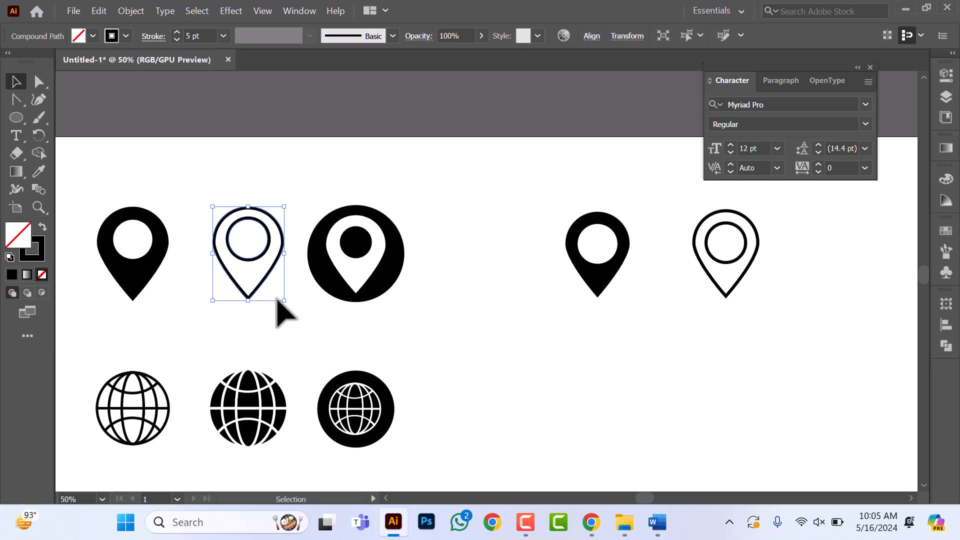
click(454, 374)
scroll(444, 359, down, 1)
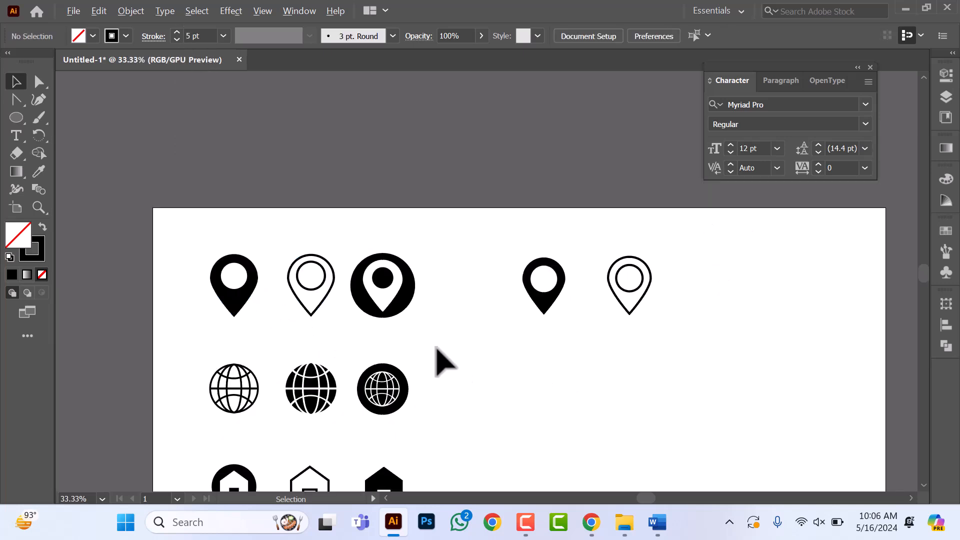
scroll(560, 357, down, 1)
scroll(557, 355, right, 3)
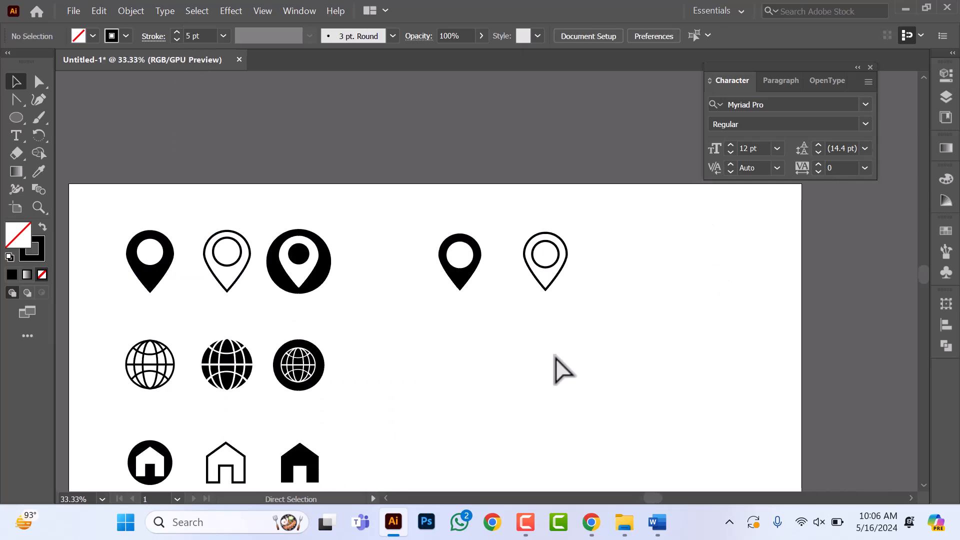
scroll(521, 299, up, 1)
scroll(521, 299, right, 1)
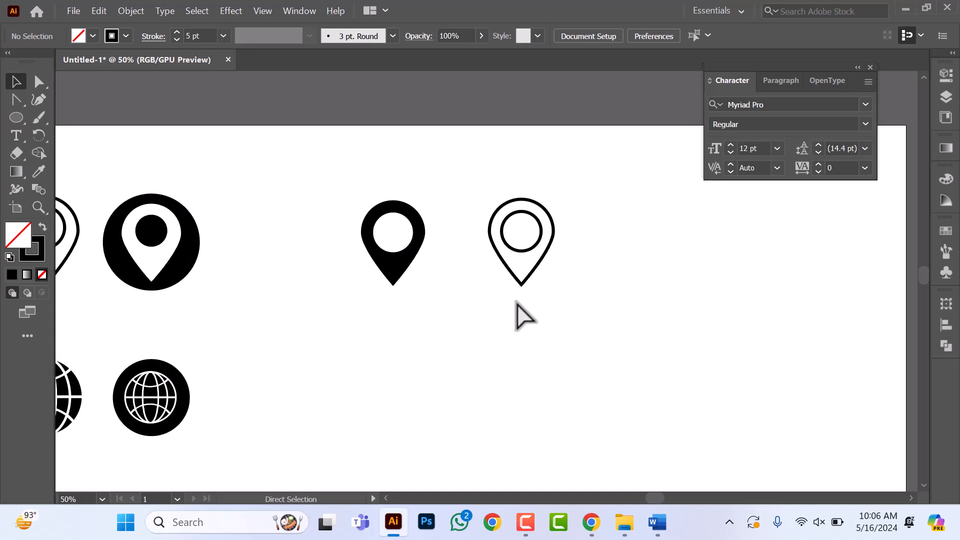
scroll(489, 305, down, 1)
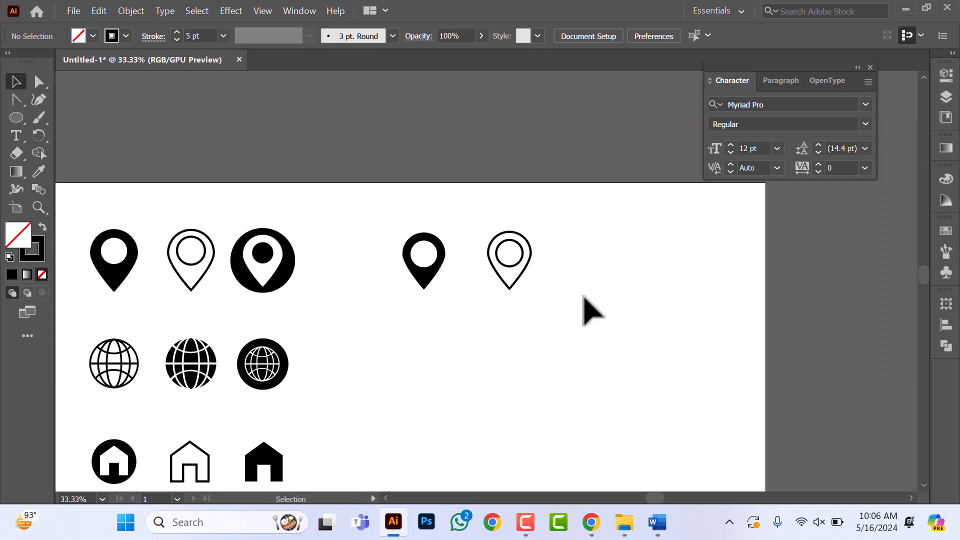
scroll(582, 298, up, 1)
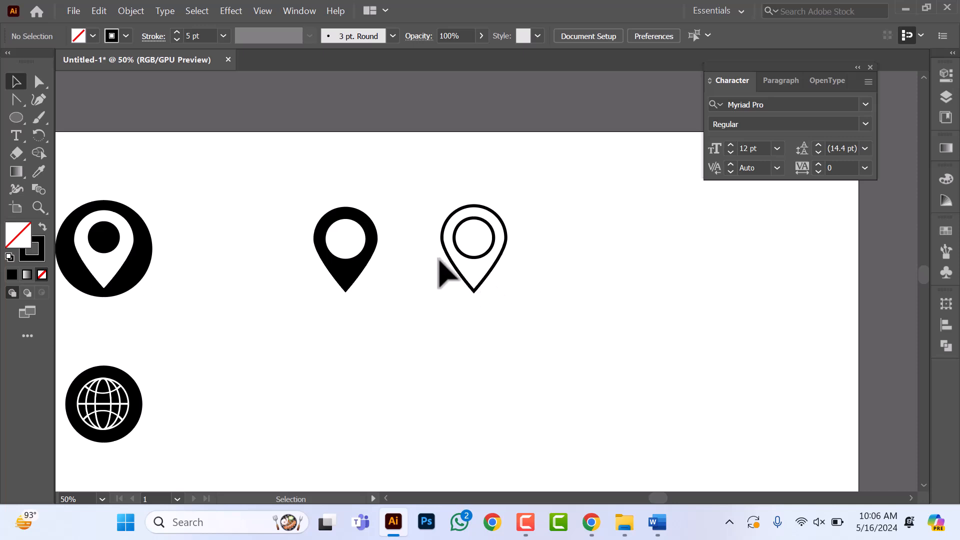
Step: Duplicate the solid pin to the far side of the outlined pin and scale the copy down to about three quarters
drag(290, 208, 385, 322)
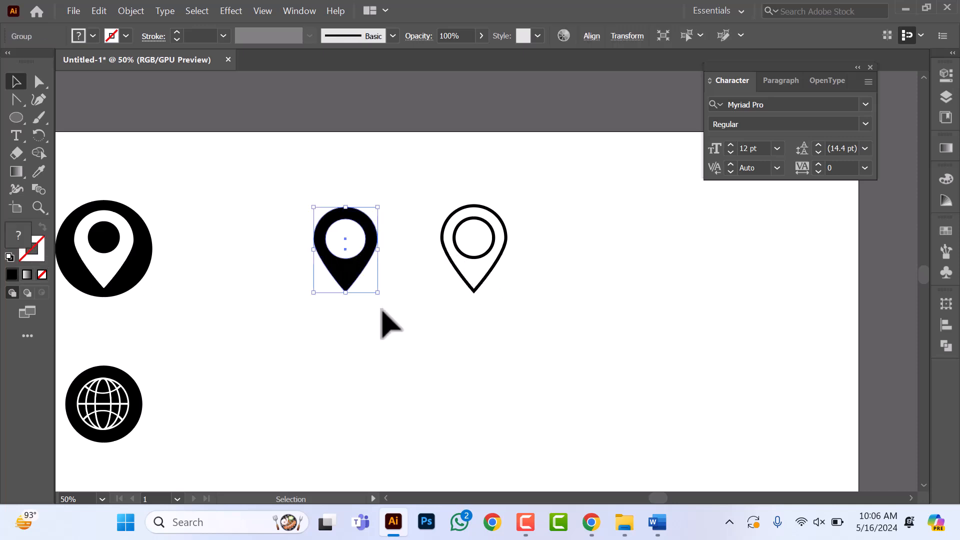
drag(353, 278, 622, 271)
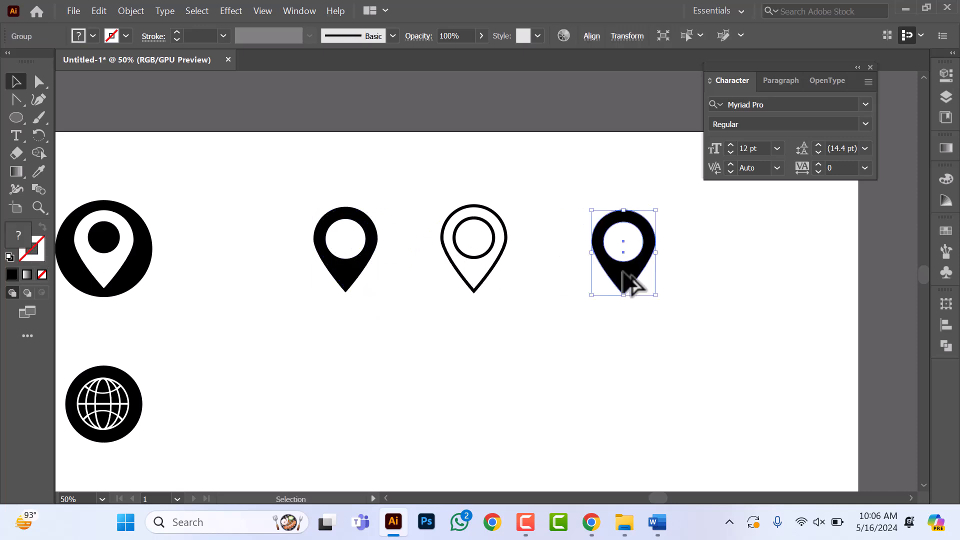
drag(658, 301, 650, 289)
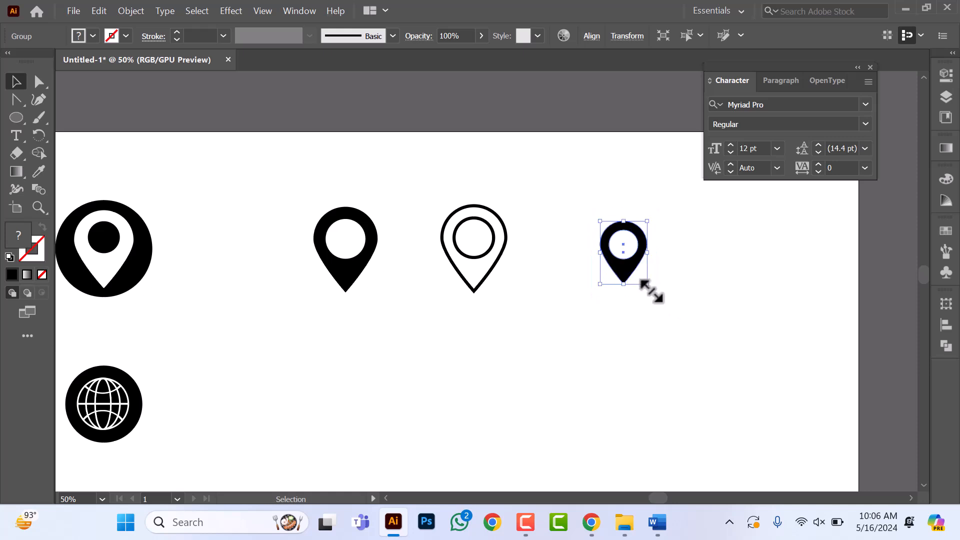
Step: Draw a circle about 144 px across centred on the small pin and fill it black
click(14, 118)
drag(623, 250, 645, 292)
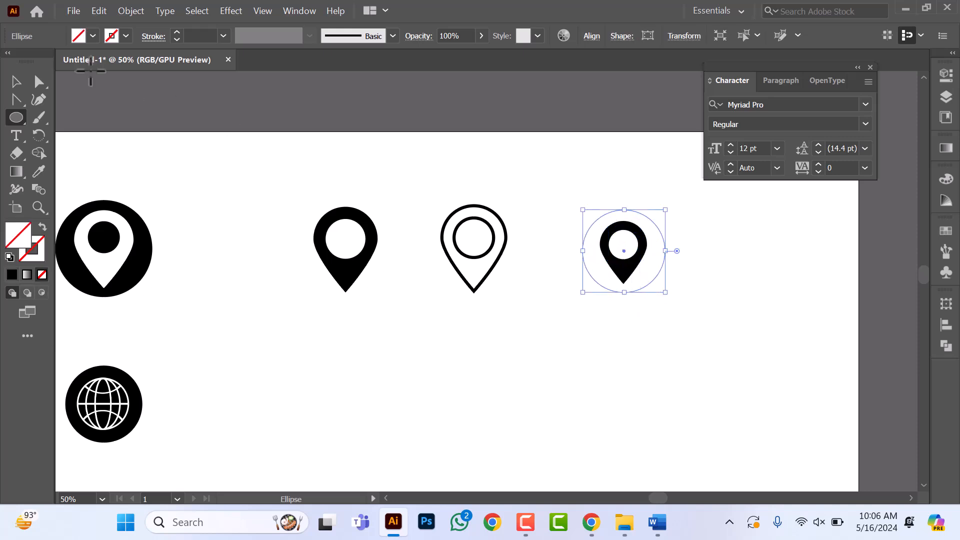
click(92, 36)
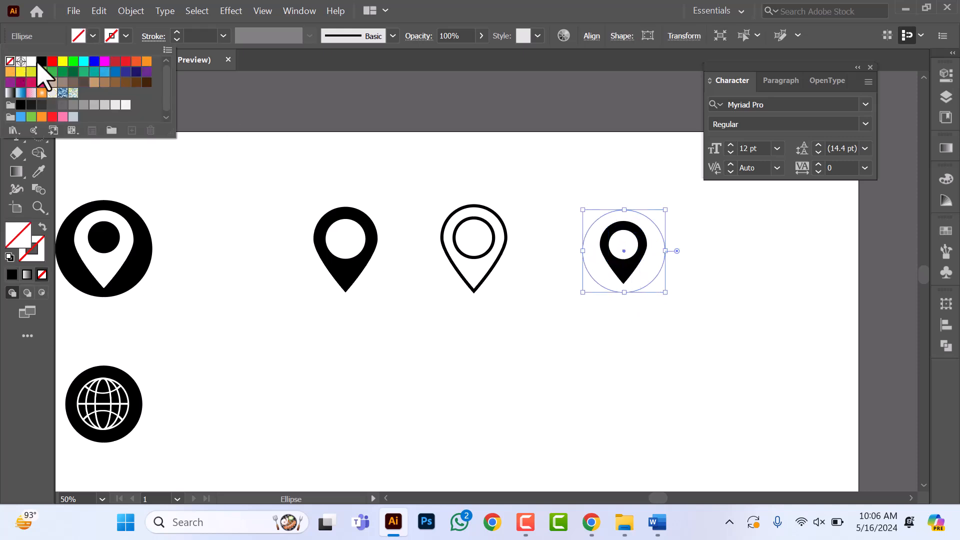
click(42, 61)
click(643, 266)
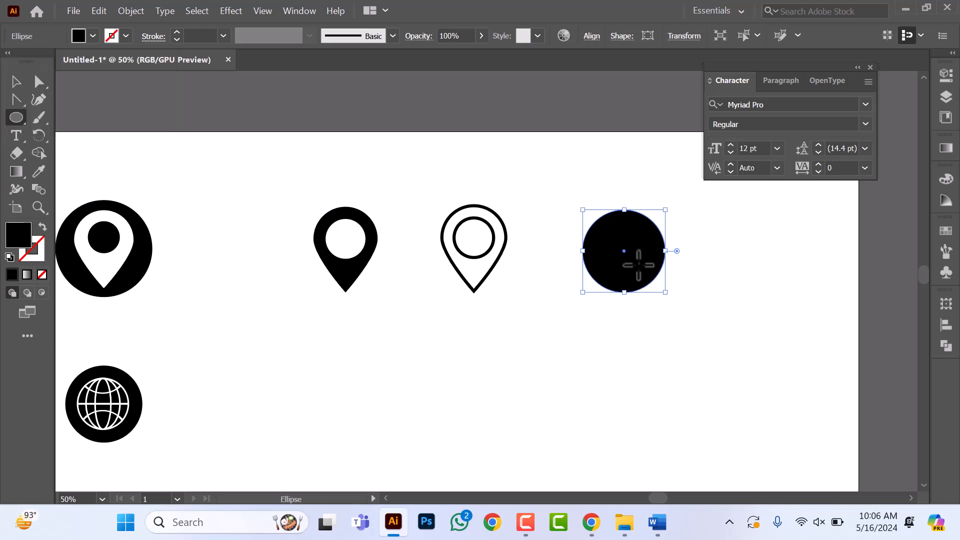
Step: Send the black circle to the back, behind the small pin
right_click(638, 264)
mouse_move(715, 426)
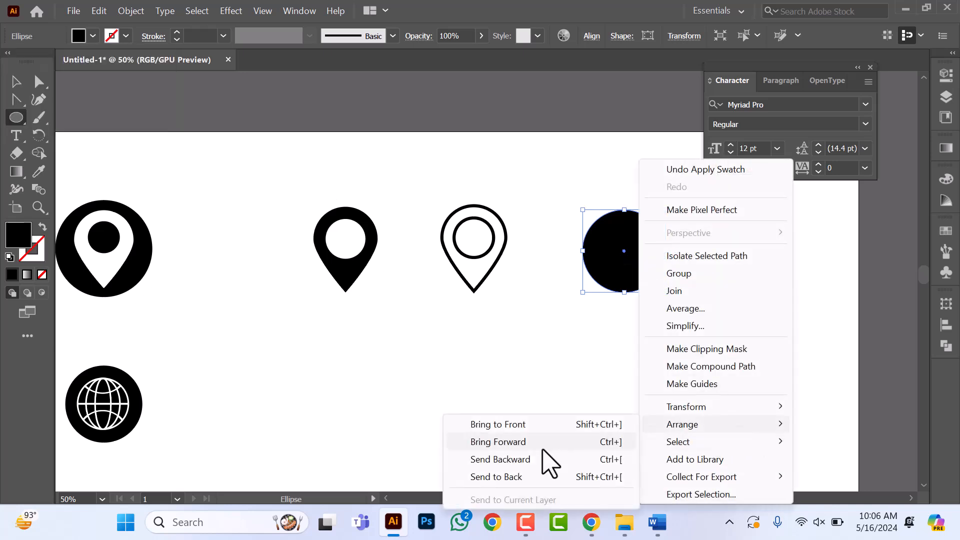
click(544, 477)
click(638, 377)
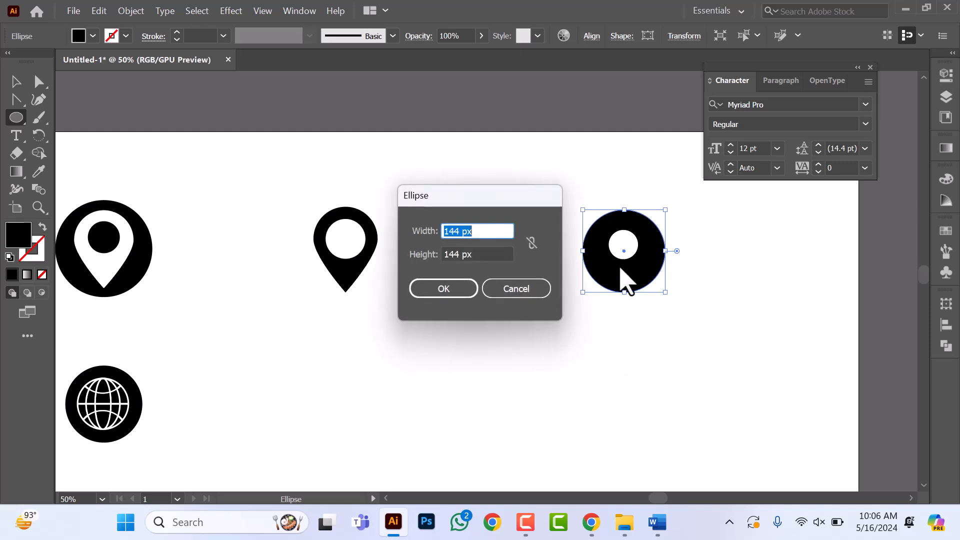
click(520, 294)
Step: Ungroup the small pin and fill its teardrop body white
key(v)
click(622, 240)
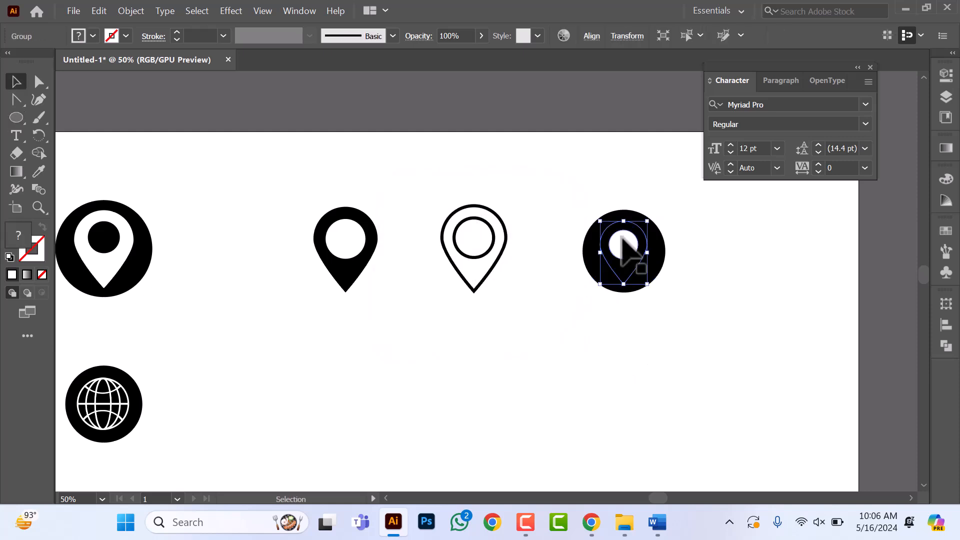
right_click(622, 240)
click(660, 365)
click(540, 364)
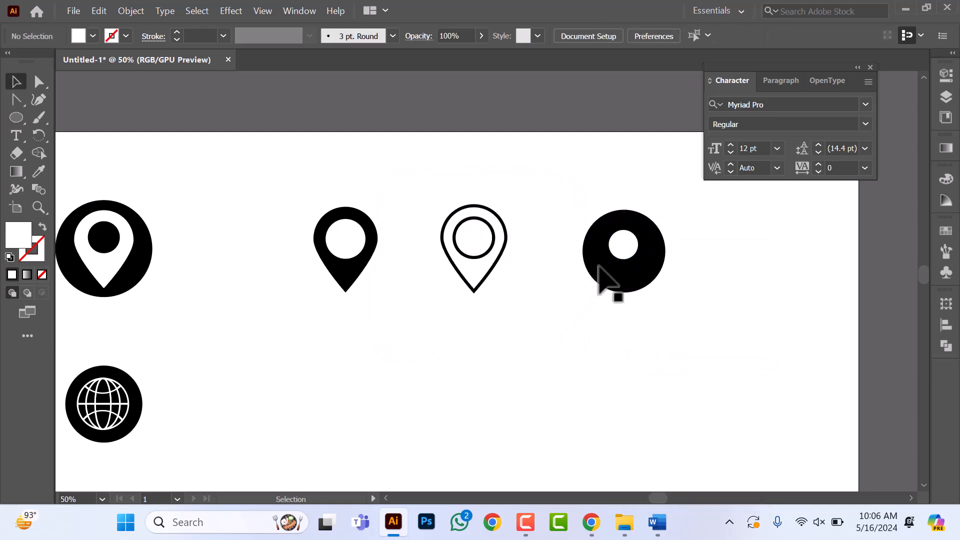
click(621, 268)
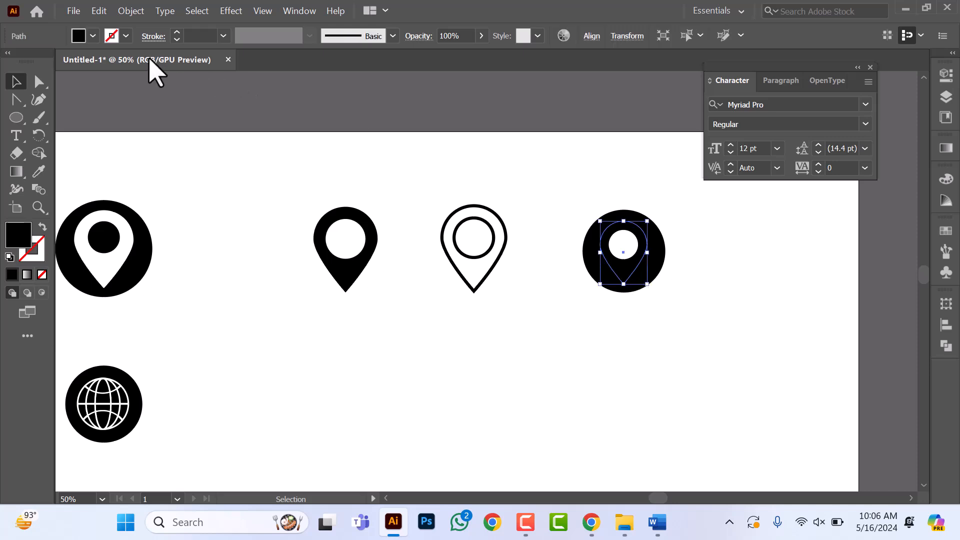
click(93, 35)
click(23, 61)
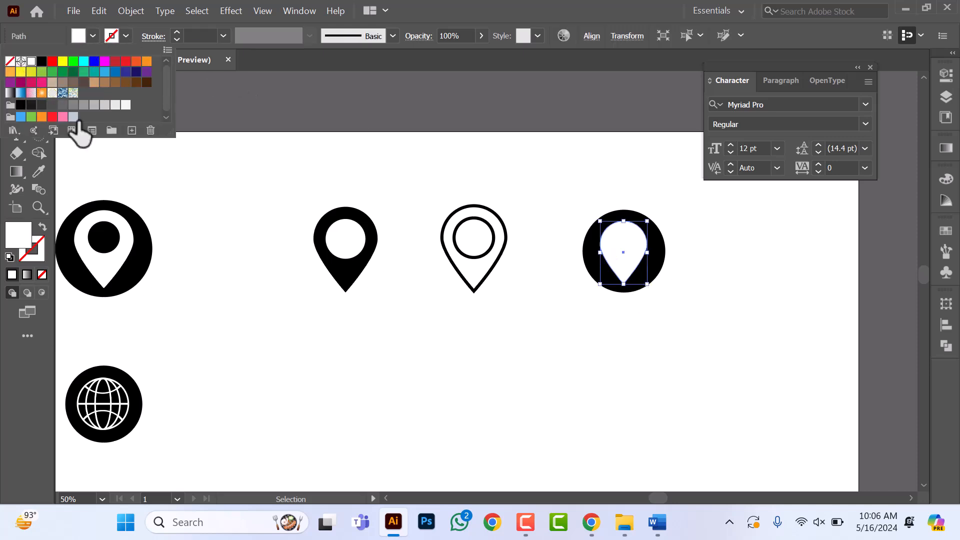
Step: Fill the inner circle of the small pin inside the black circle with black
click(608, 245)
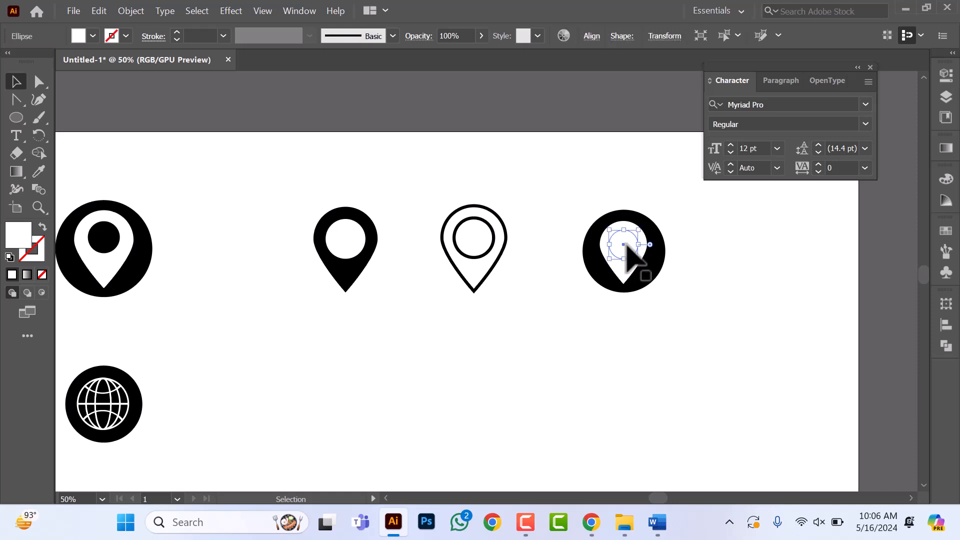
click(93, 35)
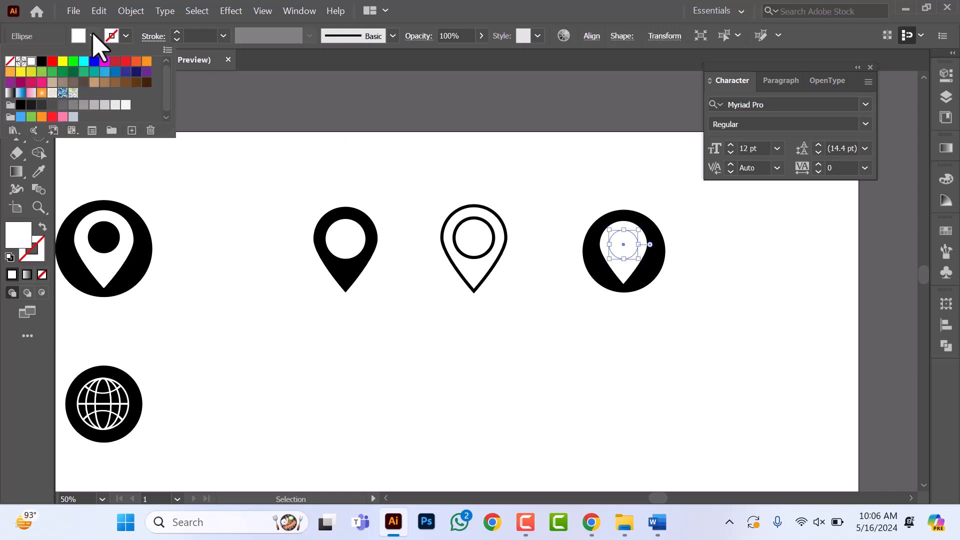
click(10, 62)
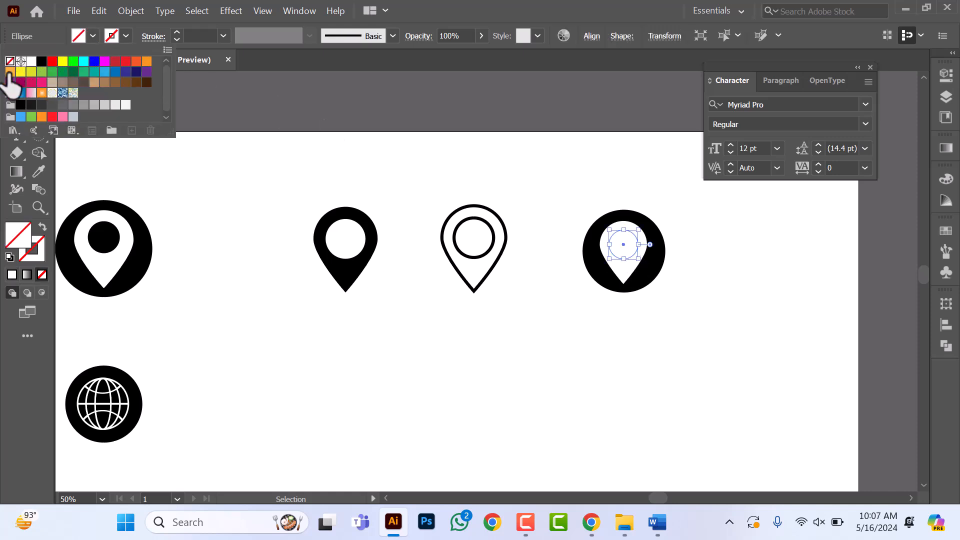
click(603, 397)
click(623, 250)
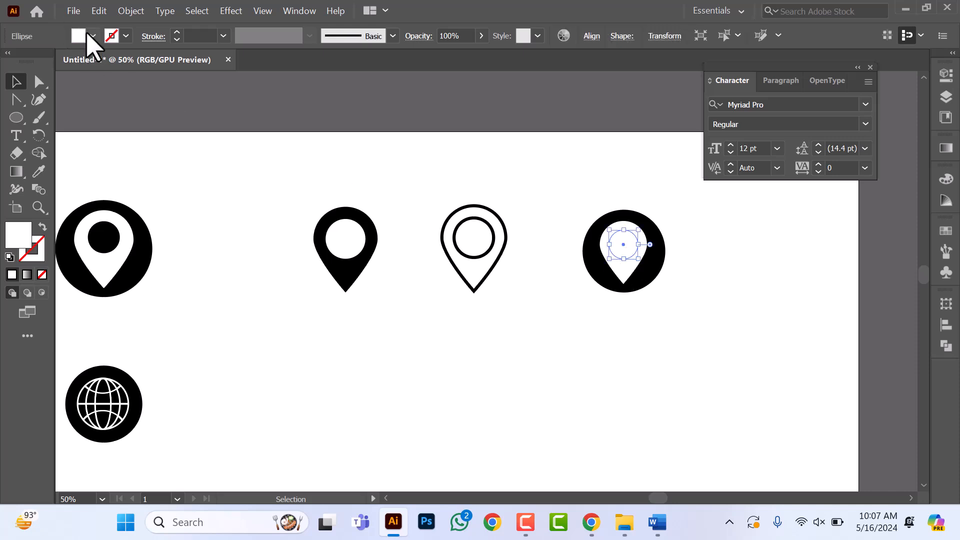
click(93, 36)
click(42, 62)
click(503, 379)
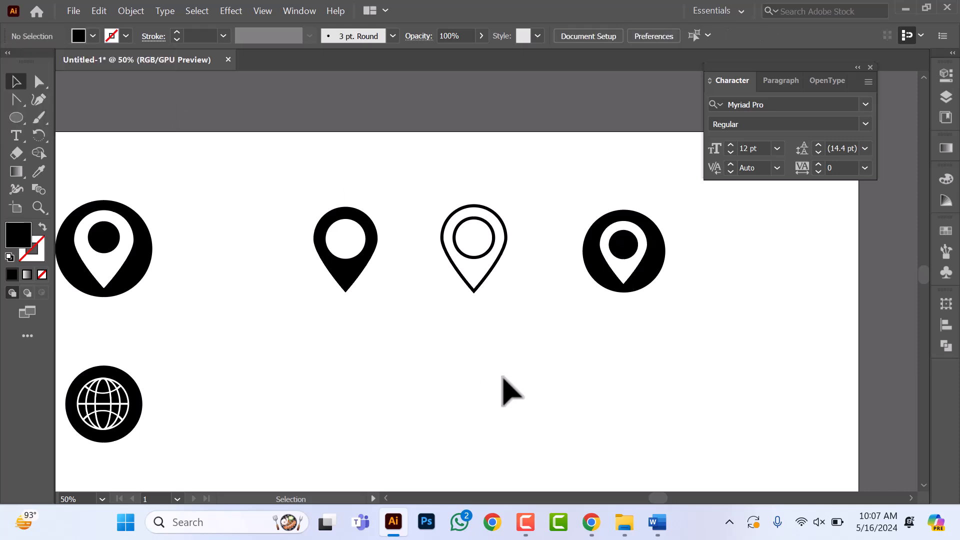
Step: Group the small pin's white body with its inner circle and centre the pin horizontally on the black circle
scroll(622, 279, up, 1)
click(628, 278)
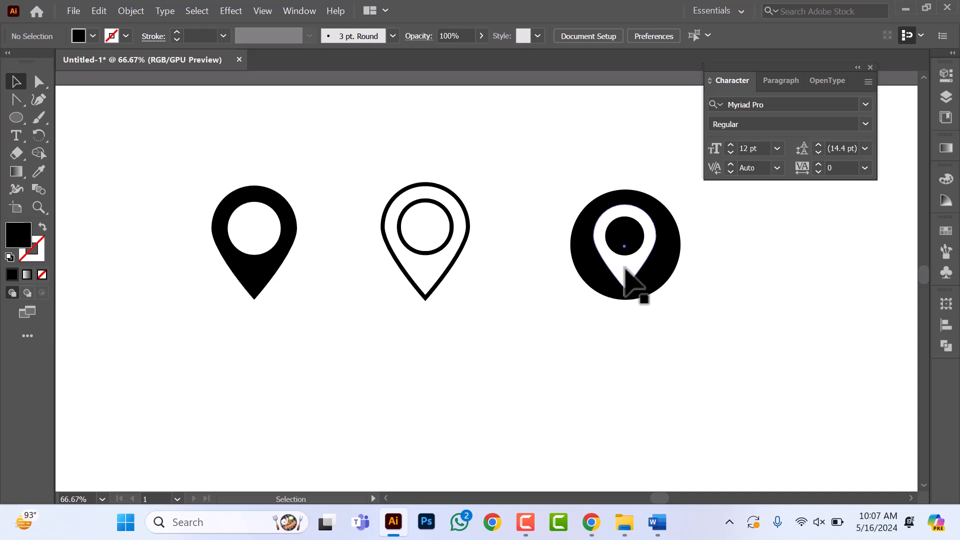
click(622, 245)
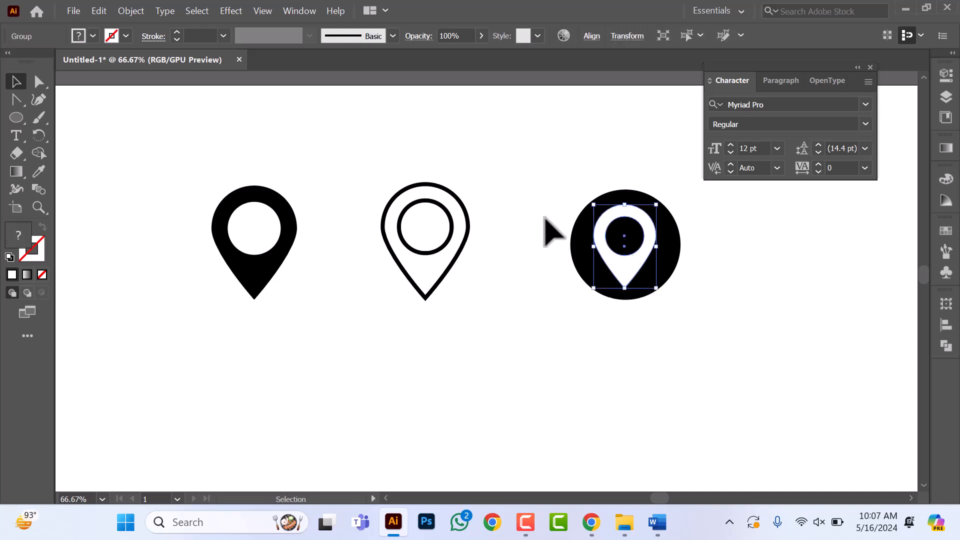
drag(546, 190, 724, 327)
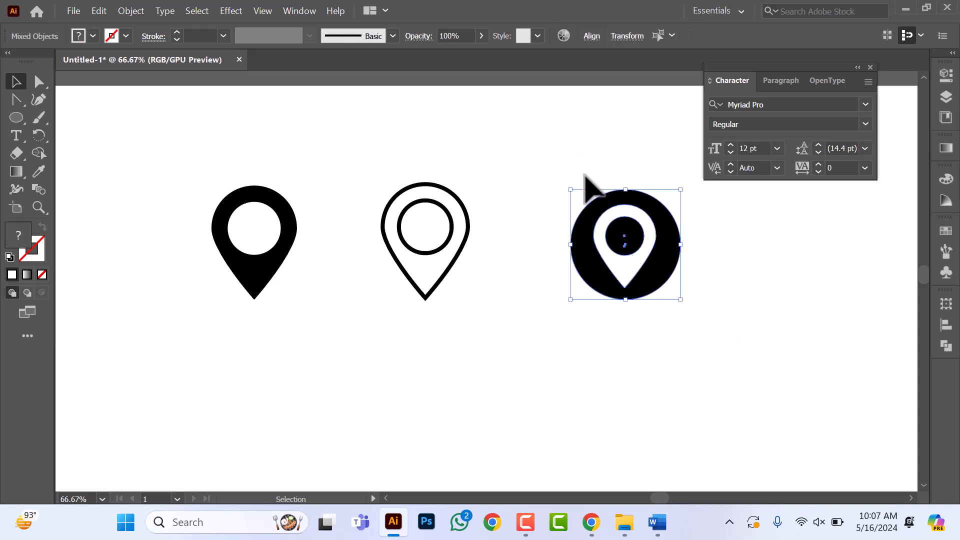
click(590, 36)
click(467, 78)
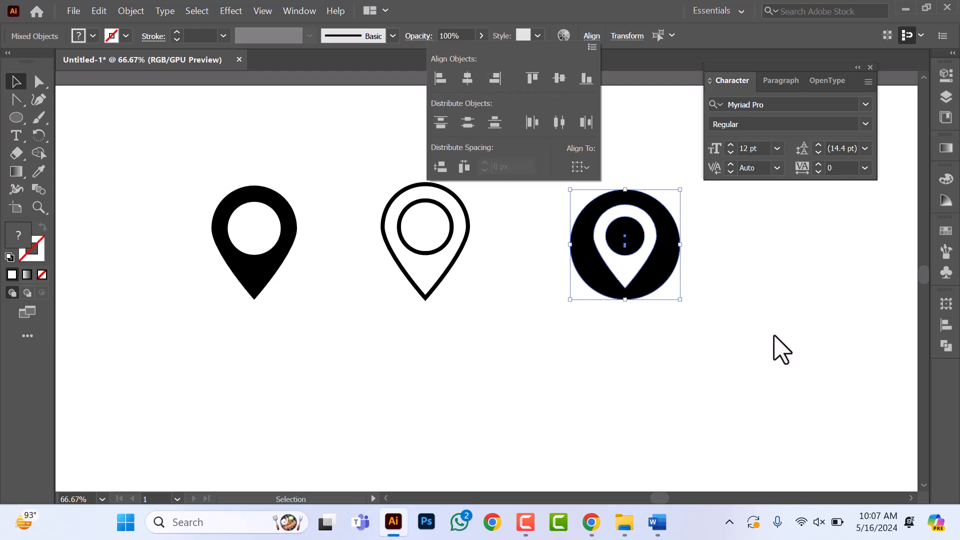
key(Escape)
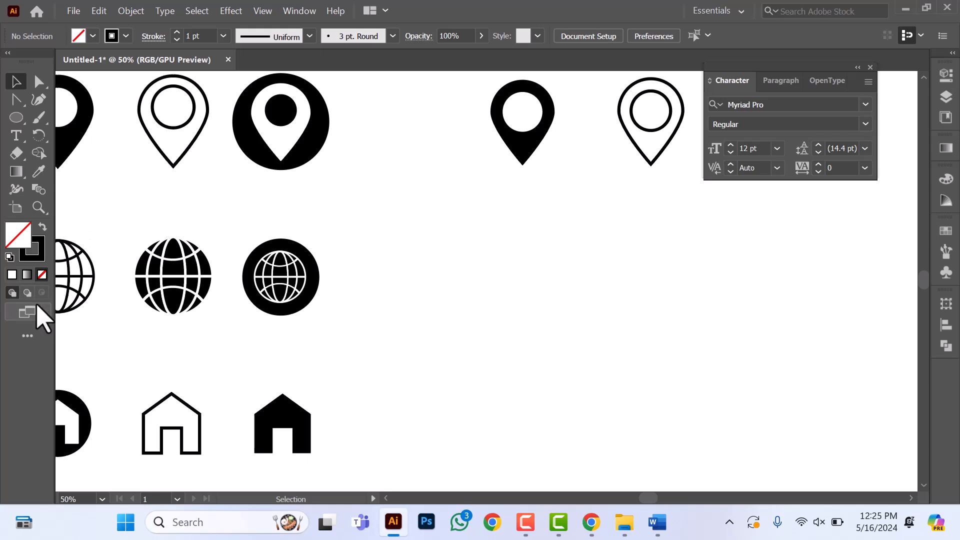
Step: Draw a circle below the new solid pin, slightly wider than the pin
click(73, 302)
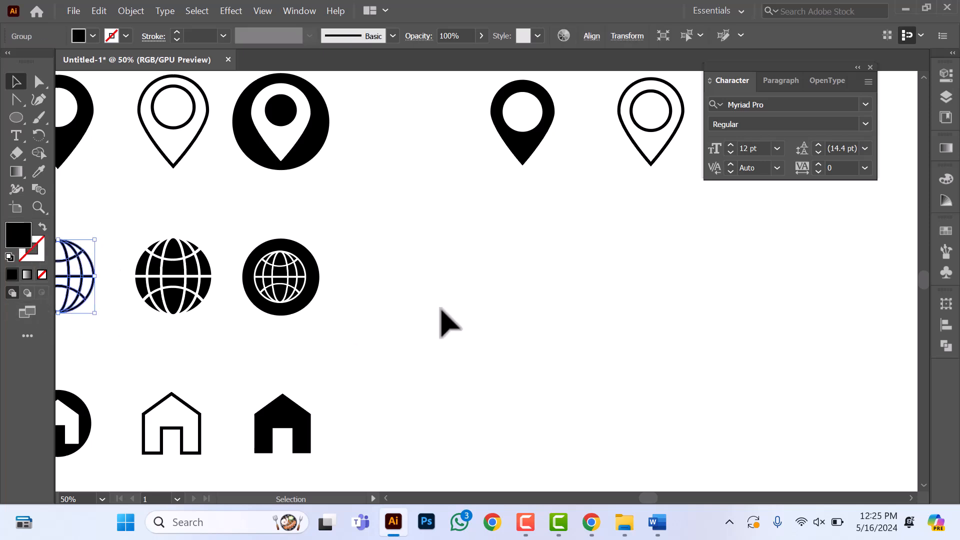
click(481, 283)
click(16, 117)
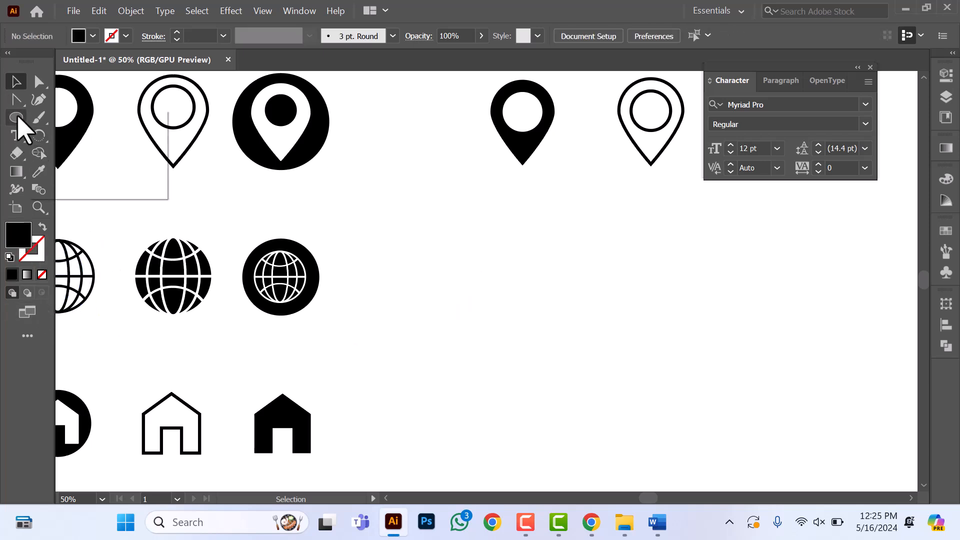
click(83, 136)
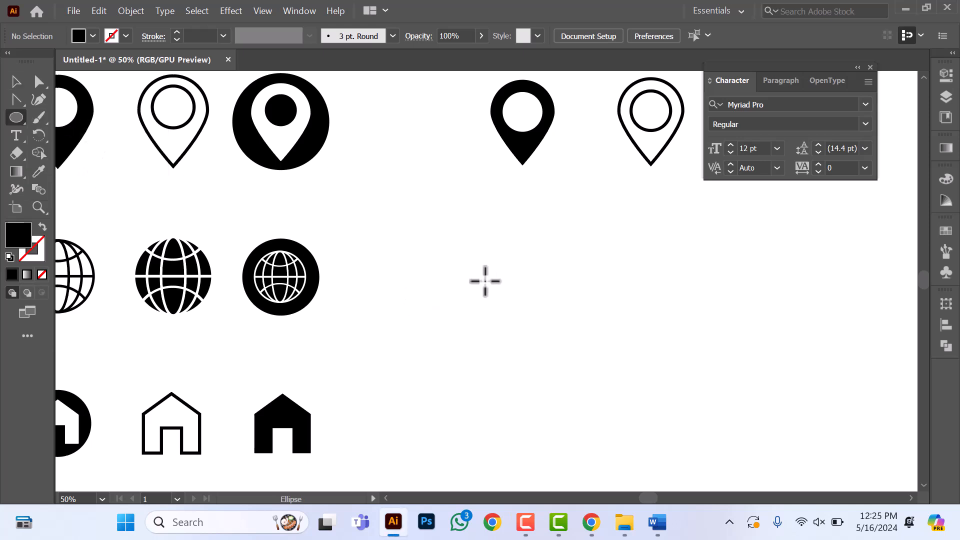
drag(522, 266, 554, 307)
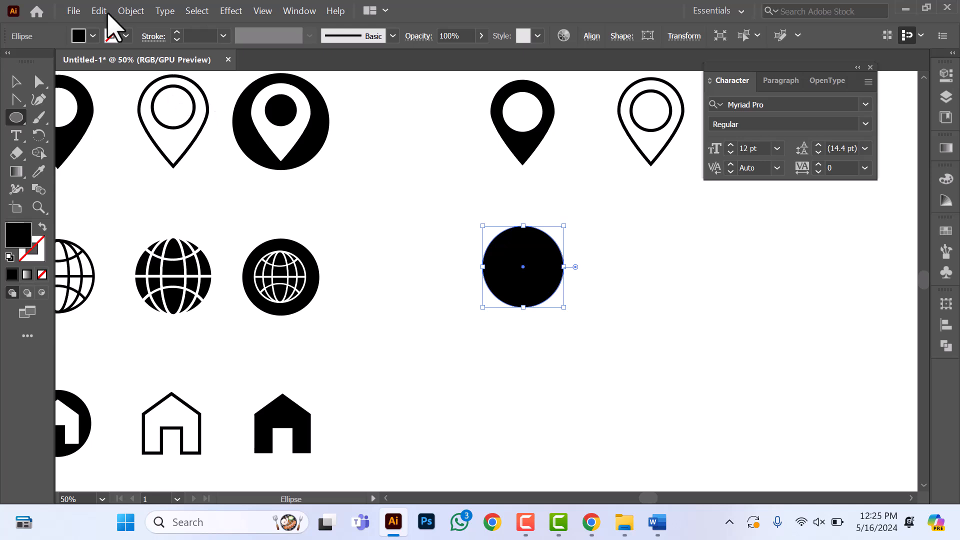
Step: Give the new circle no fill and a black 5 pt stroke
click(81, 36)
click(9, 60)
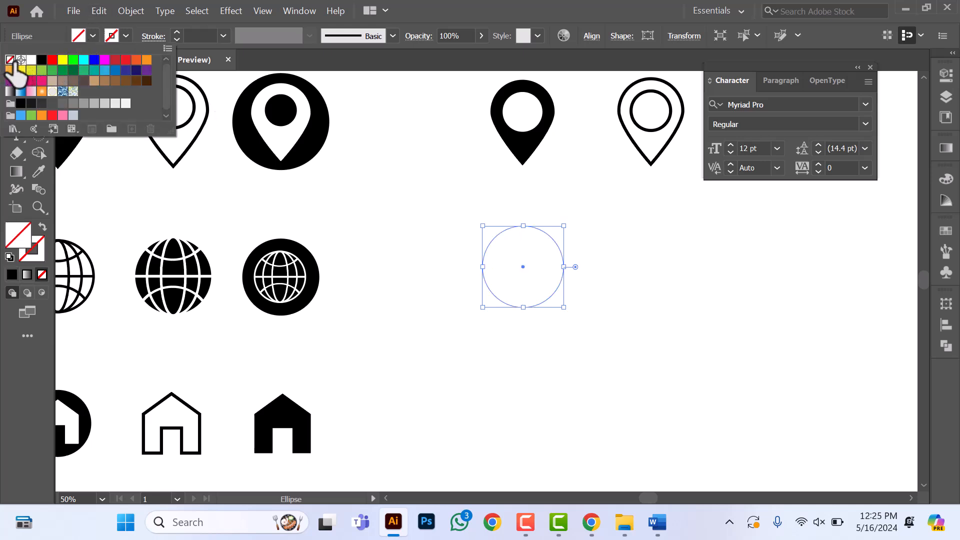
click(126, 35)
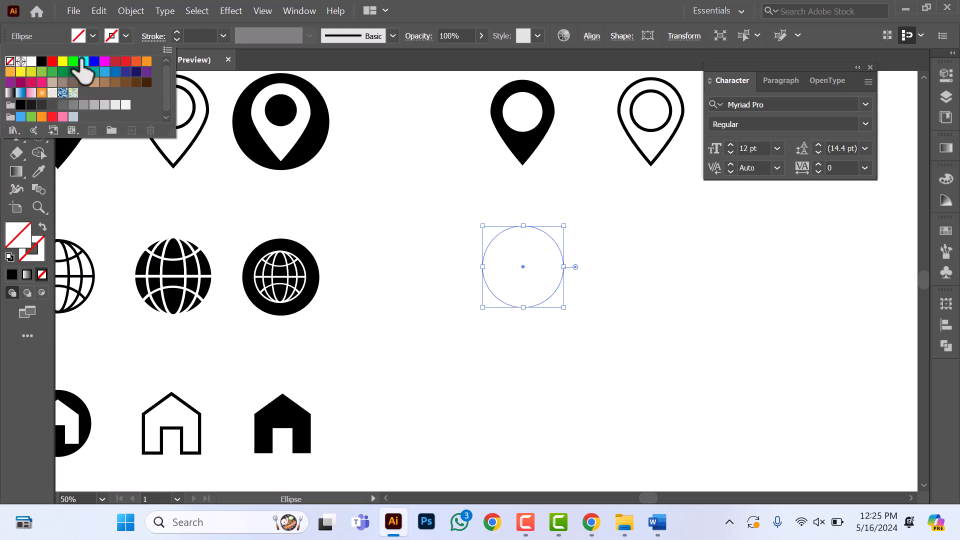
click(42, 61)
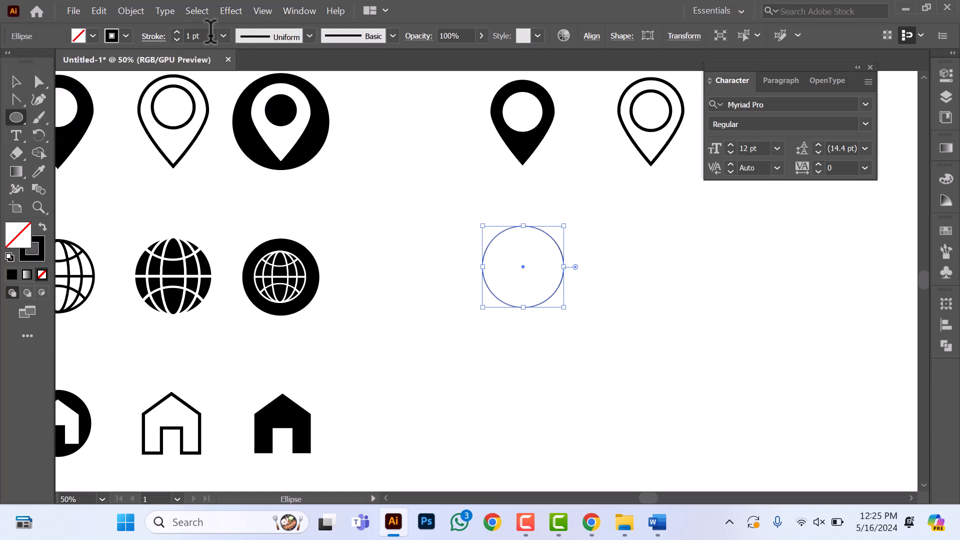
click(196, 35)
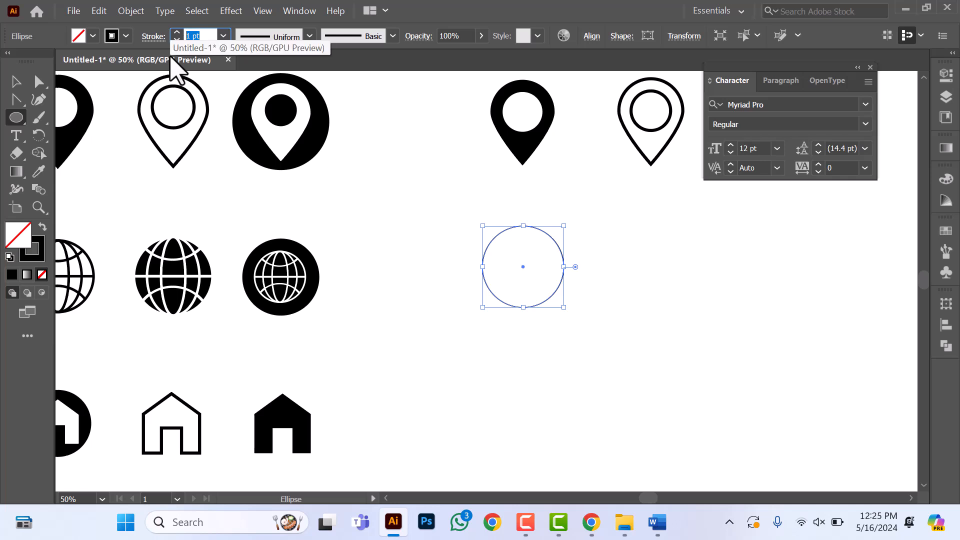
text(5)
key(Return)
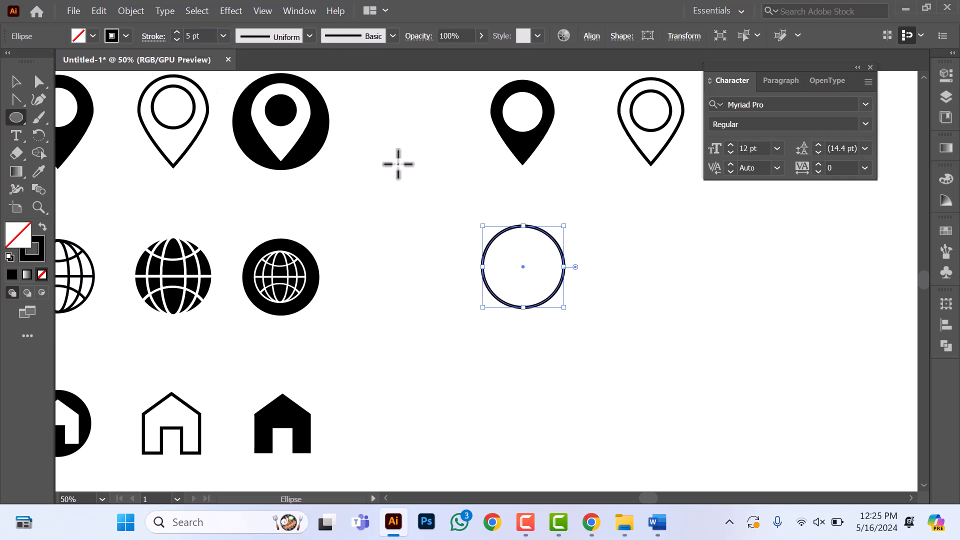
Step: Duplicate the circle in place and narrow the copy symmetrically to an upright ellipse about two thirds as wide
click(16, 81)
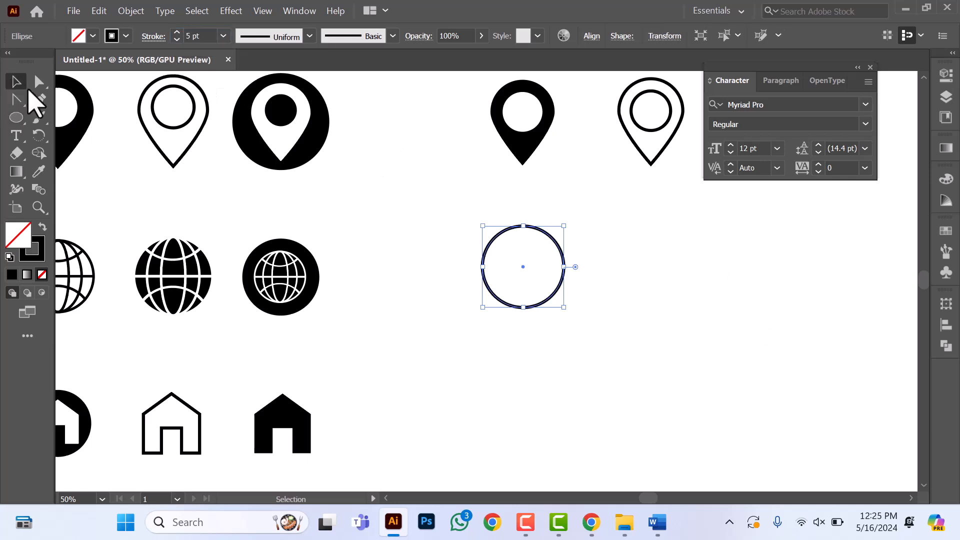
key(ctrl+c)
key(ctrl+f)
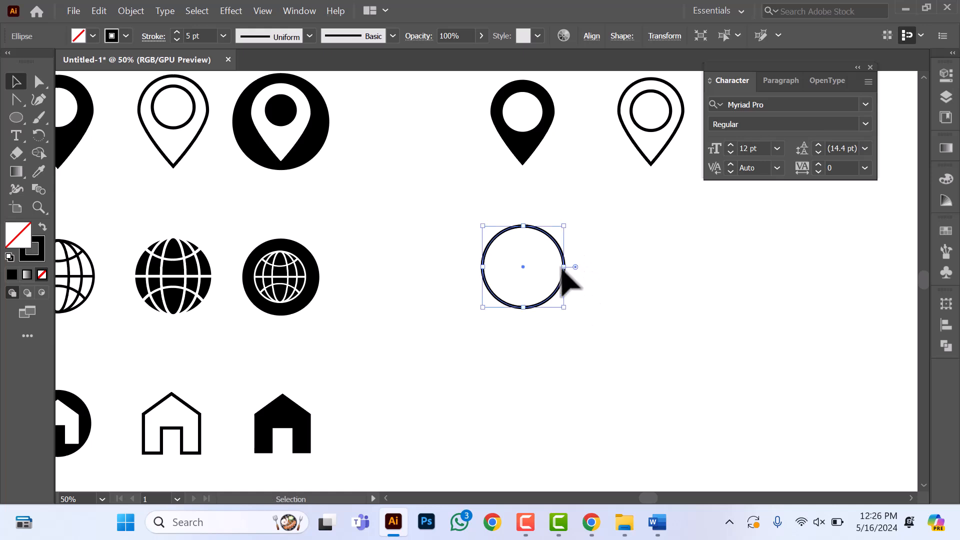
drag(569, 271, 555, 279)
Step: Add a second, narrower upright ellipse at the globe's centre, about a quarter of the circle's width and full height
key(a)
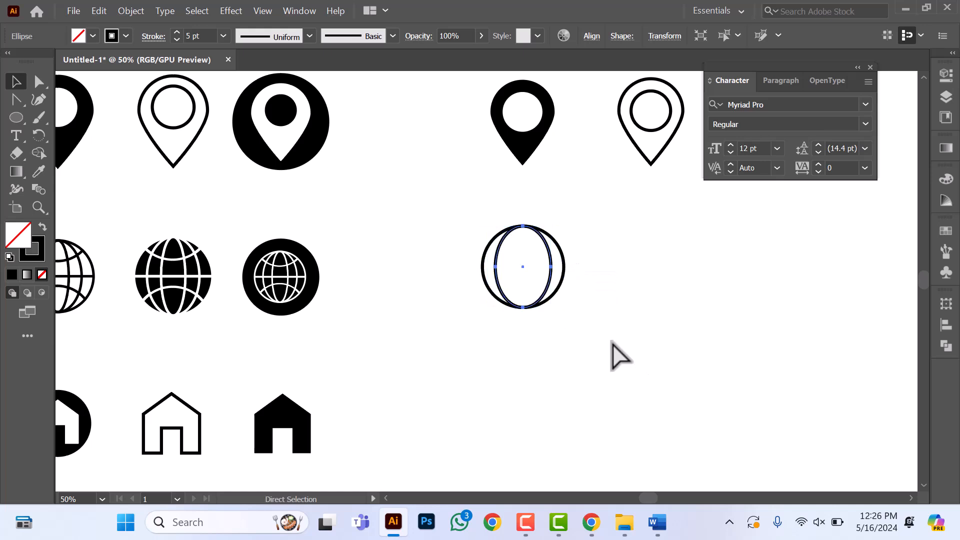
key(v)
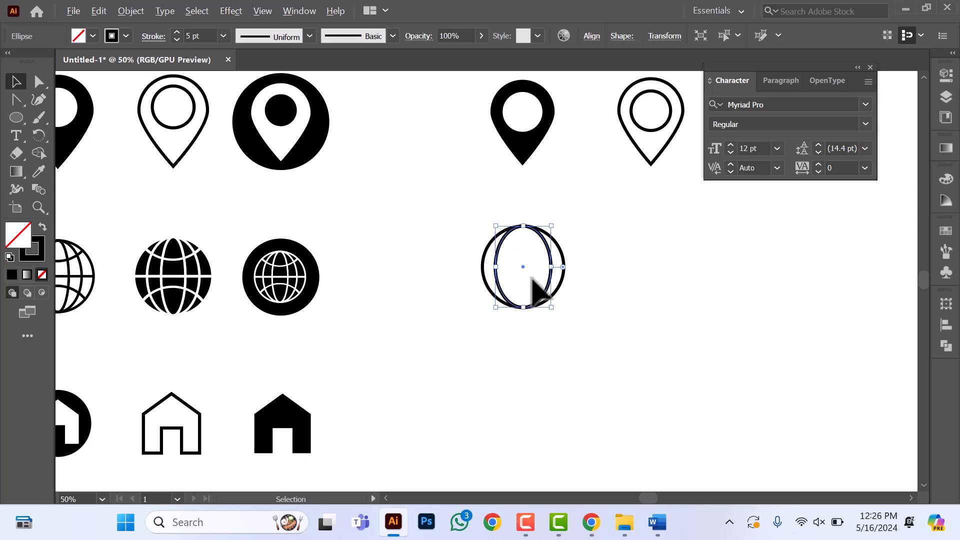
drag(554, 271, 531, 271)
click(617, 250)
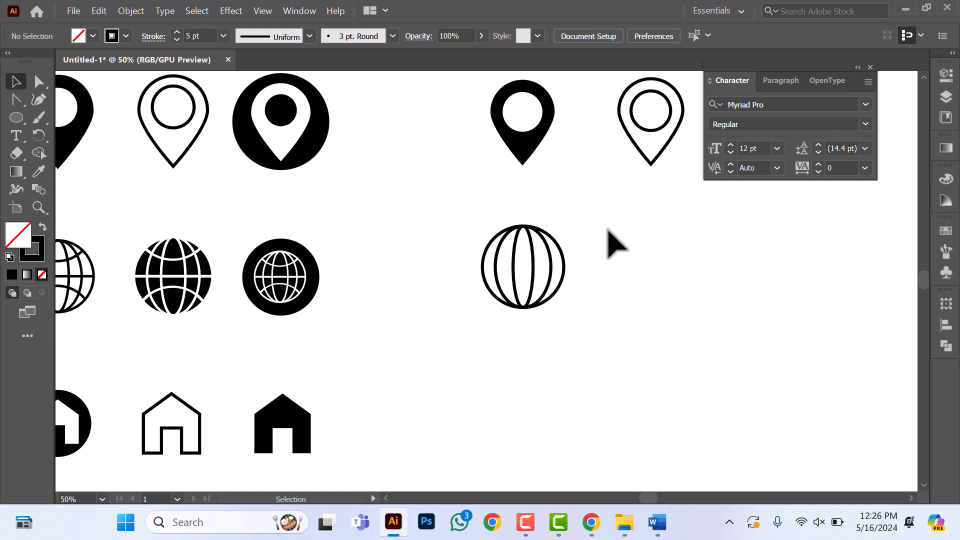
Step: Duplicate the globe's outer circle and move the copy straight up until its lower arc crosses the globe's upper part
click(564, 269)
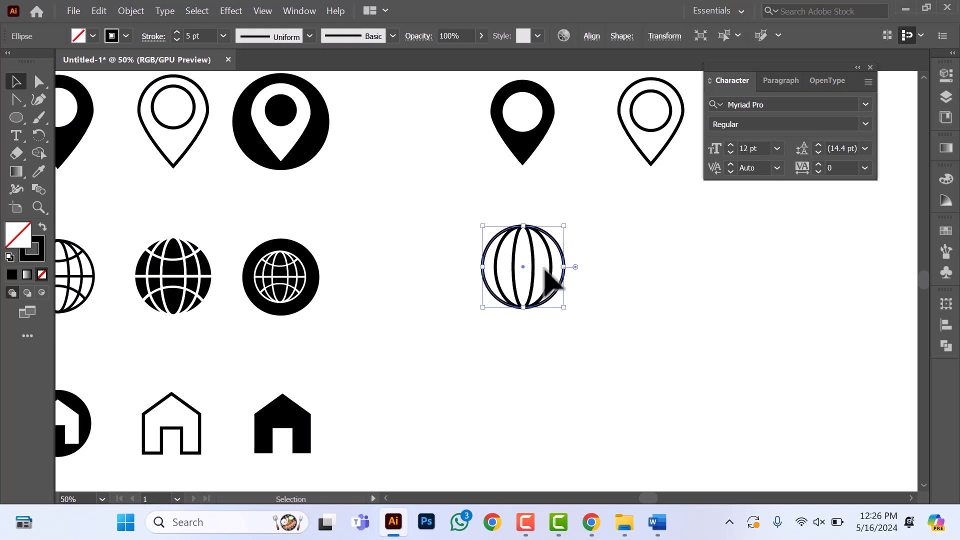
key(ctrl+c)
key(ctrl+f)
key(shift+Up)
key(shift+Up)
key(shift+Up)
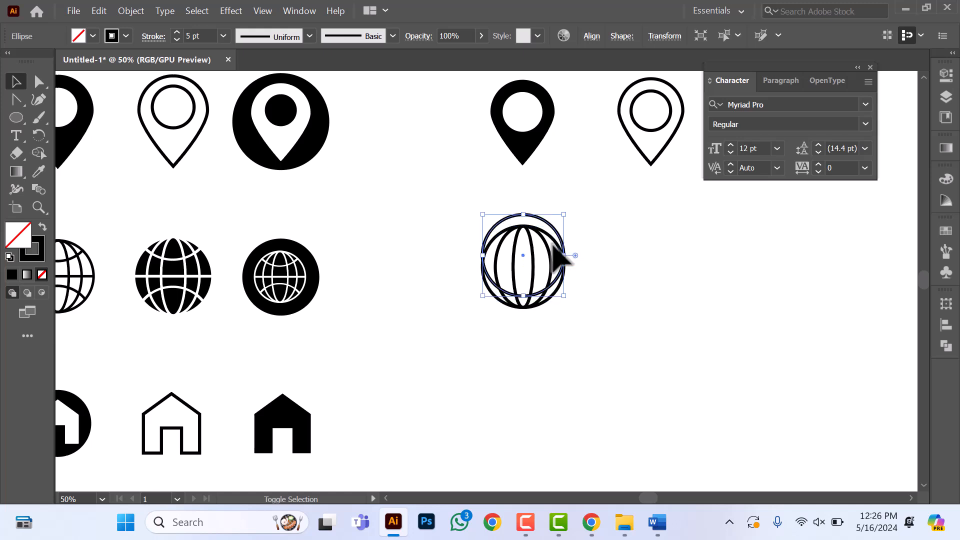
drag(551, 244, 531, 193)
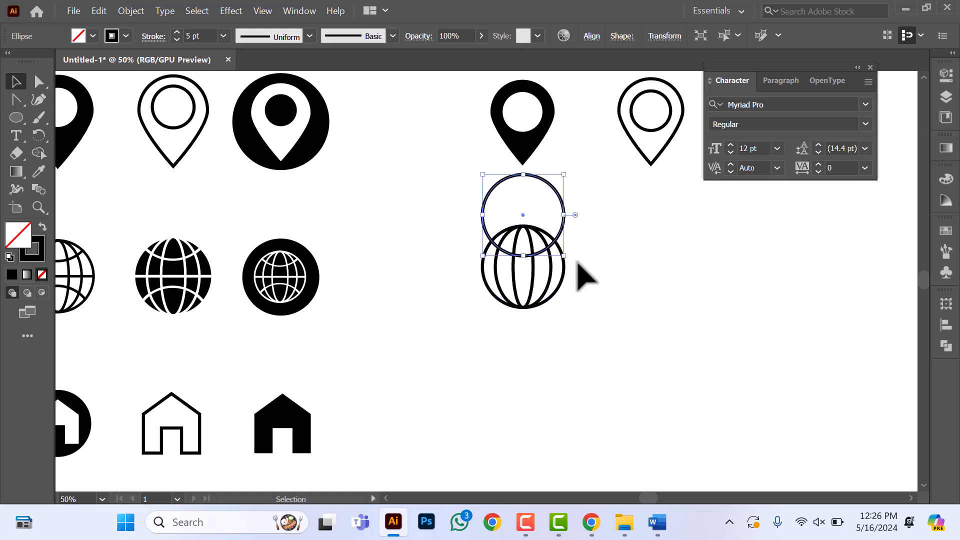
Step: Place another copy of the outer circle straight below, its upper arc crossing the globe's lower part symmetrically
drag(579, 263, 552, 343)
key(ctrl+f)
key(ctrl+shift+a)
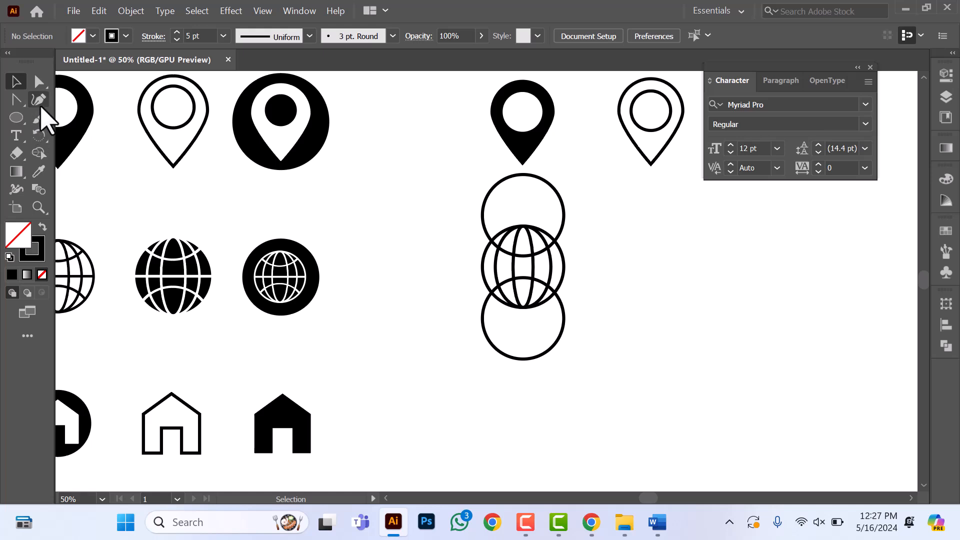
Step: Draw a horizontal line with the Pen tool across the globe's middle, from one side of the outer circle to the other
click(38, 99)
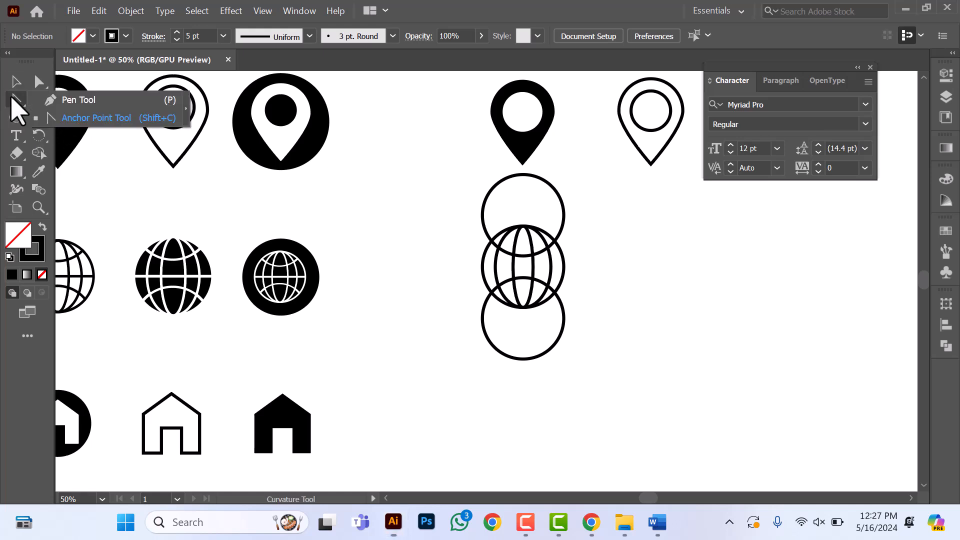
click(62, 103)
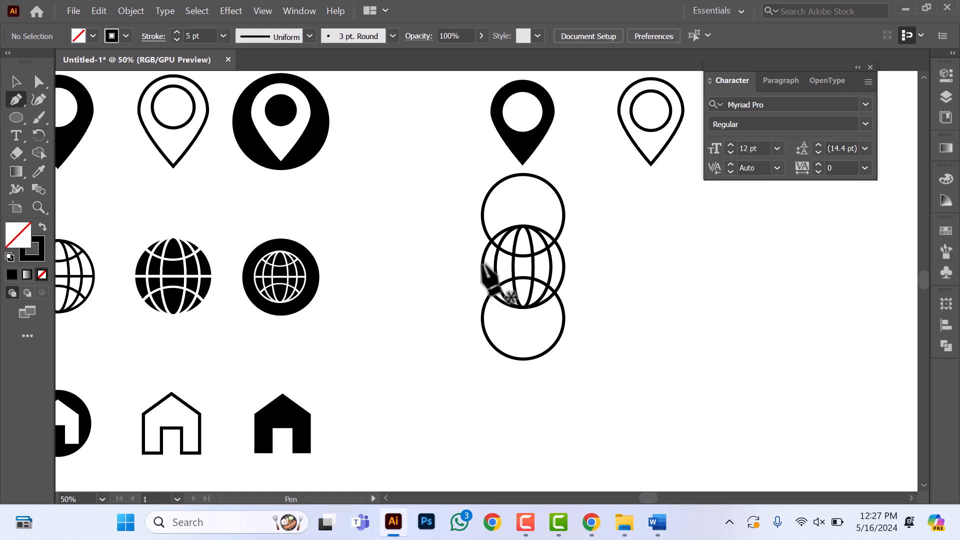
scroll(482, 264, up, 2)
scroll(503, 276, up, 1)
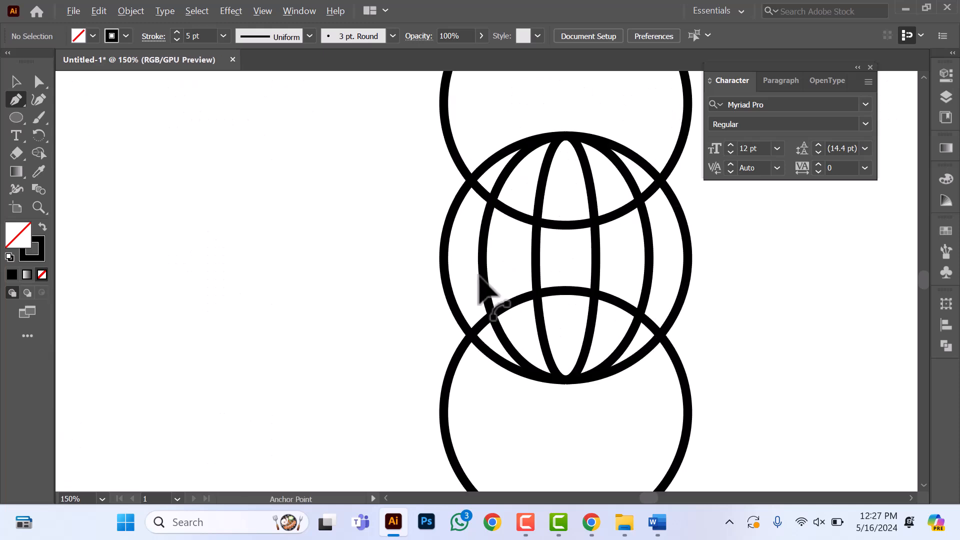
click(443, 258)
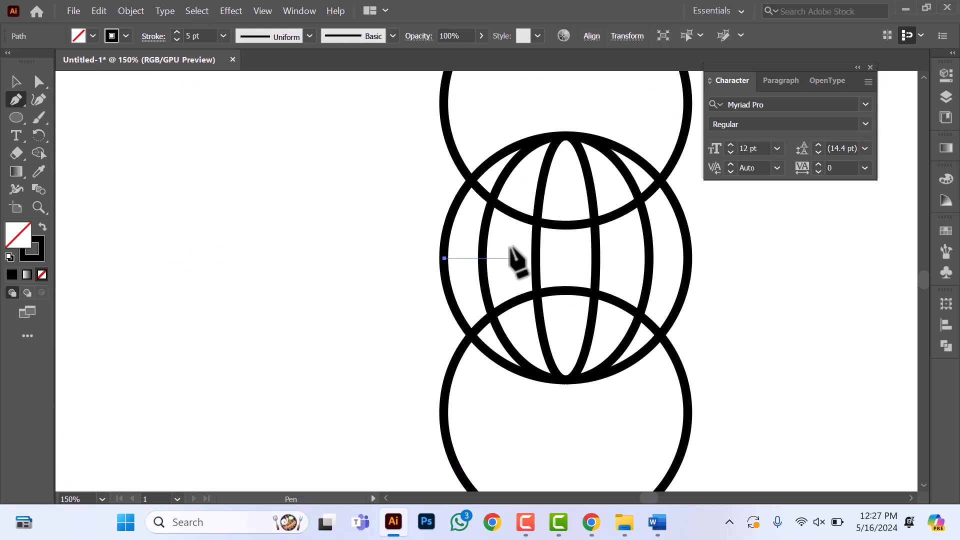
shift+click(688, 258)
click(16, 81)
click(439, 310)
Step: Expand the fill and stroke of all the globe's circles, ellipses and its horizontal line
scroll(438, 310, down, 3)
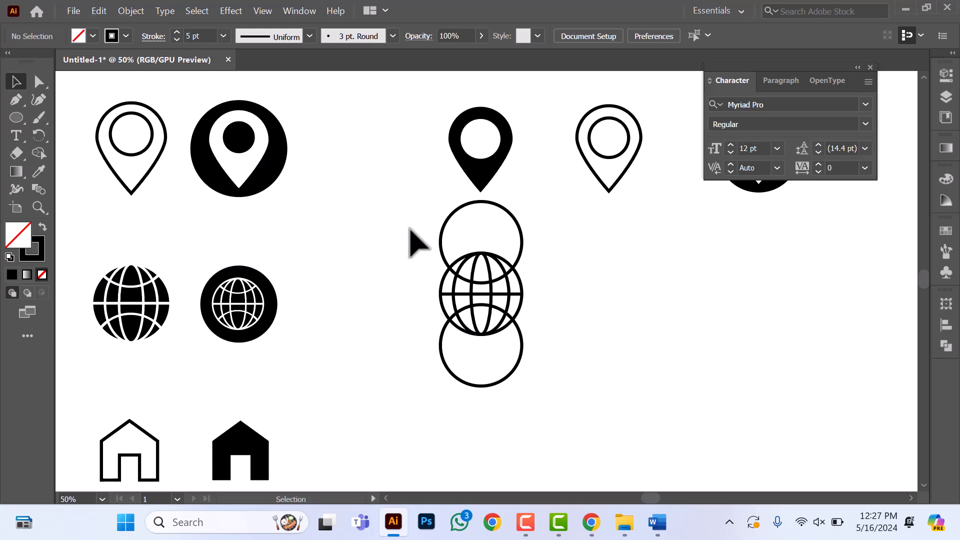
drag(414, 240, 615, 388)
click(129, 12)
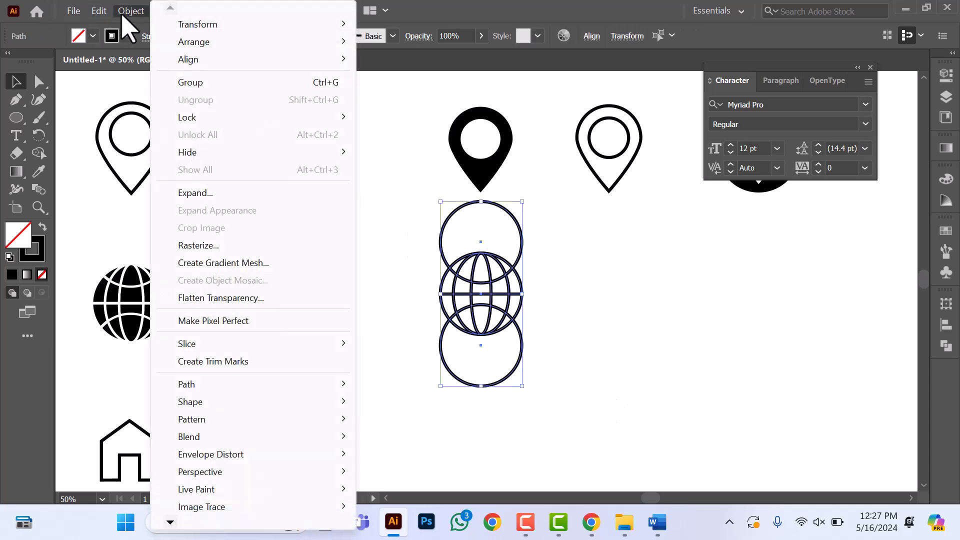
click(198, 195)
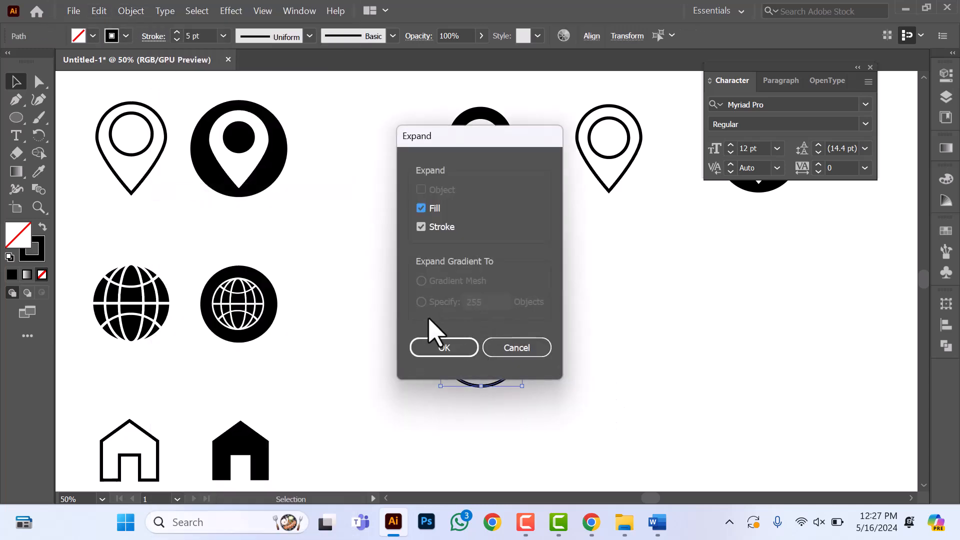
click(445, 349)
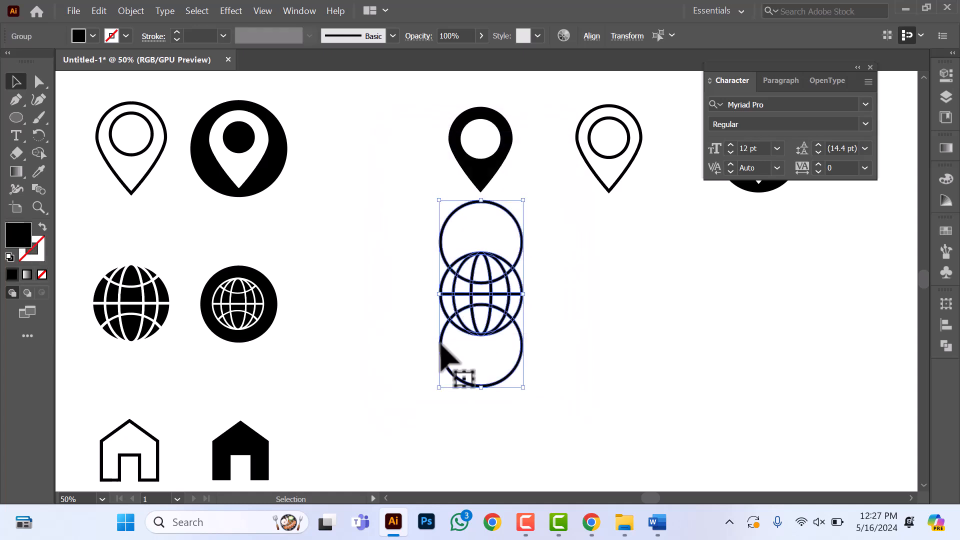
Step: Remove the parts of the upper and lower circle copies that extend beyond the globe with the Shape Builder
click(38, 153)
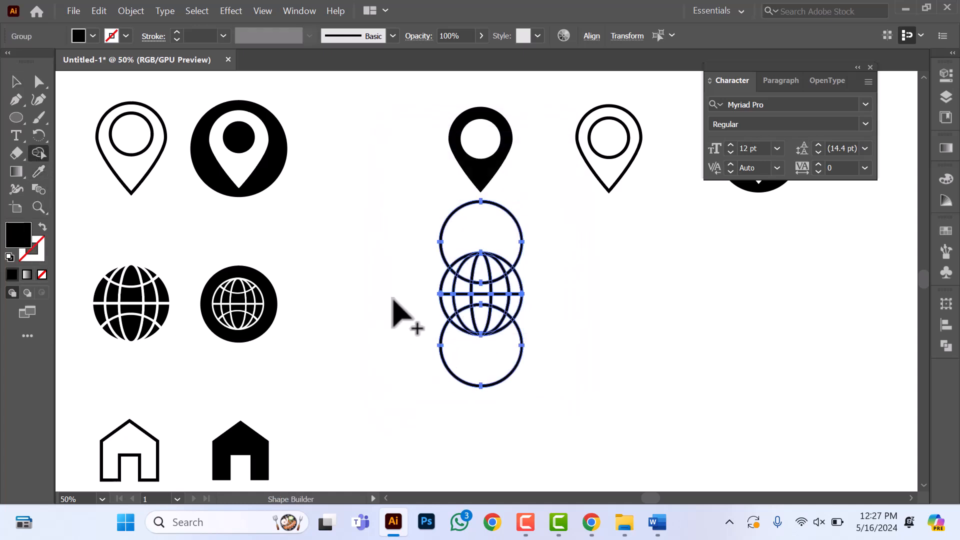
drag(411, 257, 535, 247)
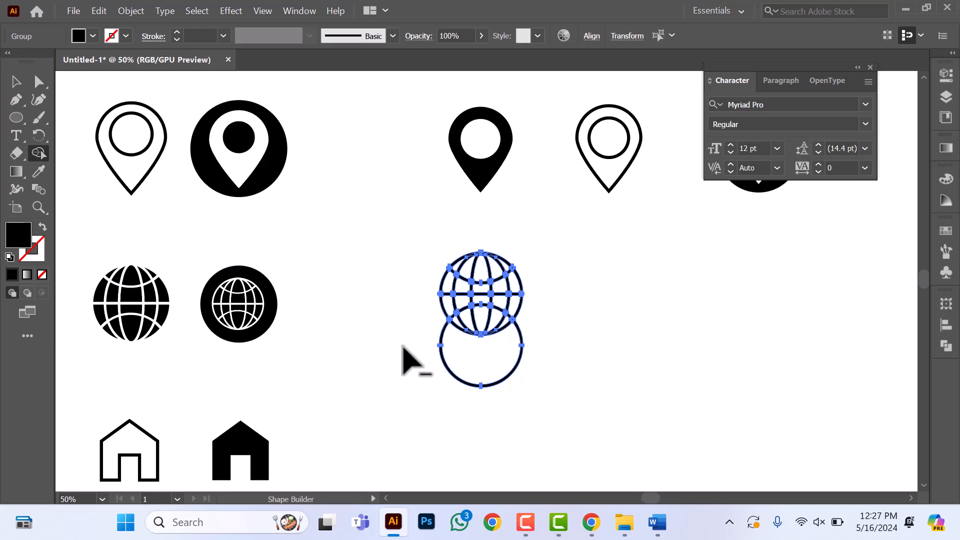
drag(413, 360, 546, 360)
click(15, 81)
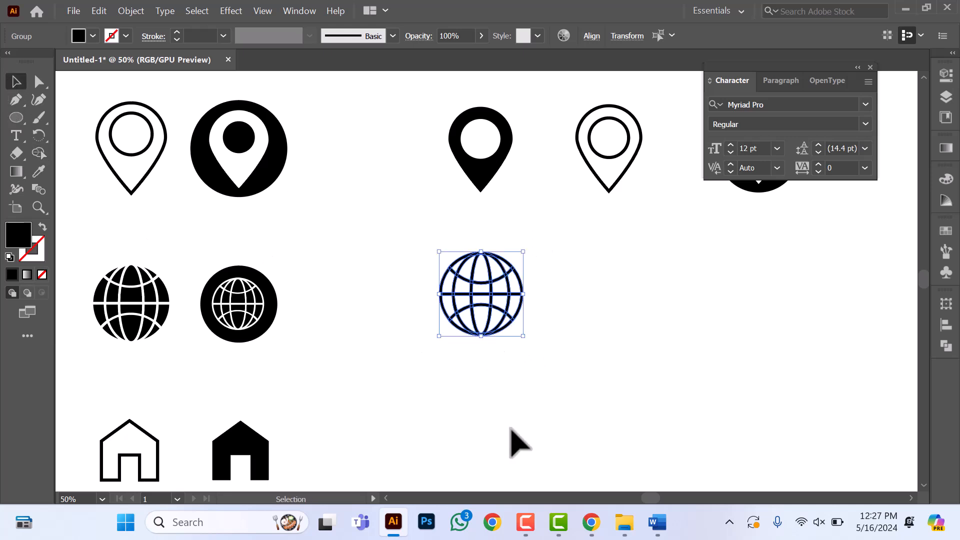
click(547, 445)
Step: Scale the outlined globe down proportionally about its centre to match the width of the solid pin above it
drag(421, 230, 578, 387)
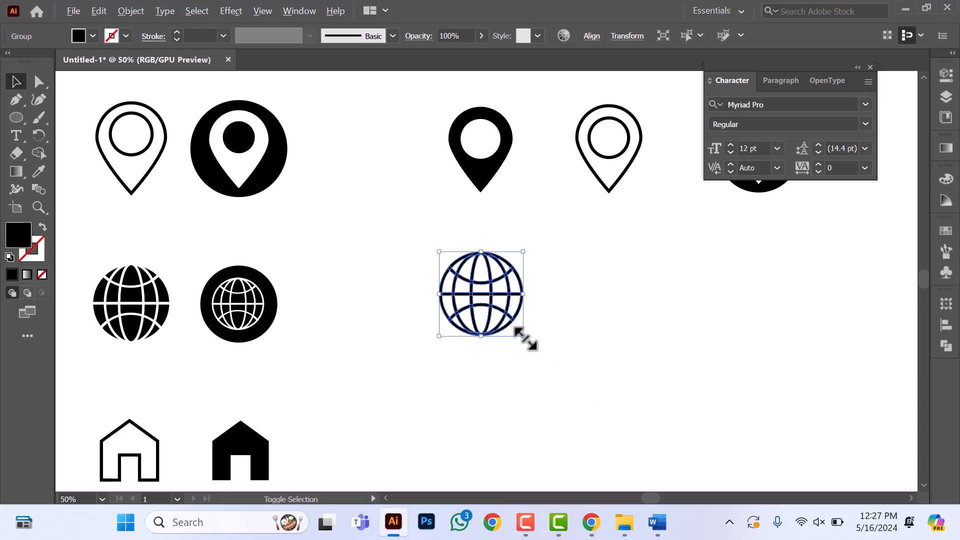
drag(523, 337, 514, 326)
click(575, 320)
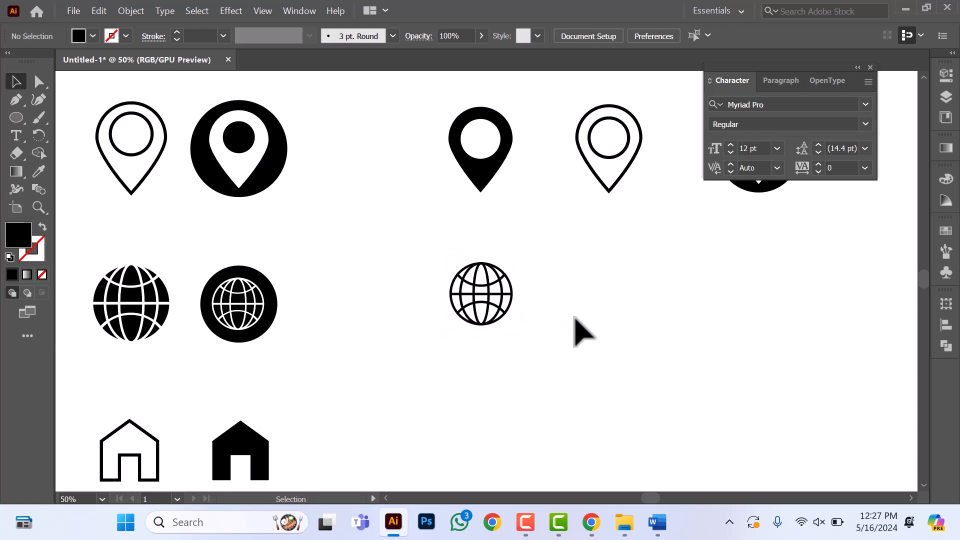
Step: Duplicate the outlined globe beneath the outlined pin and fill the copy with white
scroll(423, 324, right, 2)
click(419, 308)
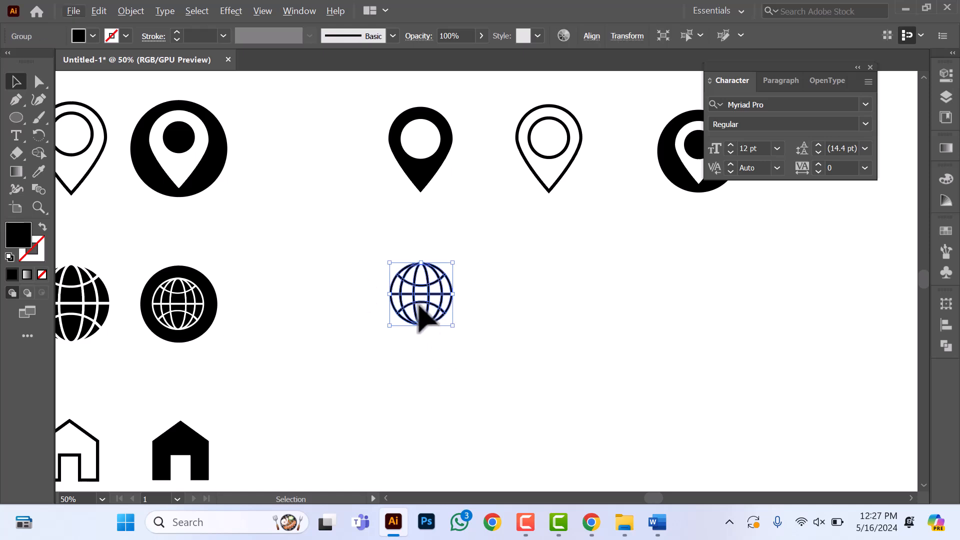
drag(433, 295, 576, 303)
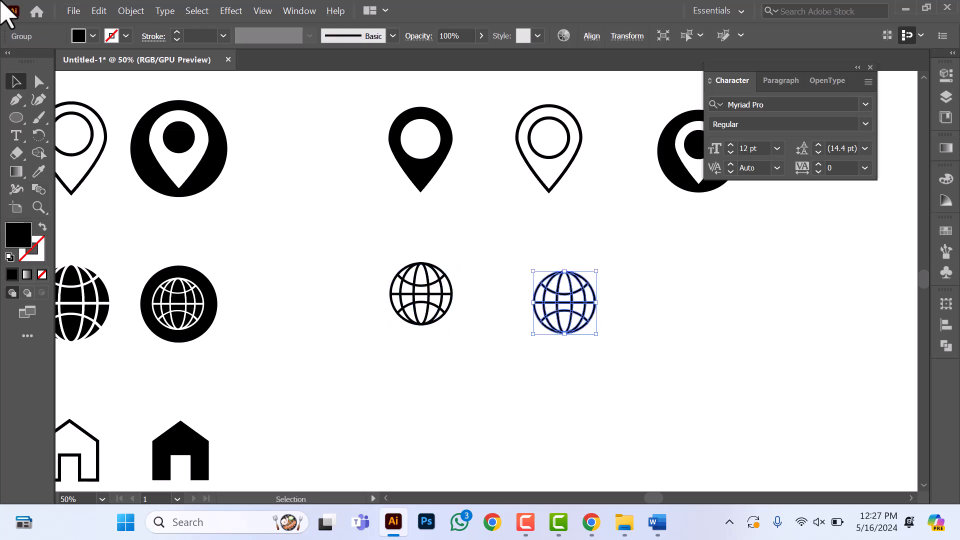
click(93, 36)
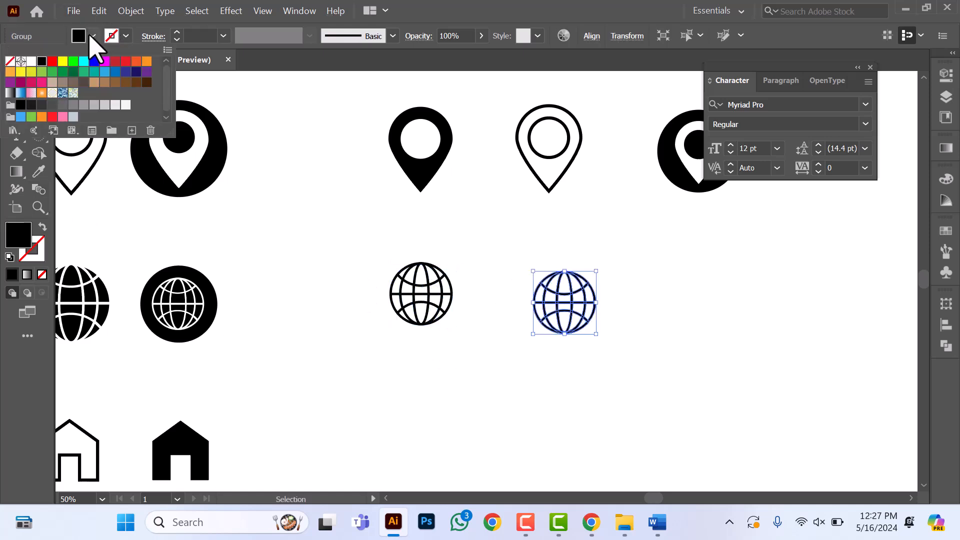
click(31, 61)
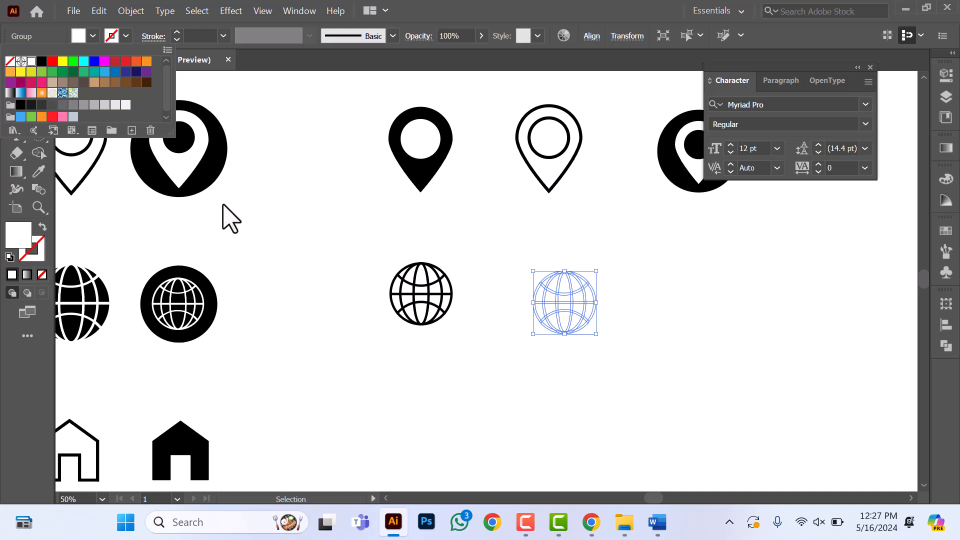
Step: Choose black as the Shape Builder's fill colour while the white globe copy is selected
click(39, 154)
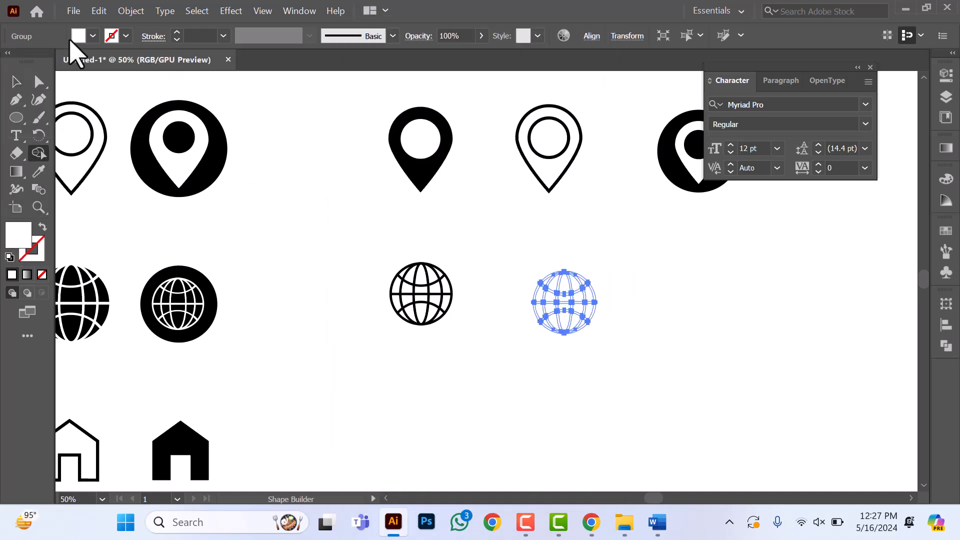
click(92, 36)
click(42, 62)
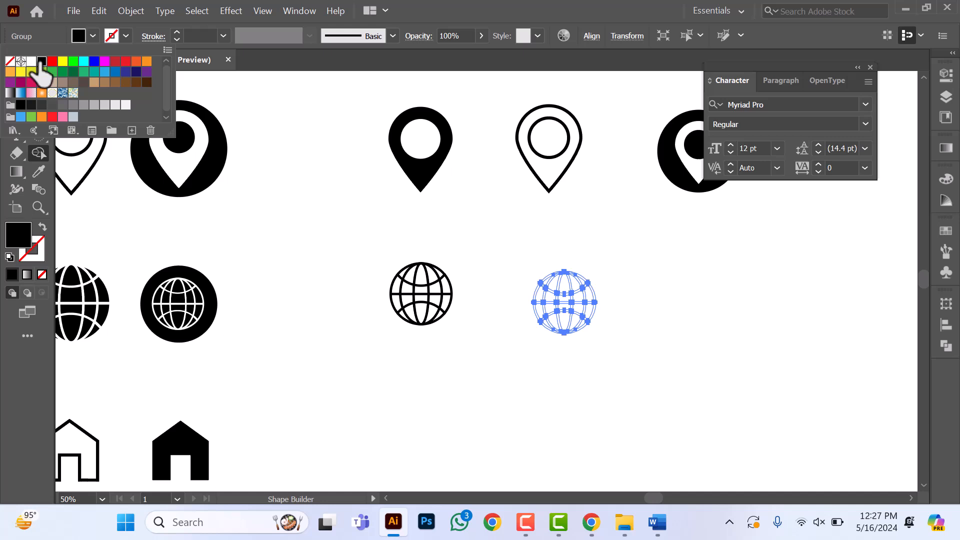
click(589, 307)
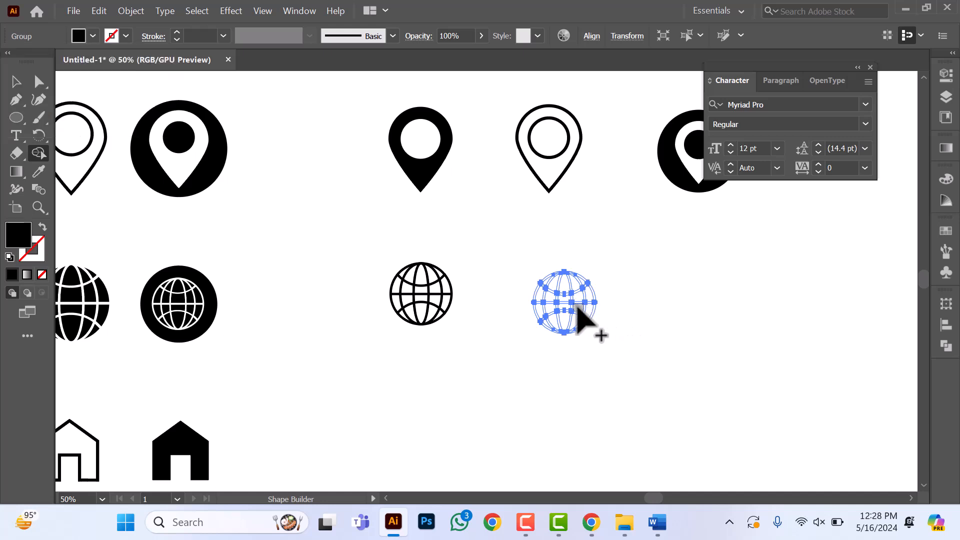
Step: Fill every section between the white globe's grid lines with black using the Shape Builder, leaving the grid lines white
scroll(575, 306, up, 4)
click(438, 259)
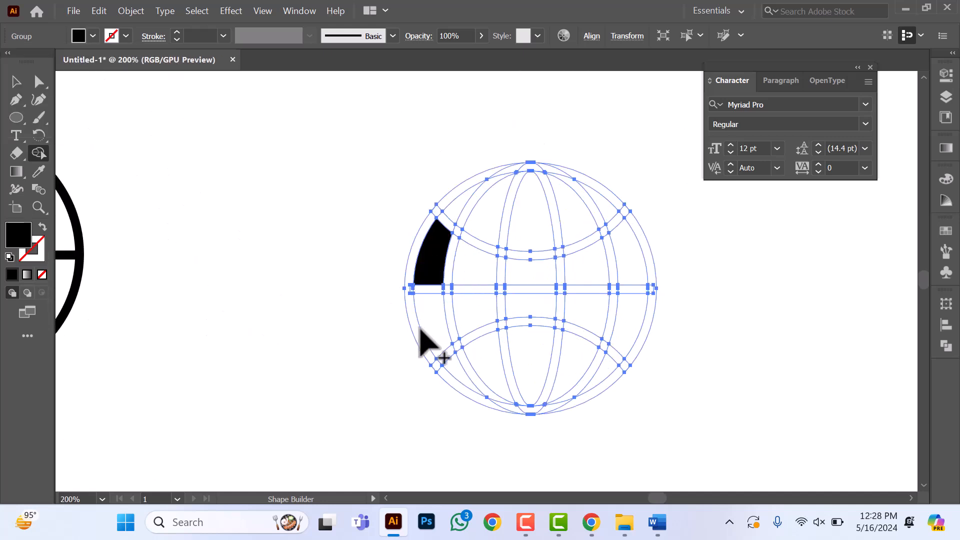
click(433, 321)
click(475, 266)
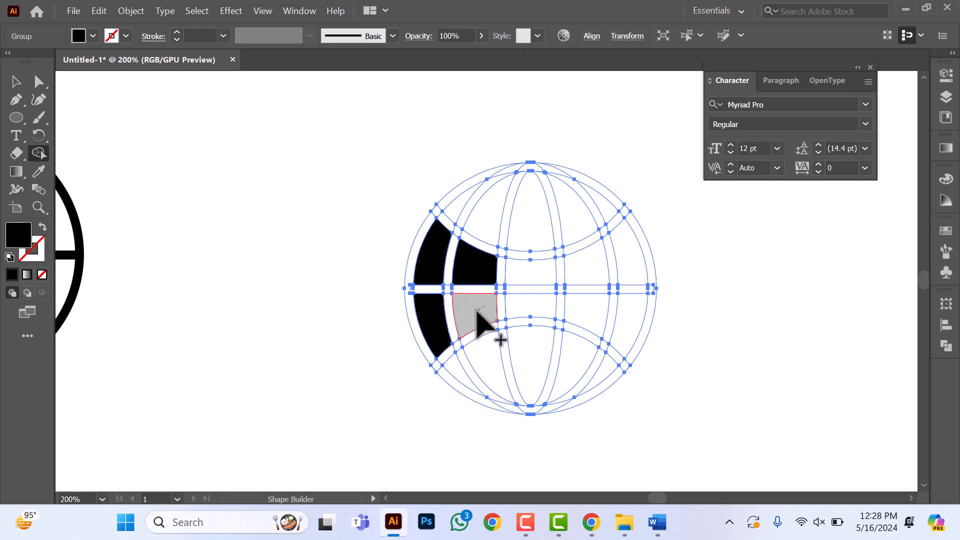
click(488, 317)
click(532, 274)
click(533, 304)
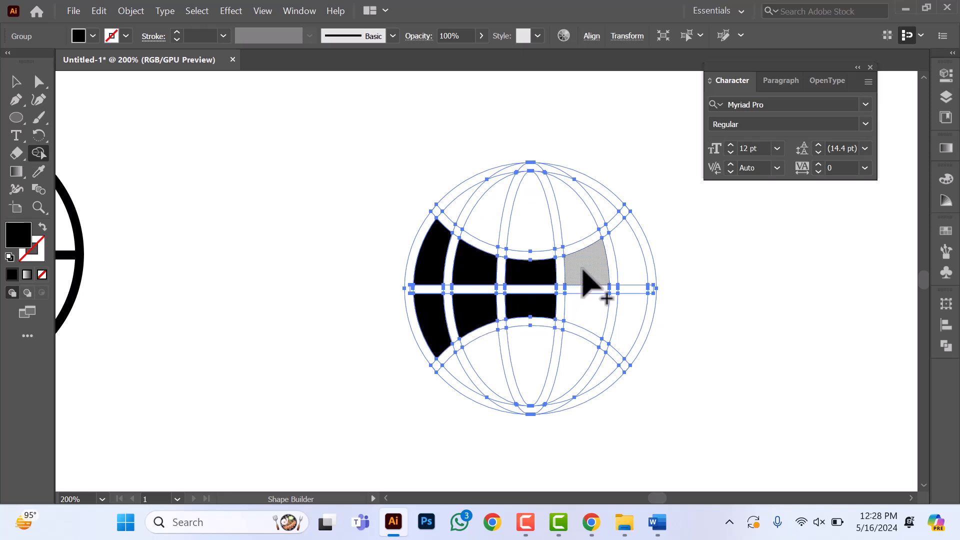
click(588, 272)
click(636, 263)
click(575, 225)
click(527, 215)
click(493, 217)
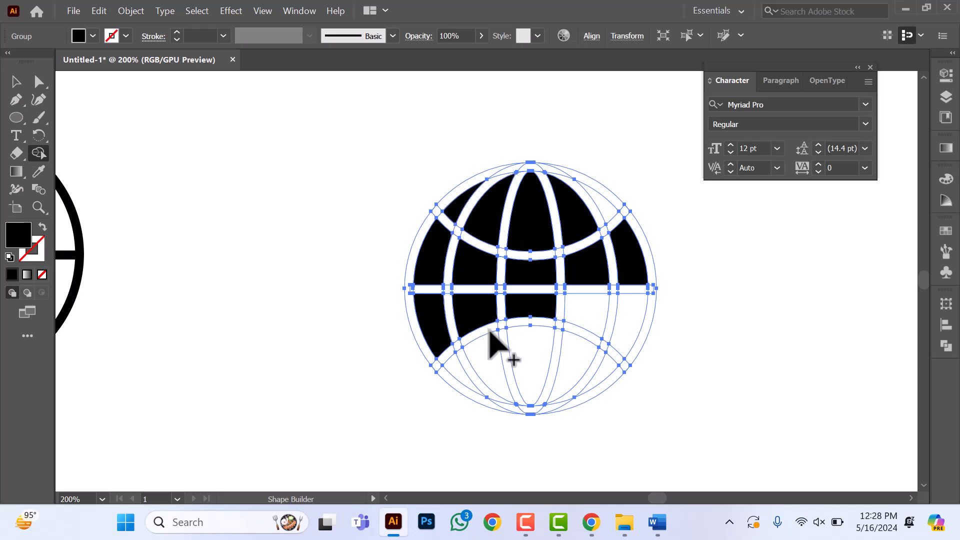
click(483, 367)
click(540, 360)
click(579, 357)
click(622, 340)
click(584, 315)
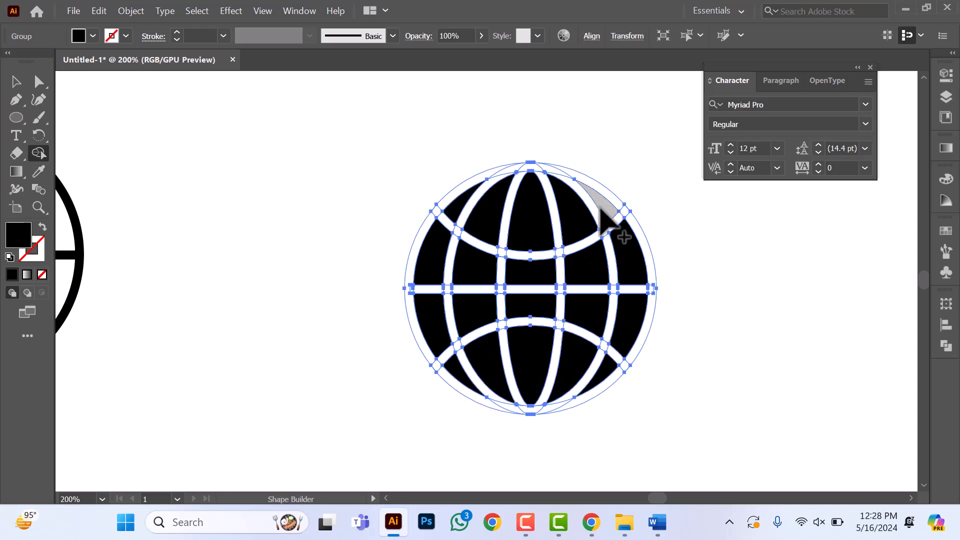
click(7, 78)
click(208, 198)
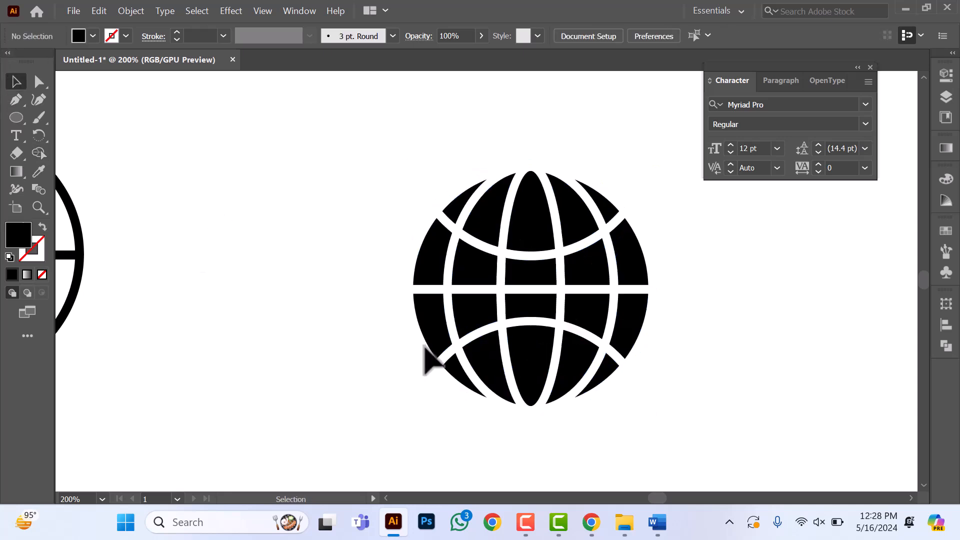
Step: Move the filled globe slightly up to line it up with the outlined globe beside it
scroll(156, 245, down, 3)
click(280, 273)
drag(277, 260, 277, 254)
drag(323, 294, 324, 295)
click(365, 287)
Step: Duplicate the filled globe horizontally so the copy sits beneath the circled pin icon
scroll(358, 287, down, 2)
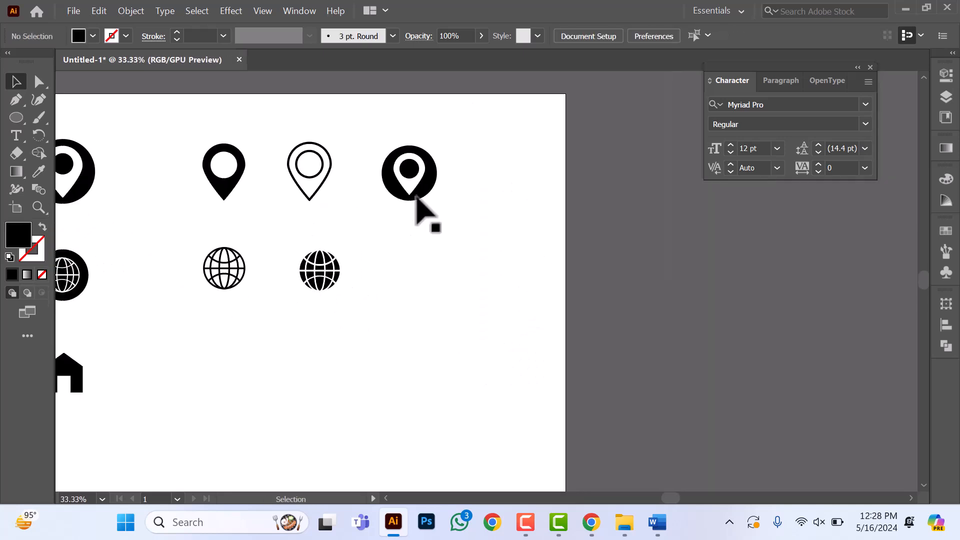
scroll(320, 272, up, 2)
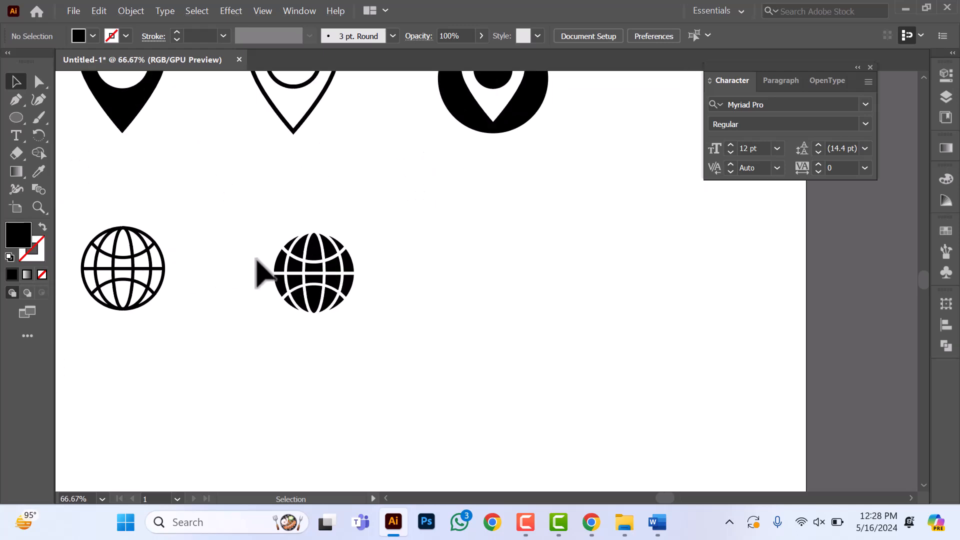
drag(261, 234, 407, 377)
drag(320, 274, 509, 272)
scroll(486, 314, down, 1)
scroll(488, 316, down, 1)
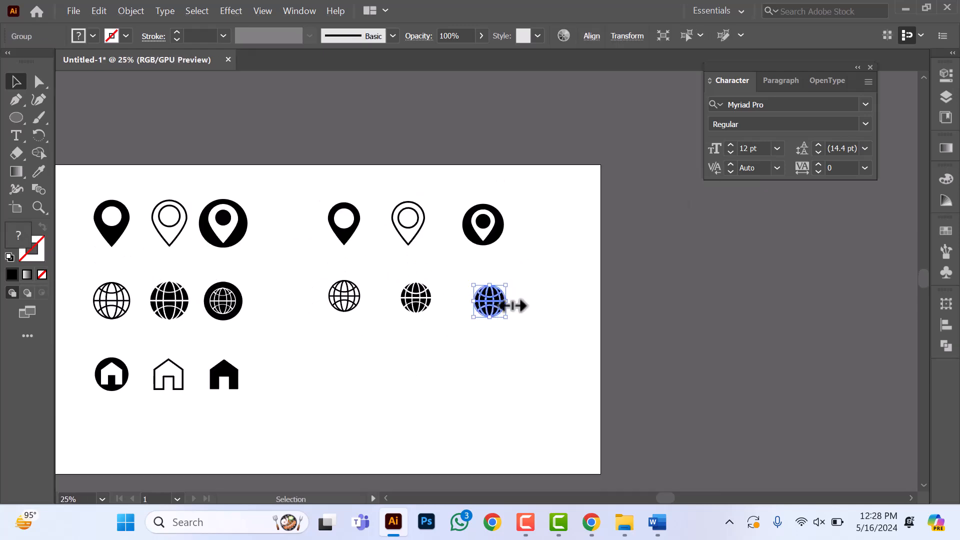
Step: Draw a black circle larger than the copied globe, centred on it, and send the circle to the back
scroll(510, 306, up, 2)
click(548, 295)
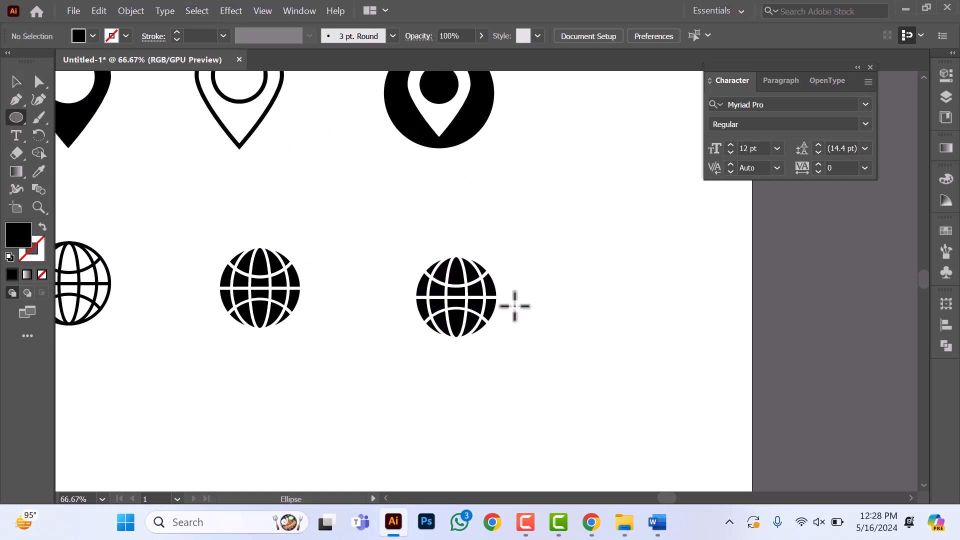
drag(458, 296, 507, 353)
key(v)
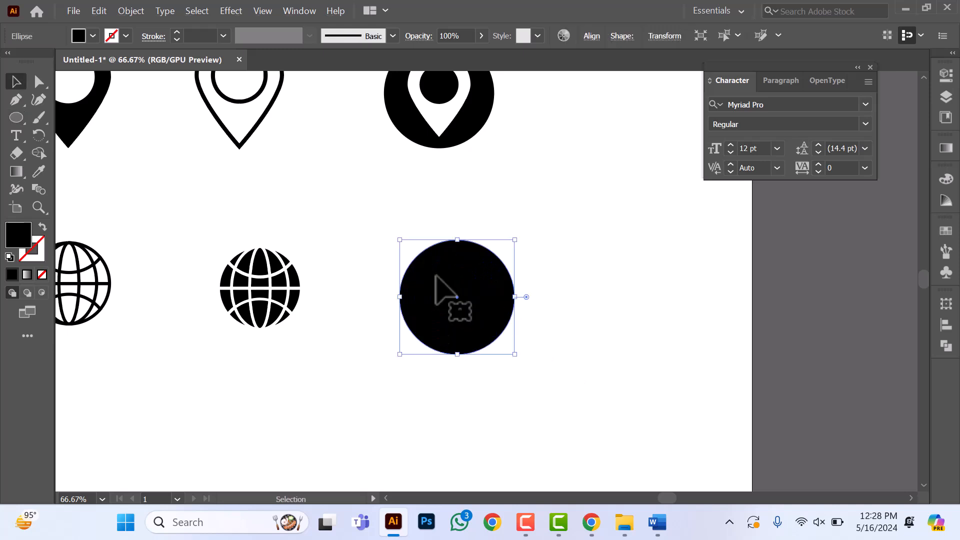
right_click(437, 277)
mouse_move(525, 440)
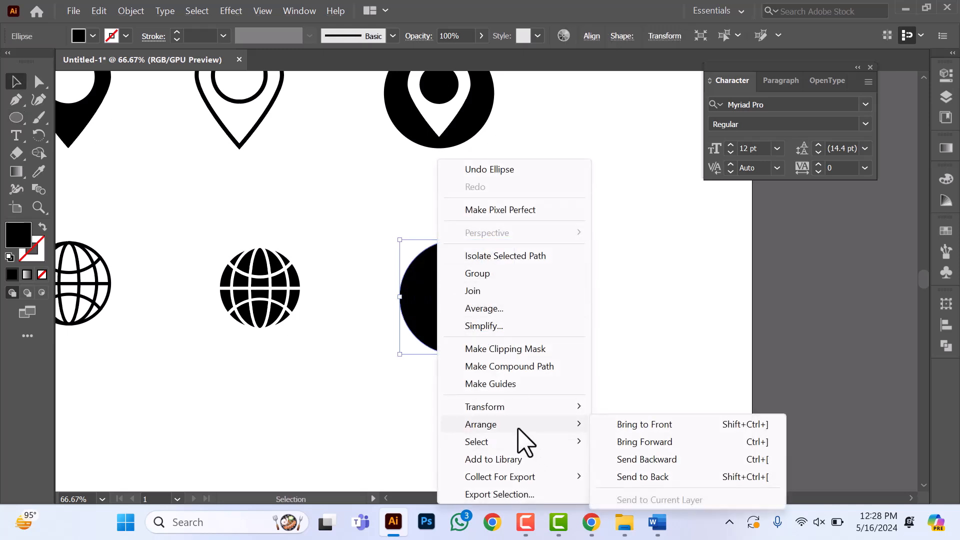
click(652, 476)
click(522, 256)
scroll(477, 325, down, 3)
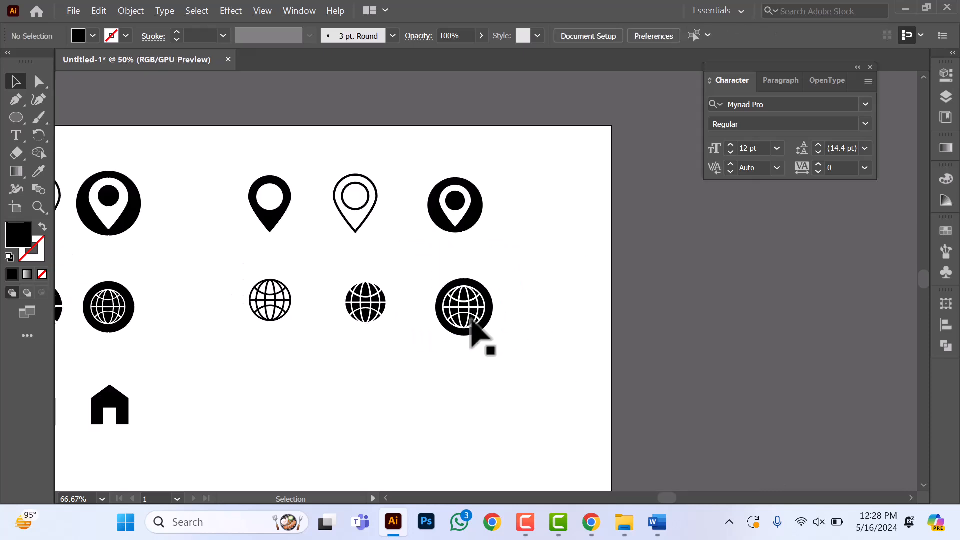
Step: Group the globe with its black background circle and scale the group down to fit the row of globe icons
scroll(452, 310, up, 2)
drag(446, 273, 540, 397)
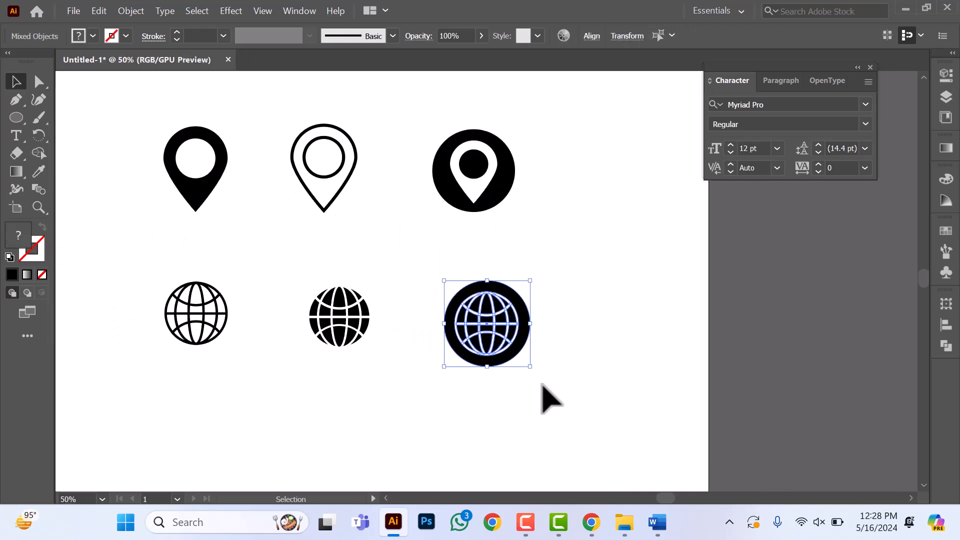
click(590, 41)
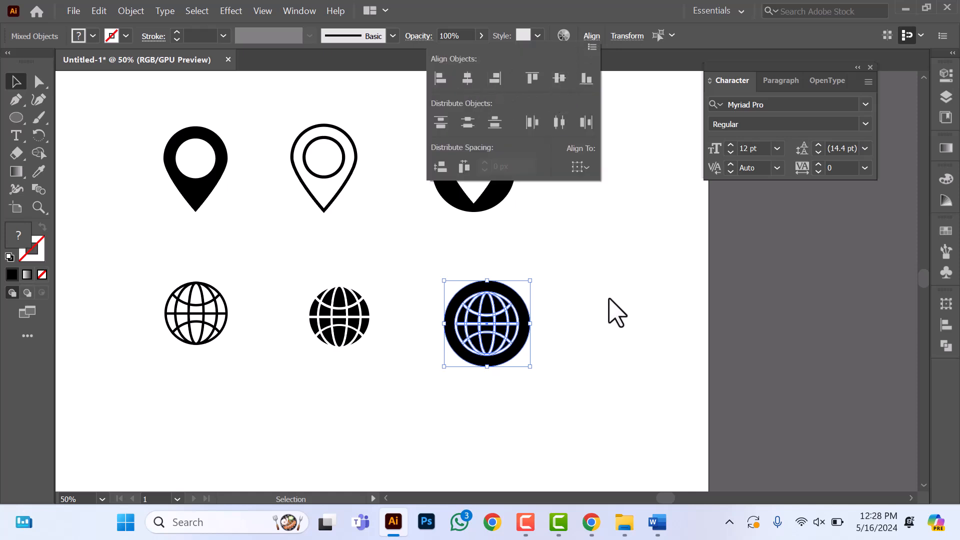
key(ctrl+g)
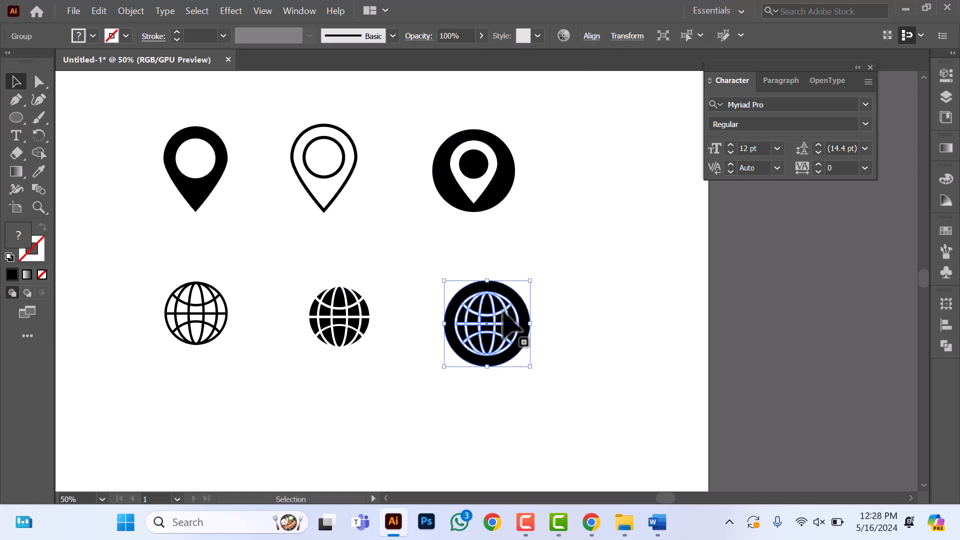
scroll(310, 398, down, 2)
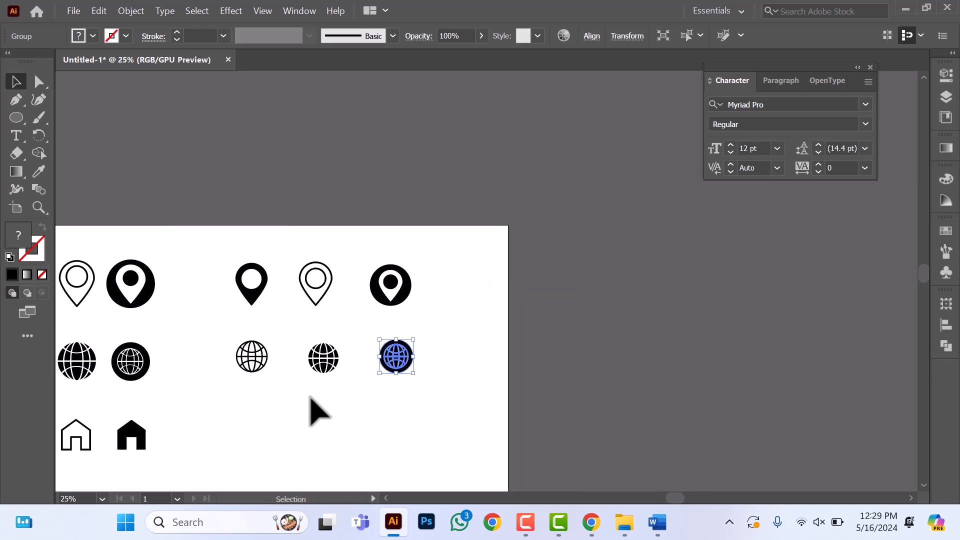
Step: Draw a thin vertical black rectangle below the circled globe and place a copy rotated 90° across its centre
scroll(300, 394, down, 4)
scroll(276, 394, down, 2)
scroll(150, 414, up, 1)
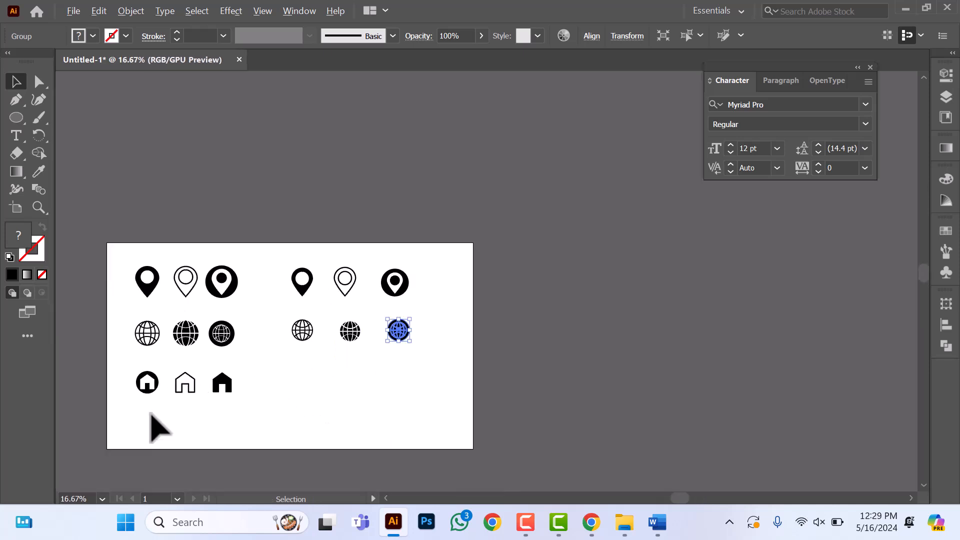
scroll(296, 419, up, 1)
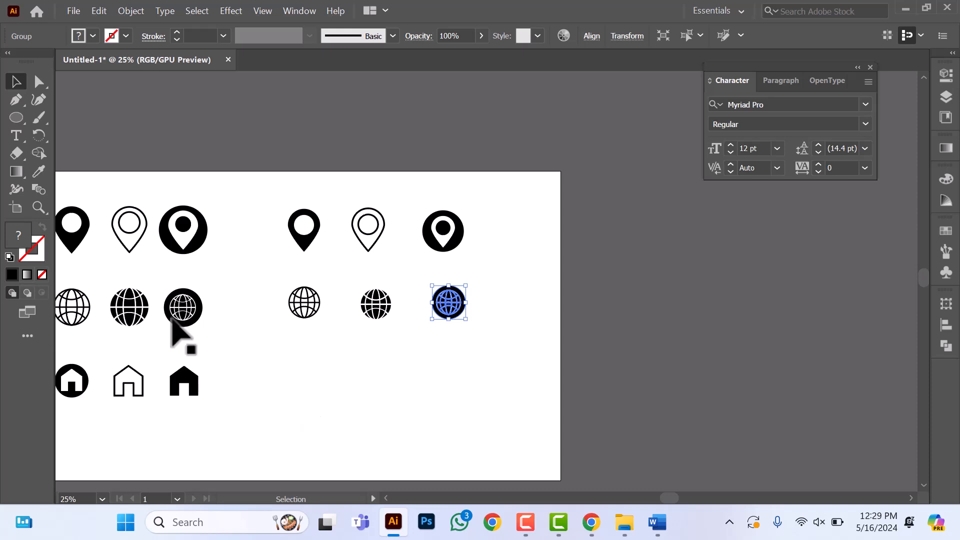
scroll(384, 393, up, 1)
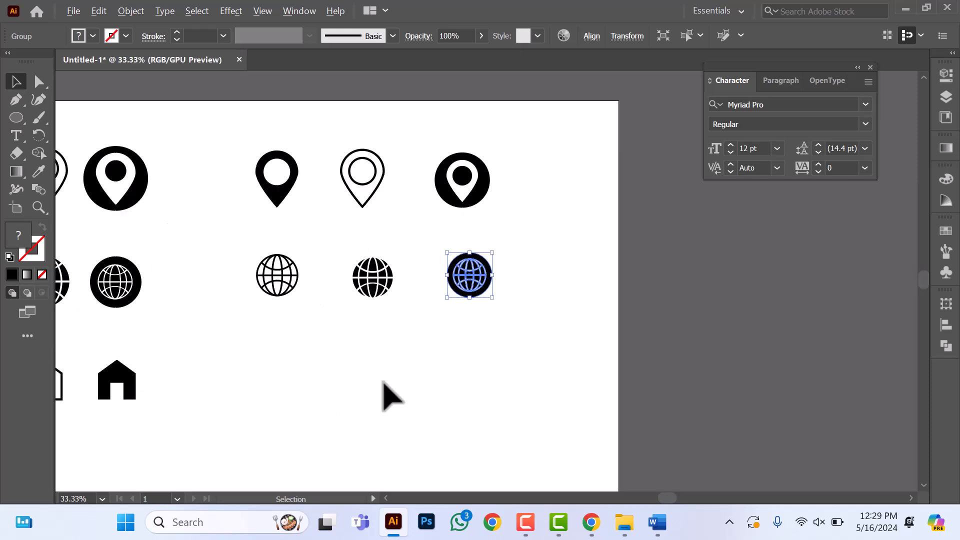
click(15, 118)
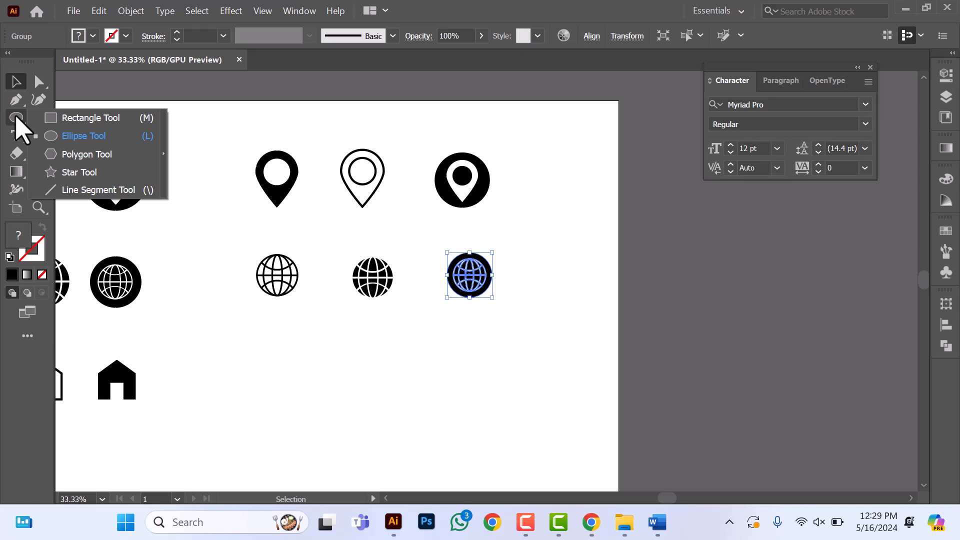
click(77, 118)
drag(463, 359, 470, 418)
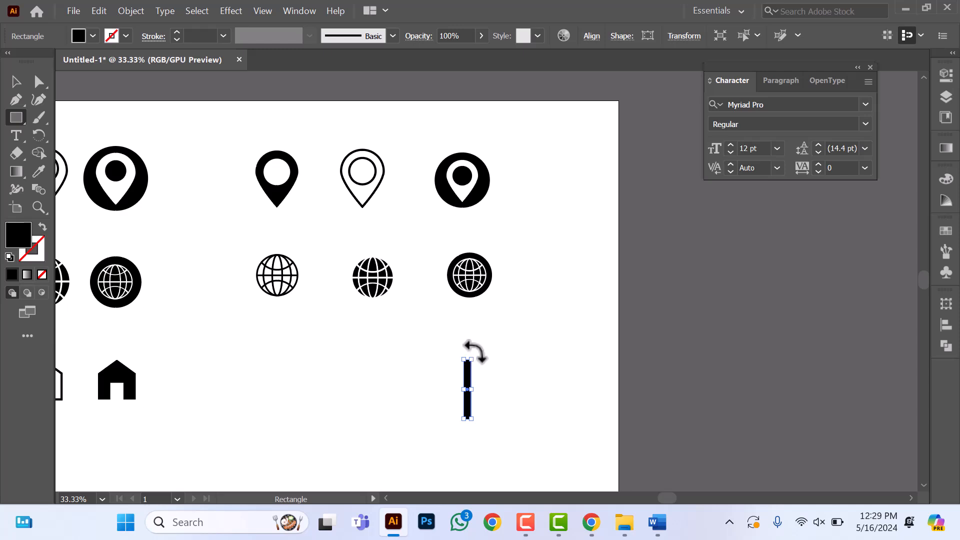
drag(475, 352, 510, 403)
scroll(488, 406, up, 4)
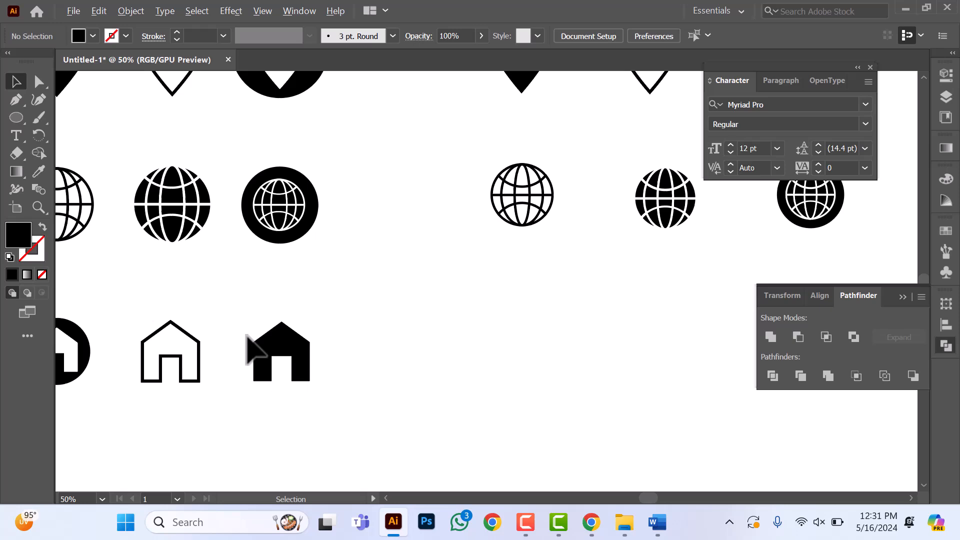
scroll(252, 343, down, 3)
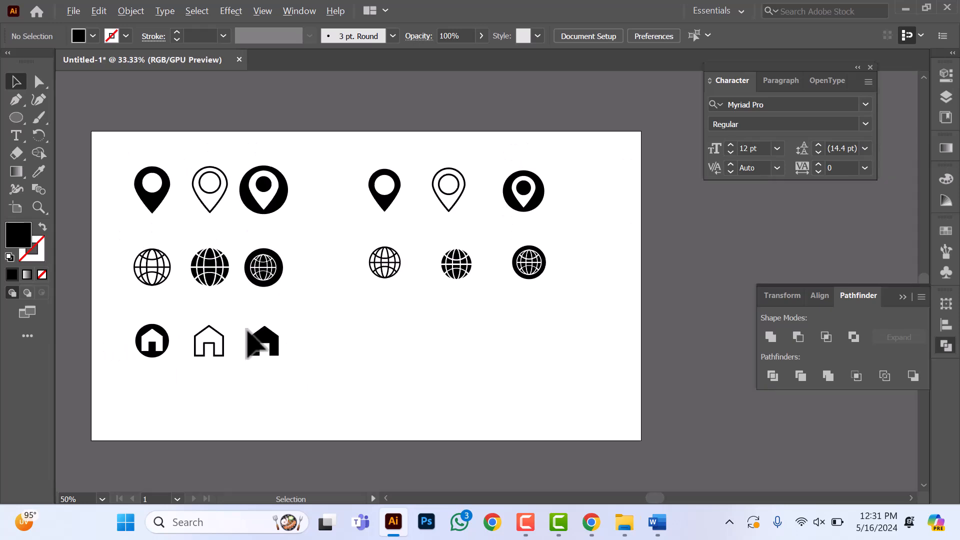
scroll(242, 315, down, 1)
scroll(246, 320, up, 1)
scroll(245, 317, down, 1)
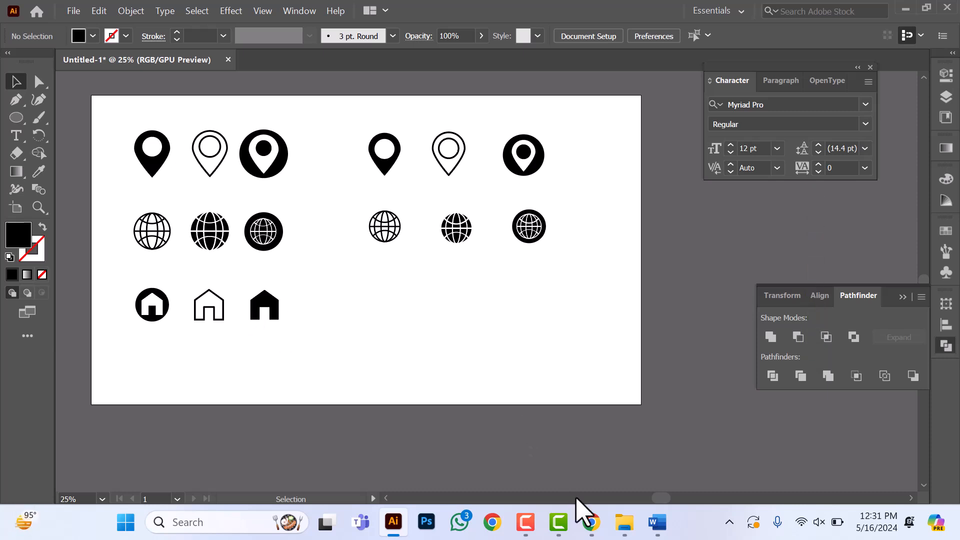
Step: Switch to Chrome and bring up the Flaticon search results for location icons
mouse_move(589, 520)
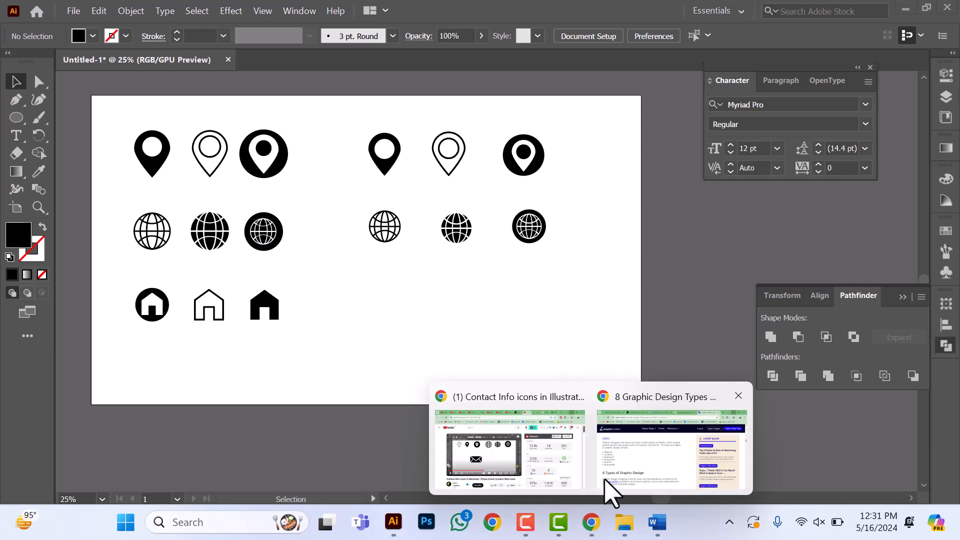
click(607, 492)
scroll(254, 150, up, 2)
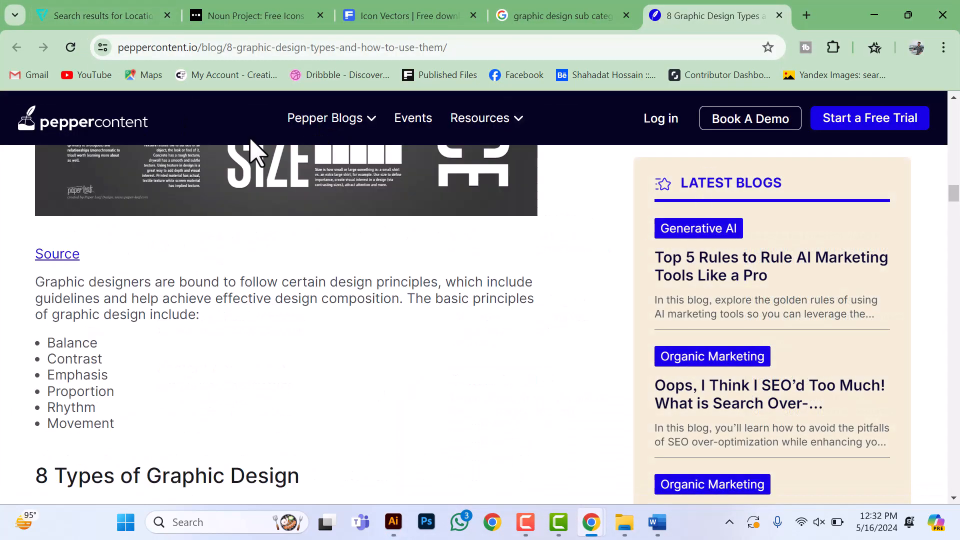
scroll(255, 150, up, 3)
click(65, 15)
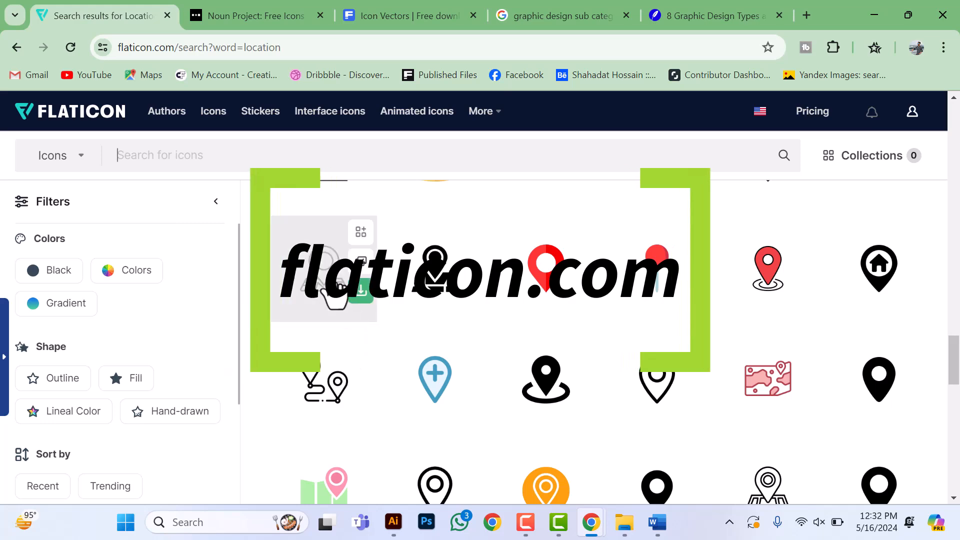
Step: Look through the location icon results on Flaticon, comparing the outlined, filled and circled pin designs
scroll(339, 330, up, 10)
scroll(300, 340, up, 6)
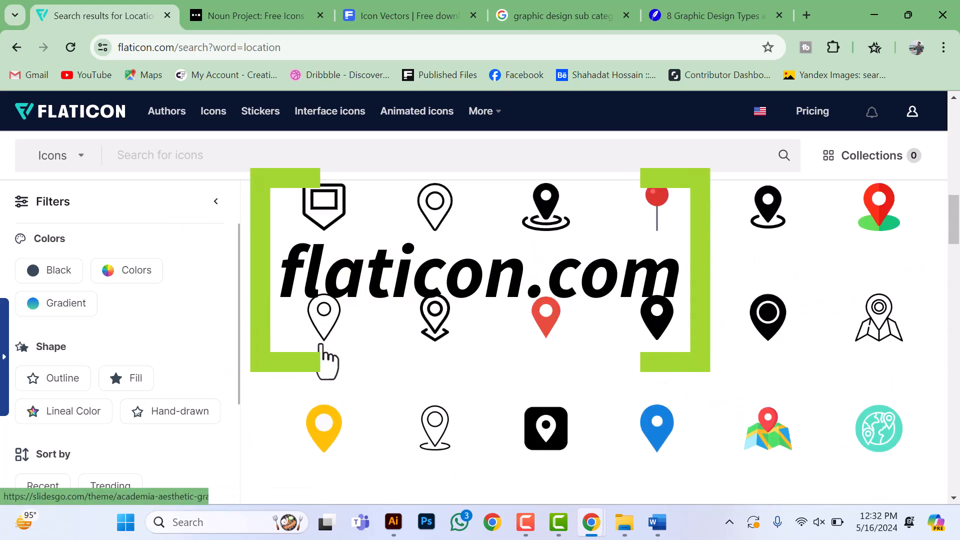
scroll(327, 361, up, 1)
scroll(334, 345, down, 5)
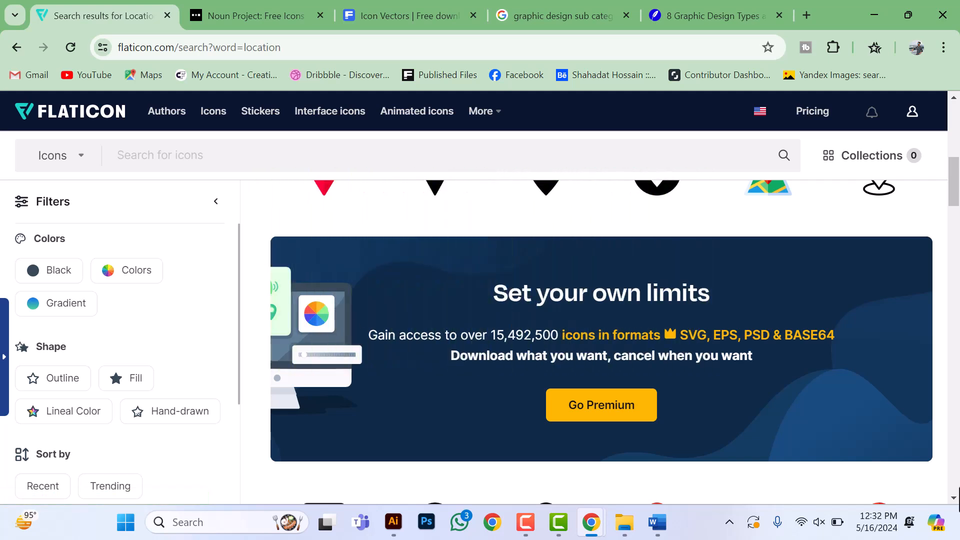
scroll(490, 337, up, 8)
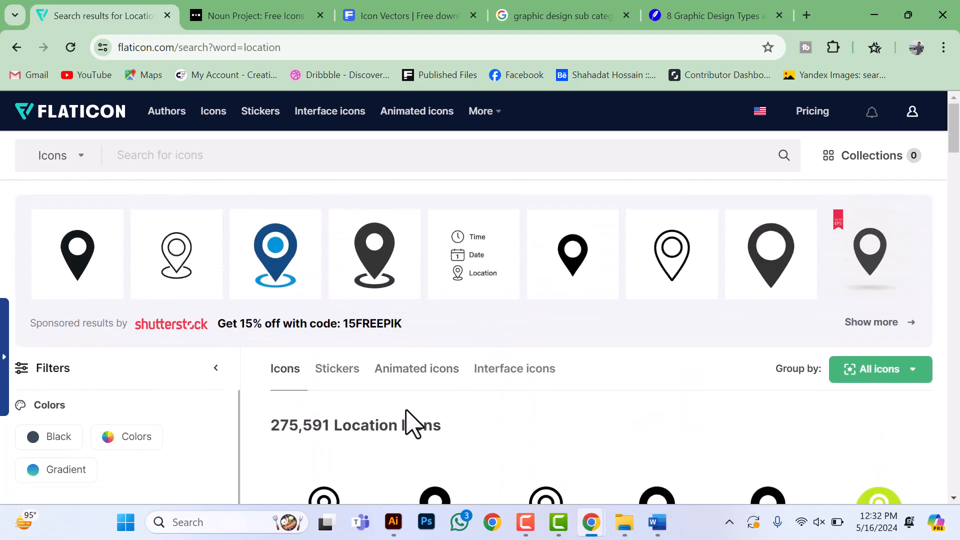
scroll(354, 358, down, 4)
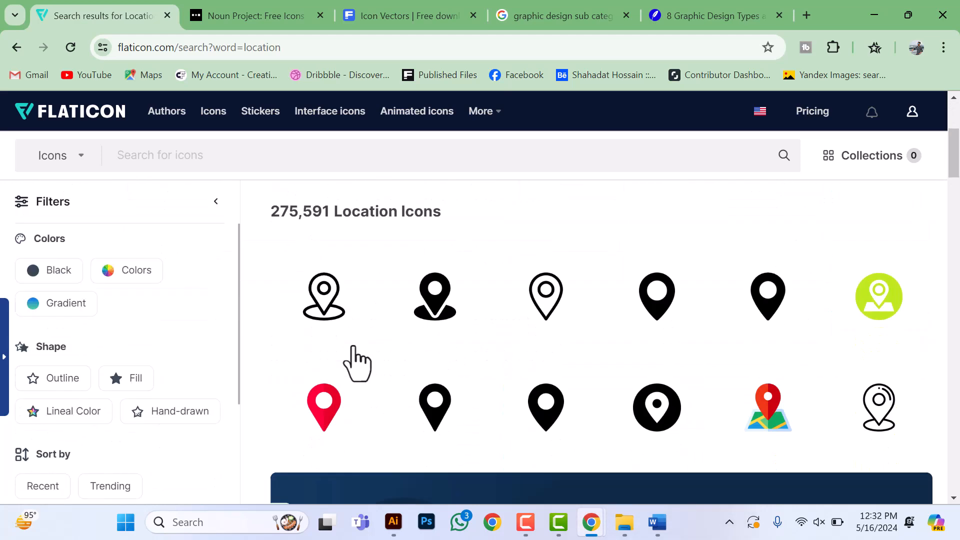
scroll(325, 395, up, 4)
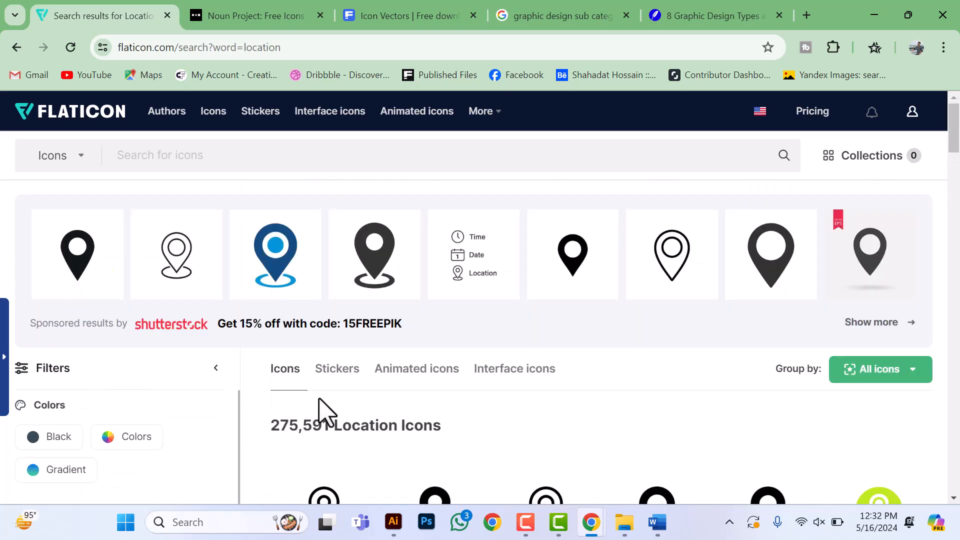
scroll(324, 412, down, 3)
scroll(311, 414, down, 12)
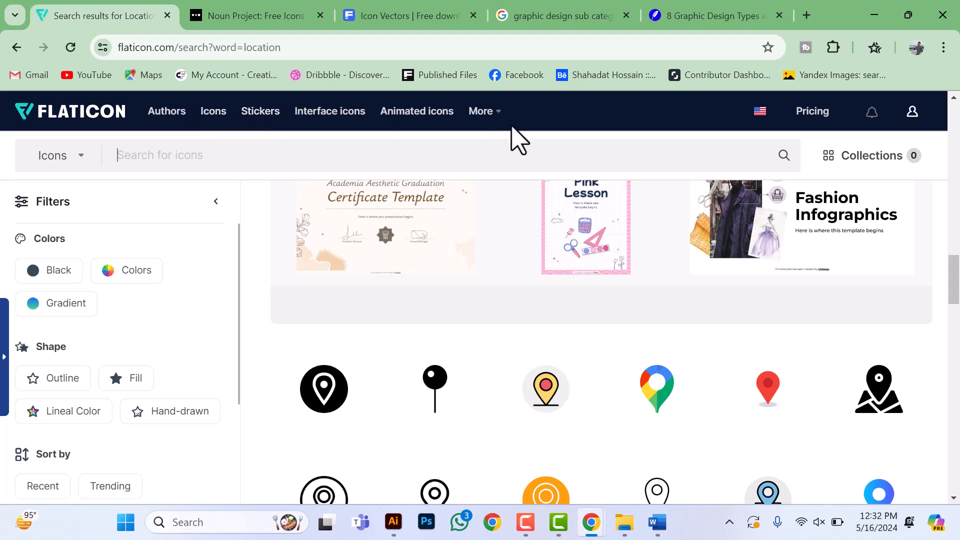
scroll(111, 325, down, 3)
scroll(515, 411, down, 7)
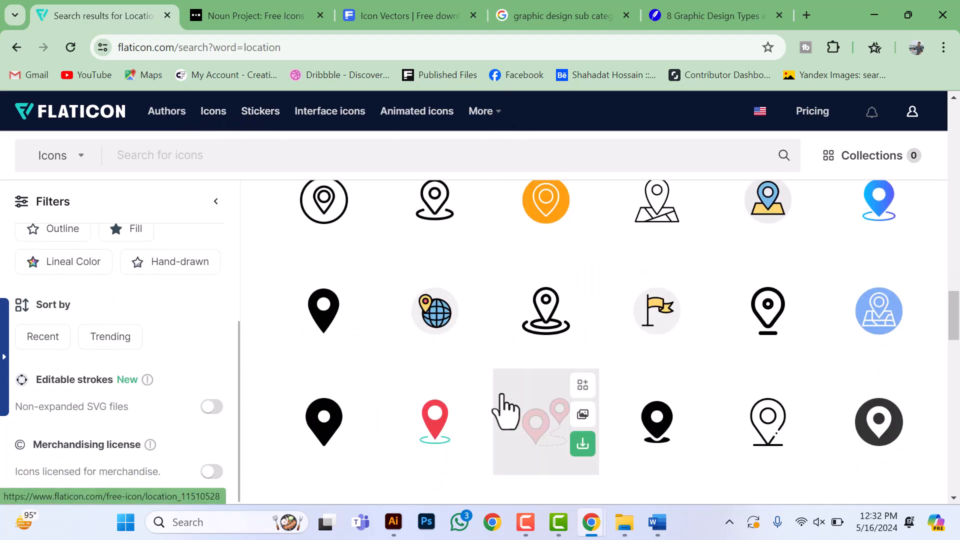
scroll(499, 407, down, 5)
scroll(495, 404, up, 5)
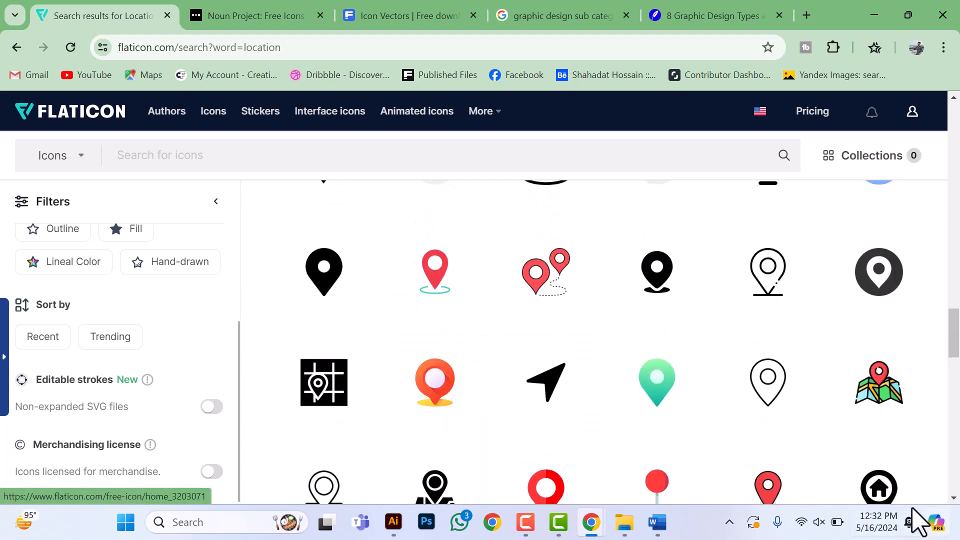
scroll(515, 315, up, 5)
scroll(515, 315, up, 10)
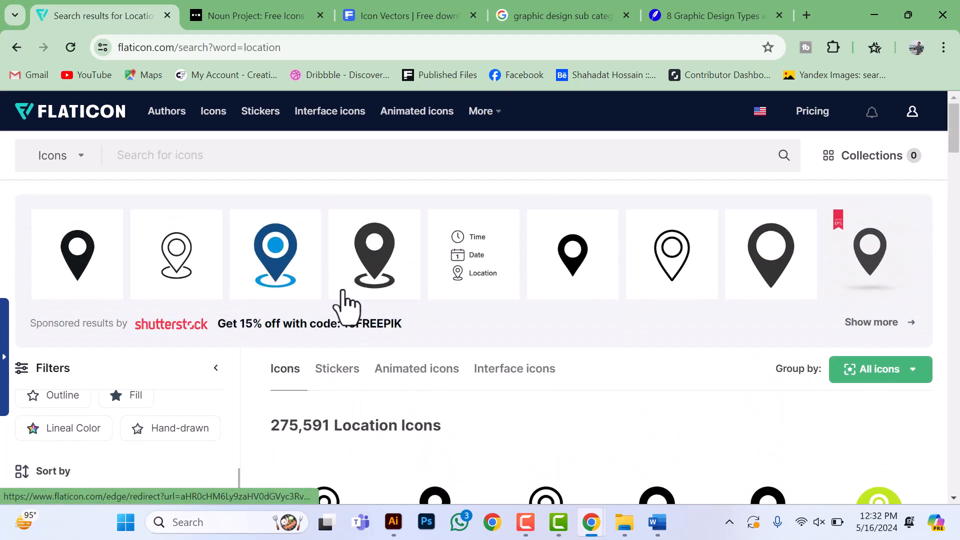
scroll(531, 343, down, 8)
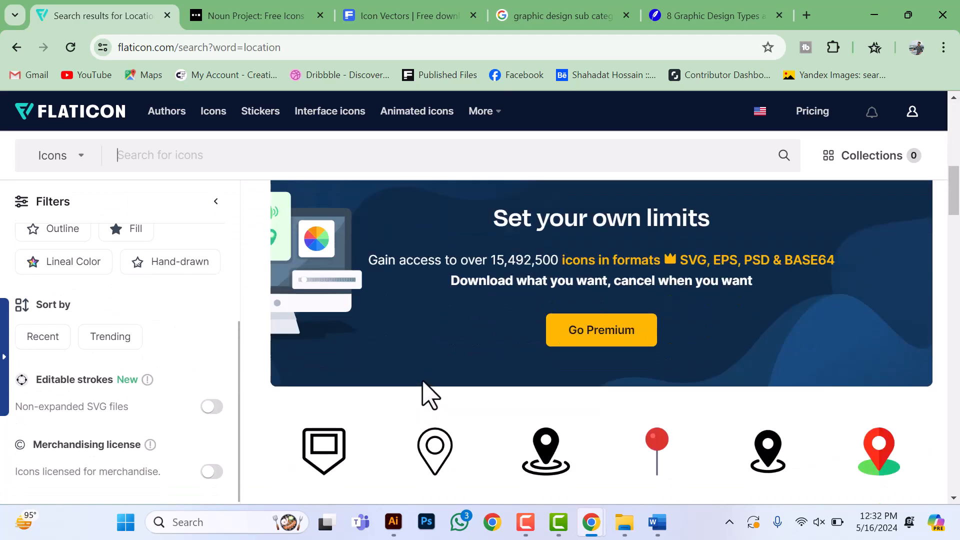
scroll(443, 413, up, 5)
Step: Show the Noun Project home page and look through its sample icons and featured icon and photo collections
click(268, 15)
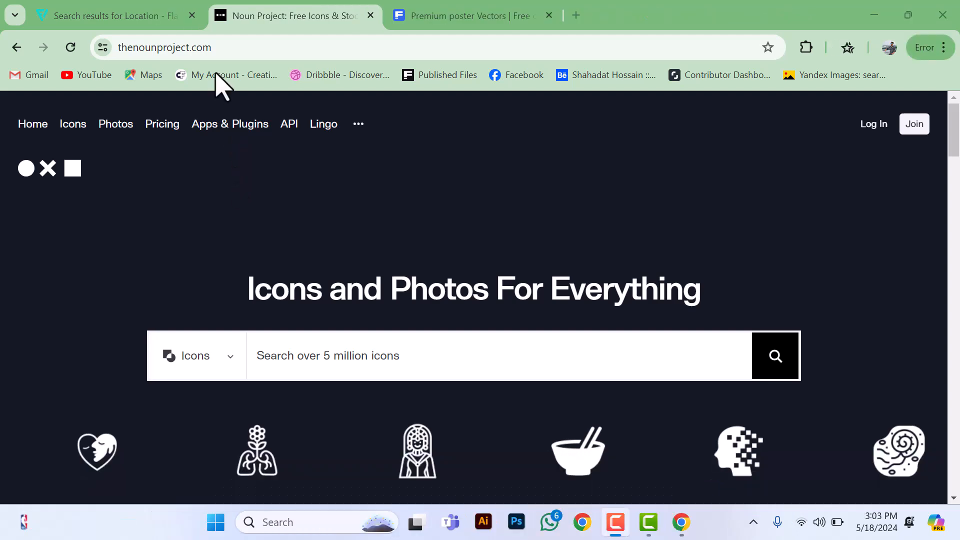
scroll(856, 252, down, 5)
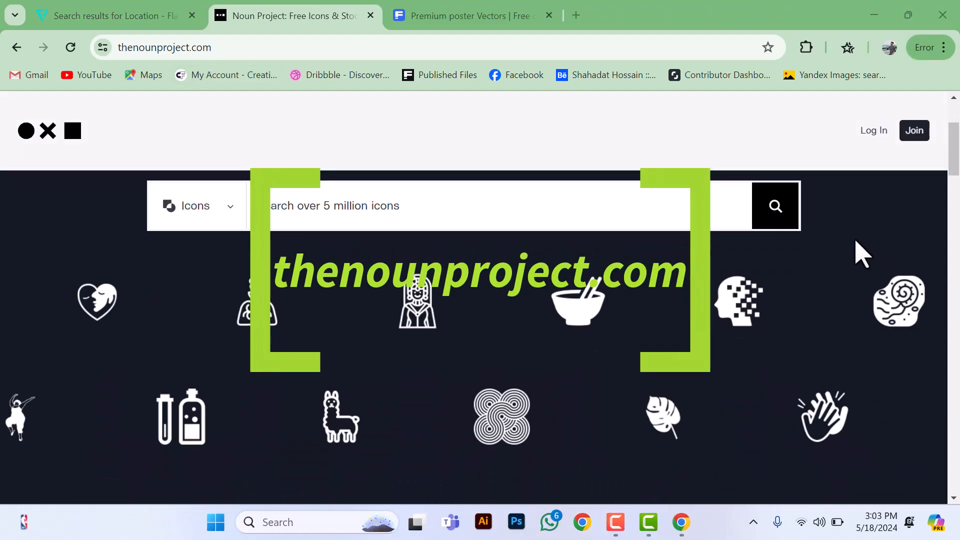
scroll(856, 258, down, 6)
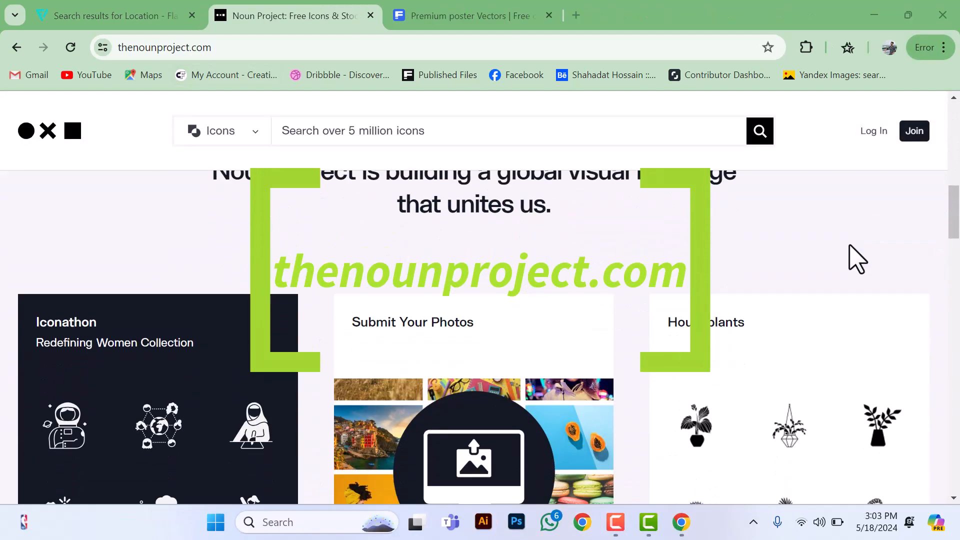
scroll(853, 264, down, 4)
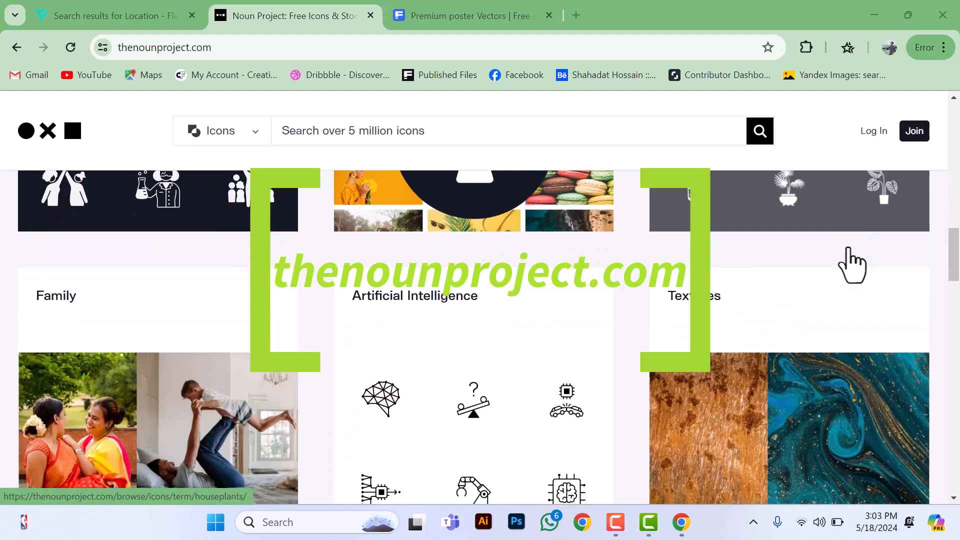
scroll(852, 263, down, 5)
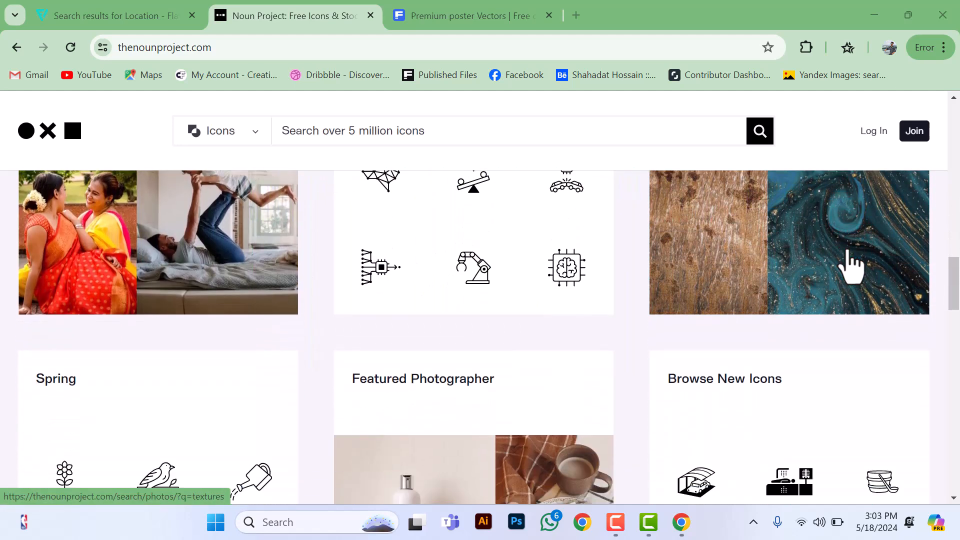
scroll(852, 266, down, 8)
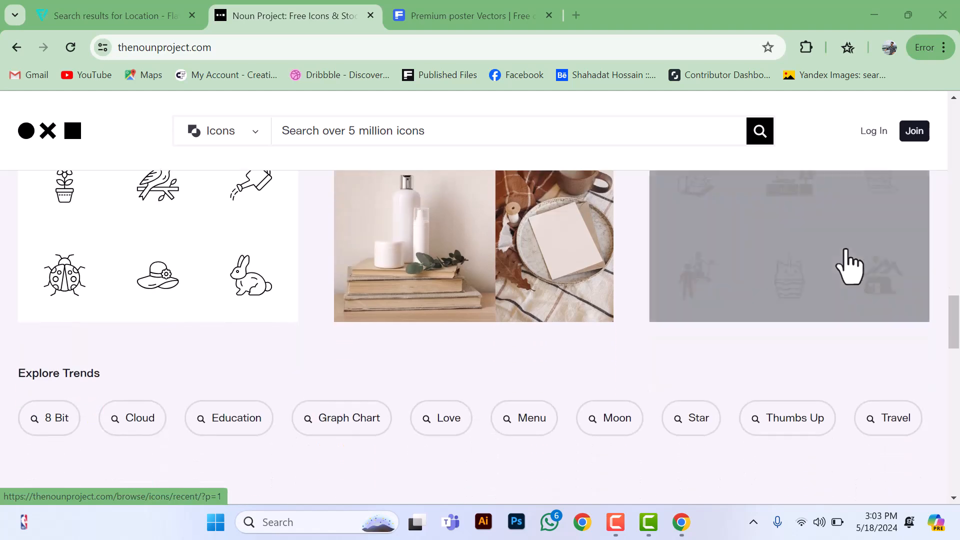
scroll(851, 264, down, 7)
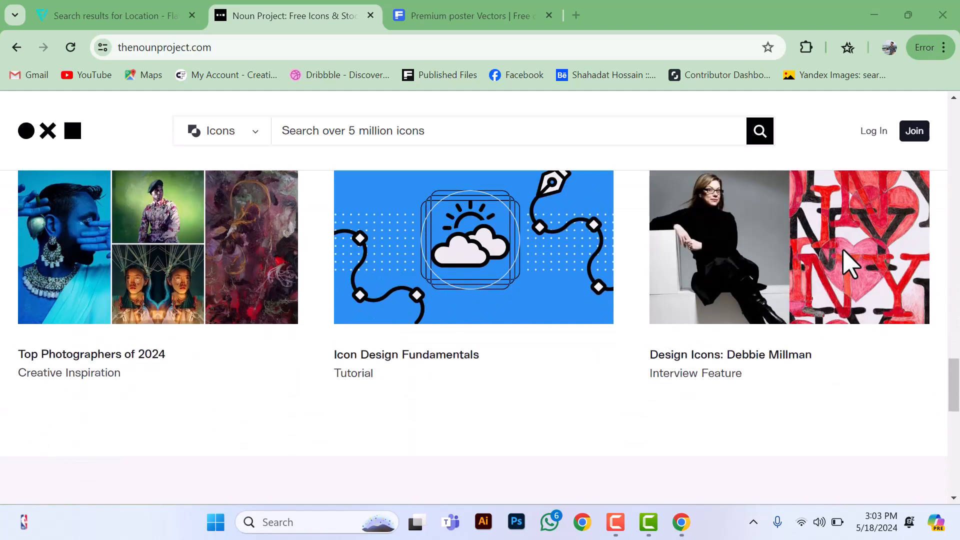
scroll(850, 263, down, 5)
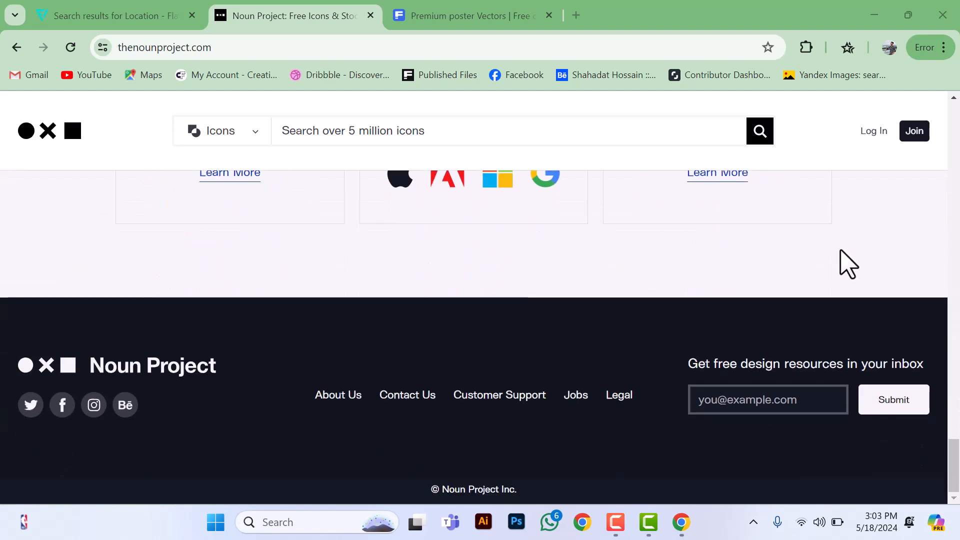
scroll(849, 263, up, 8)
scroll(849, 263, up, 10)
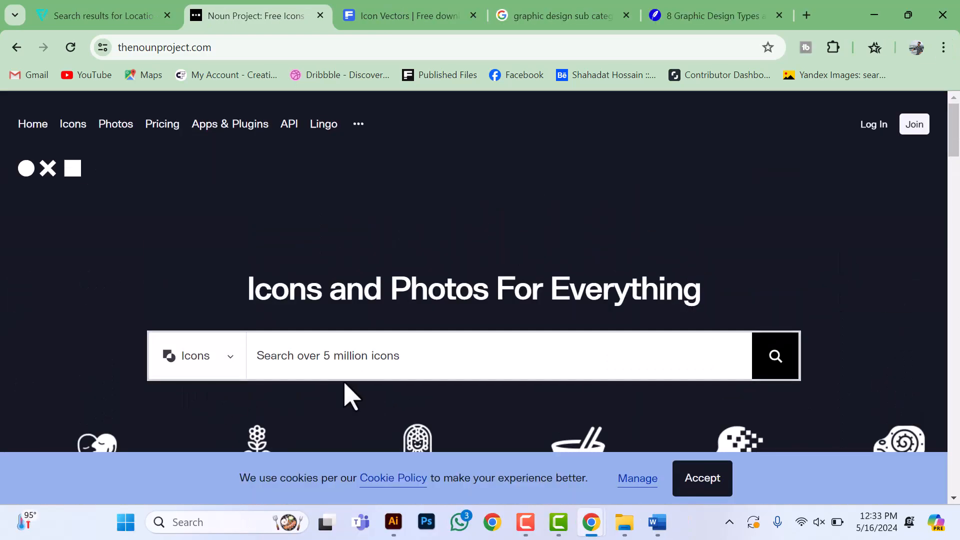
scroll(417, 344, down, 1)
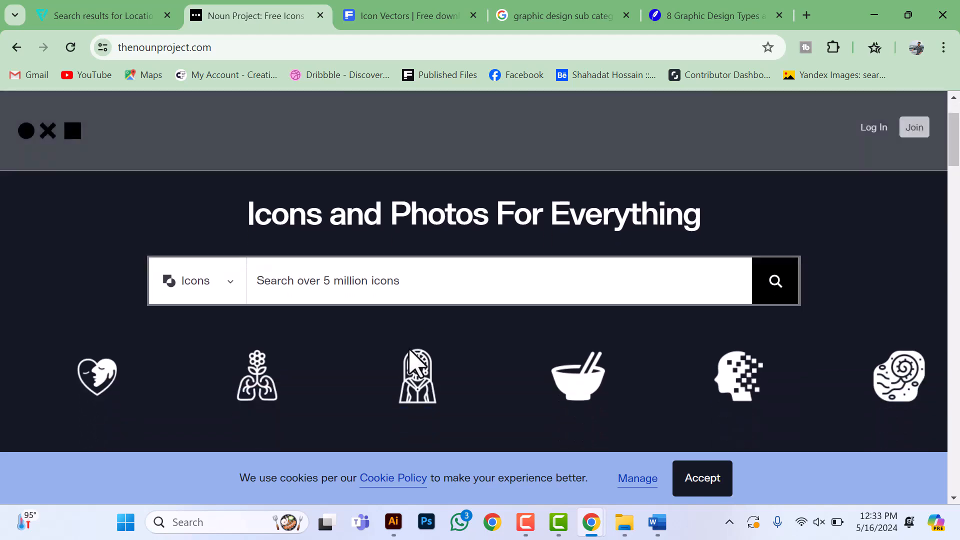
scroll(403, 363, up, 1)
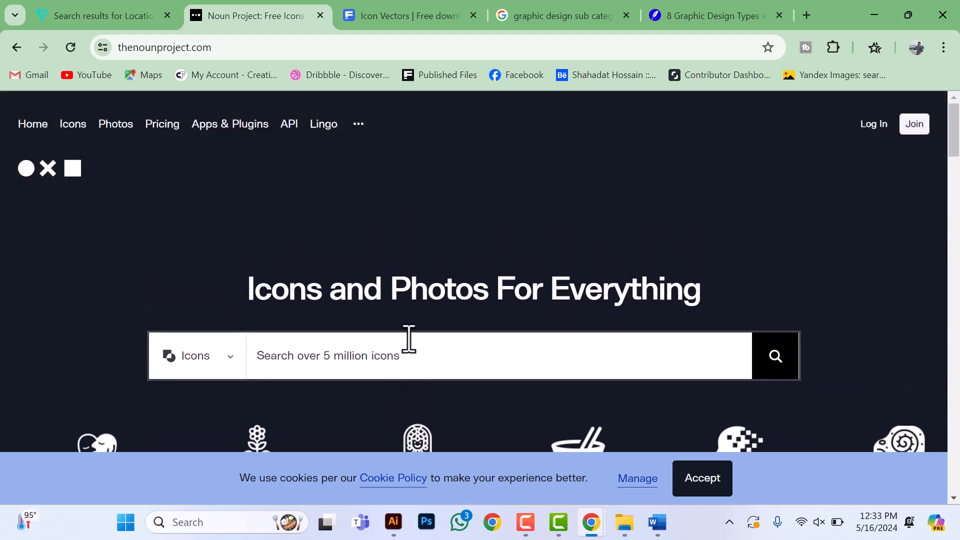
scroll(409, 345, down, 3)
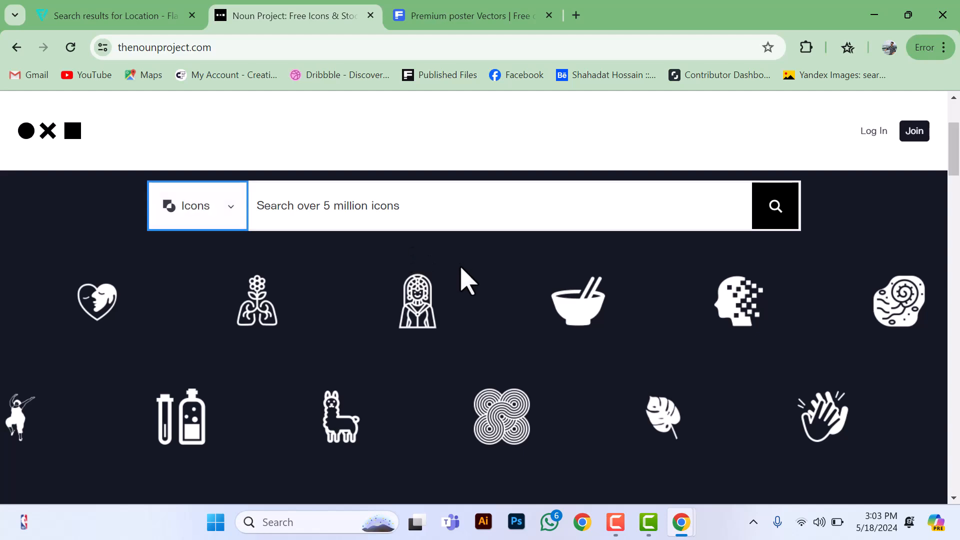
scroll(418, 321, down, 3)
scroll(420, 320, up, 2)
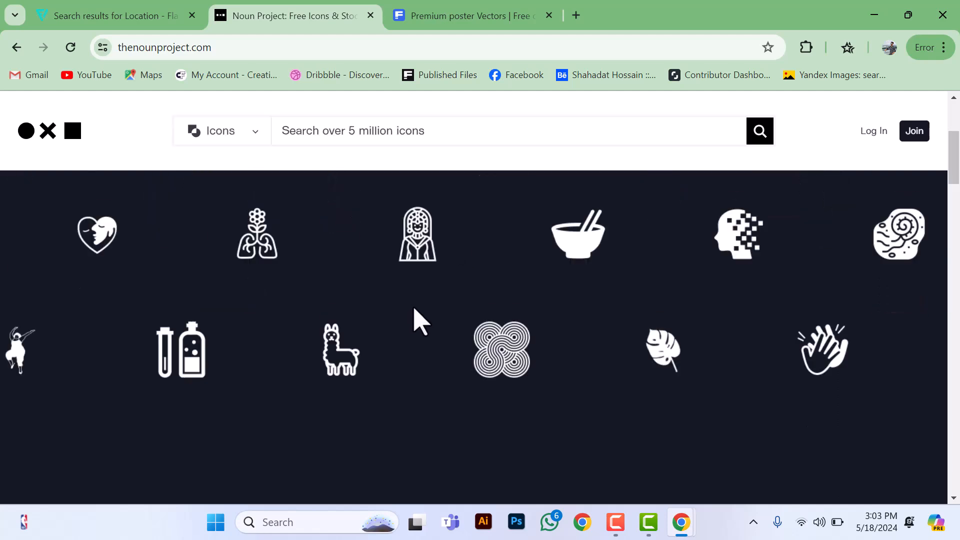
scroll(435, 321, up, 2)
scroll(452, 322, down, 3)
scroll(455, 321, up, 1)
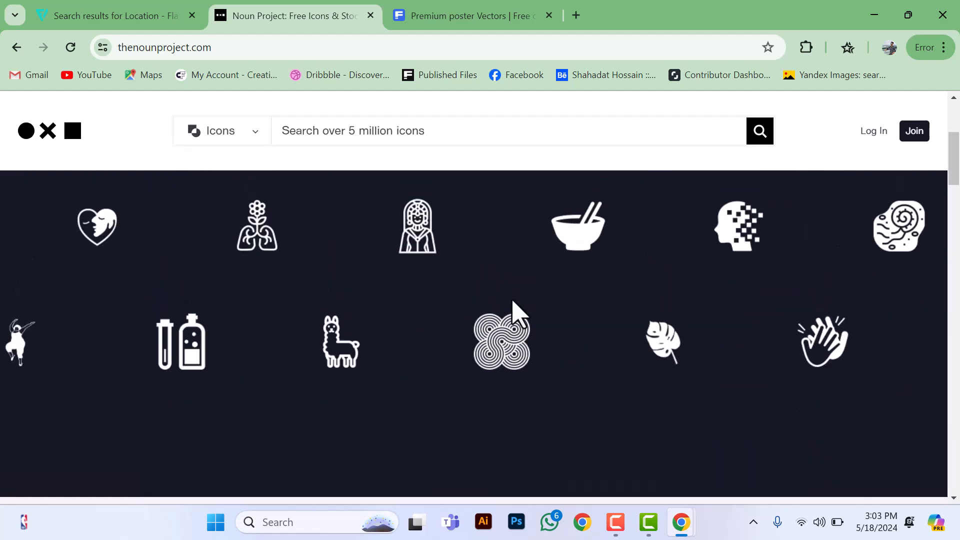
scroll(402, 321, down, 3)
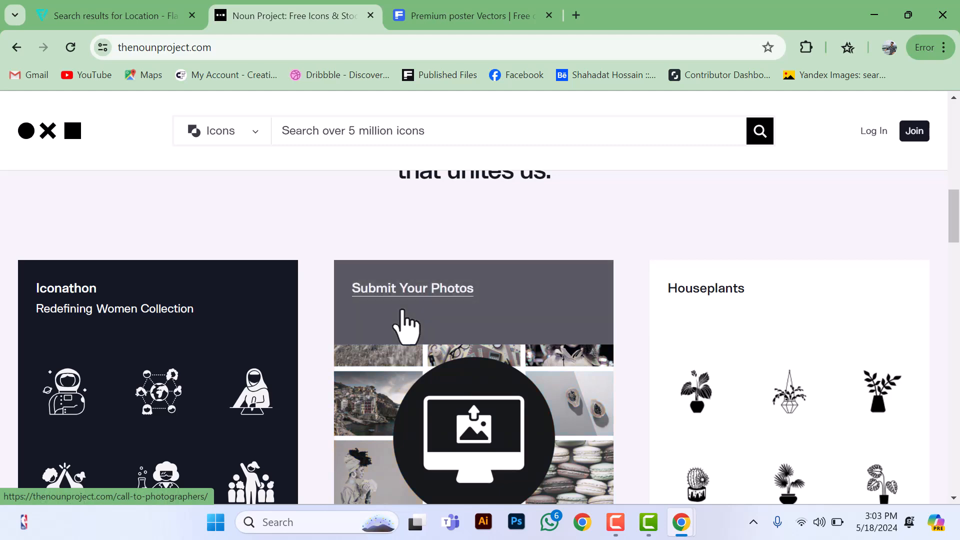
scroll(407, 324, down, 4)
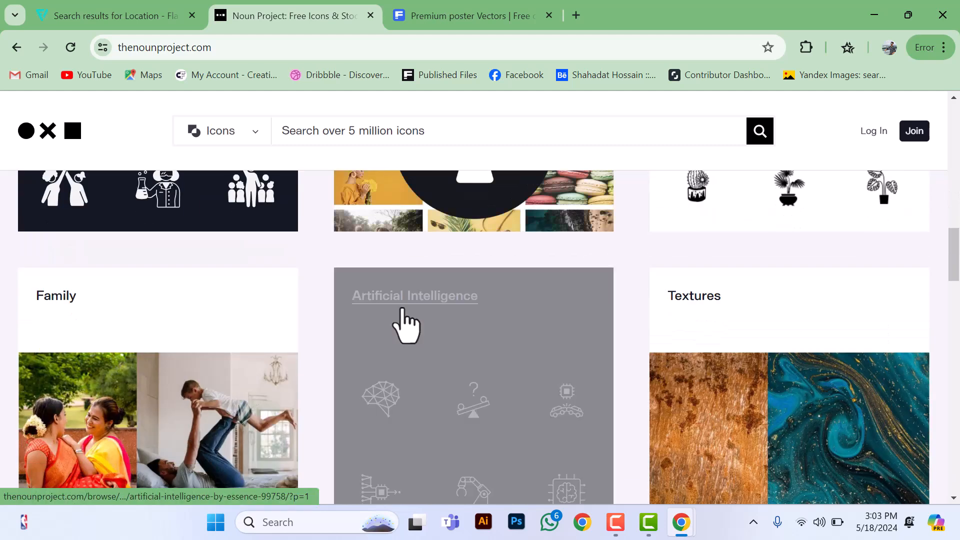
Step: Open the Artificial Intelligence icon collection from the Noun Project home page and look through its icons
click(406, 321)
scroll(638, 300, down, 7)
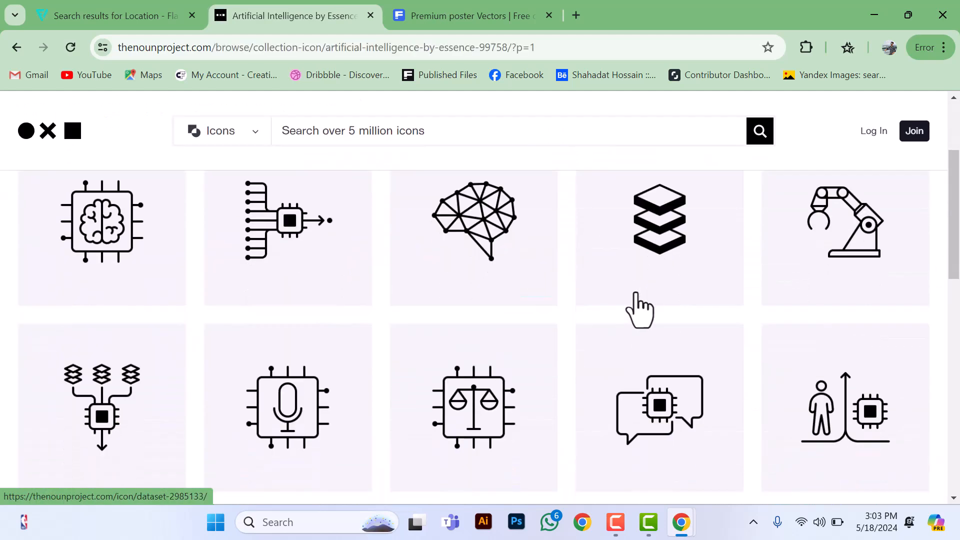
scroll(639, 305, down, 9)
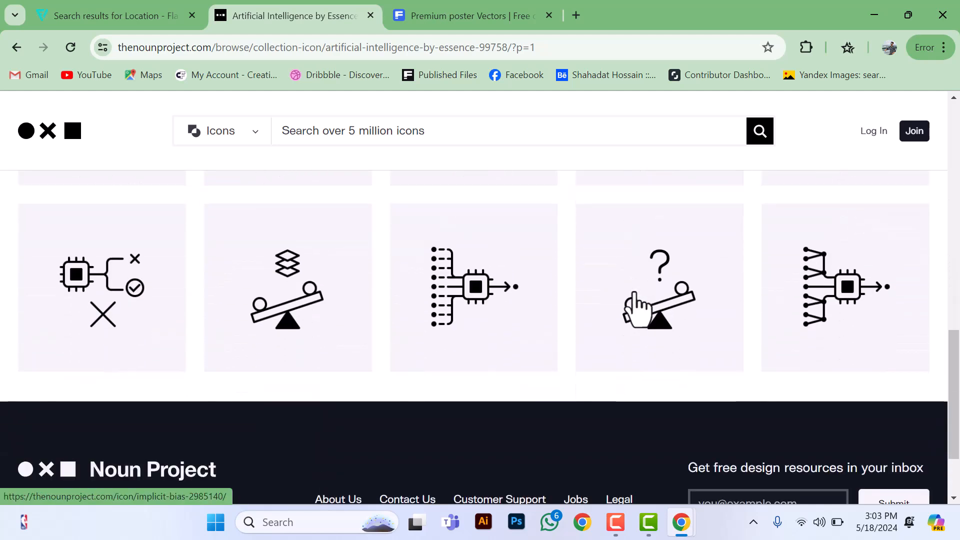
scroll(637, 306, up, 6)
scroll(634, 294, up, 8)
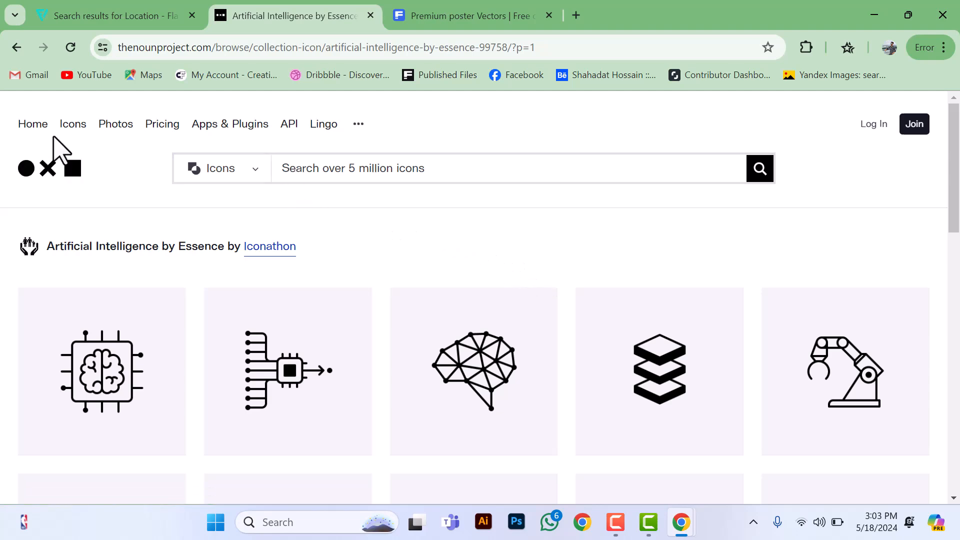
Step: Open the Noun Project's Icons page and look through its introduction to the icon library
click(74, 129)
scroll(332, 205, down, 5)
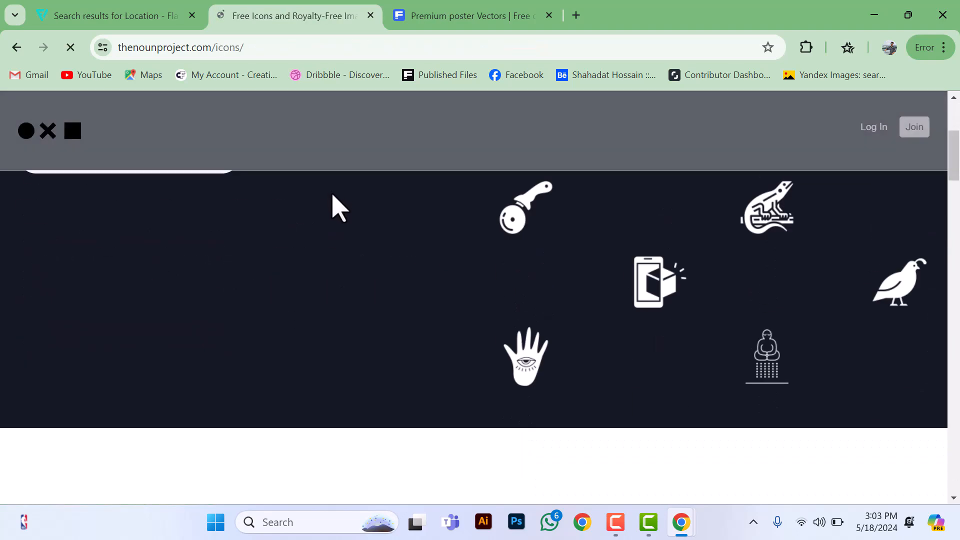
scroll(331, 205, down, 8)
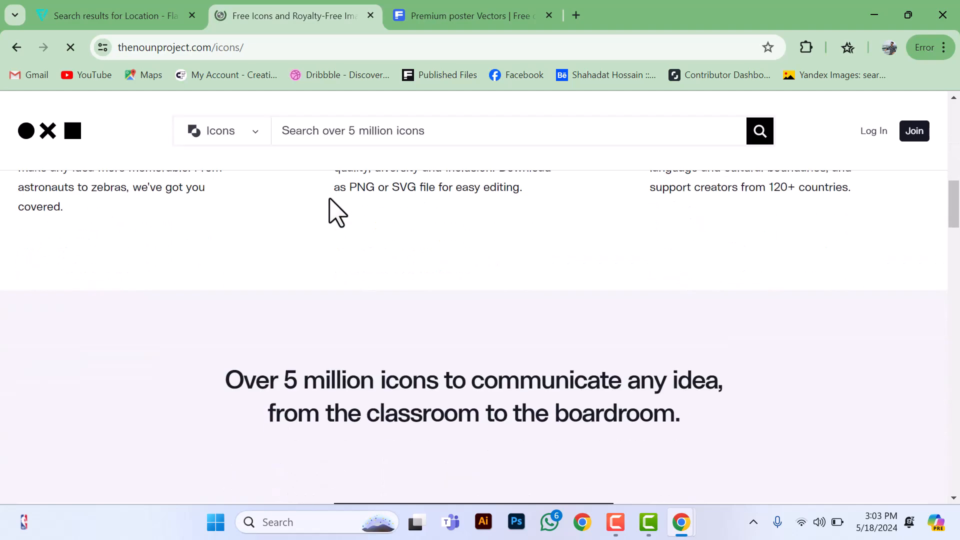
scroll(330, 207, up, 3)
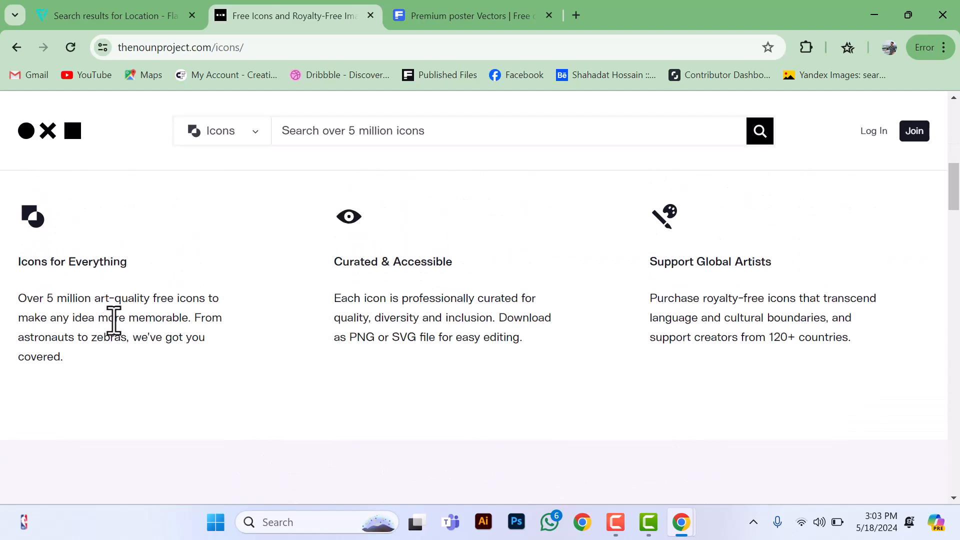
scroll(229, 316, up, 8)
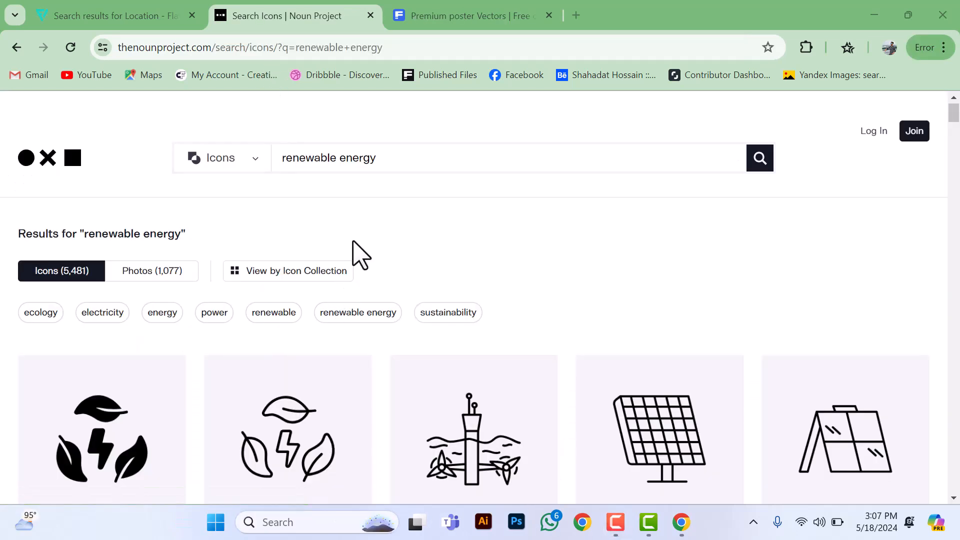
Step: Look through the Noun Project results for "renewable energy", comparing the outlined and filled solar, wind and recycling-energy icons
scroll(353, 242, down, 4)
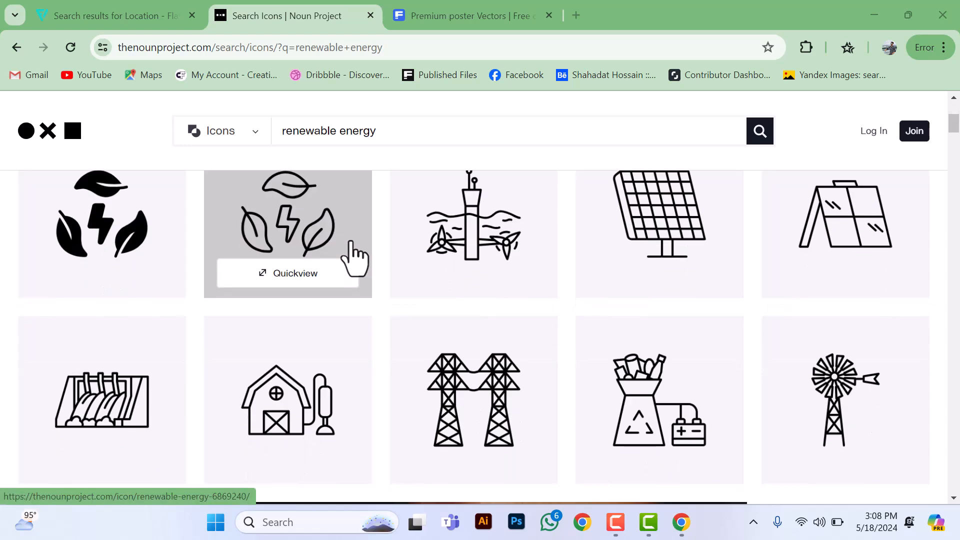
scroll(355, 258, down, 5)
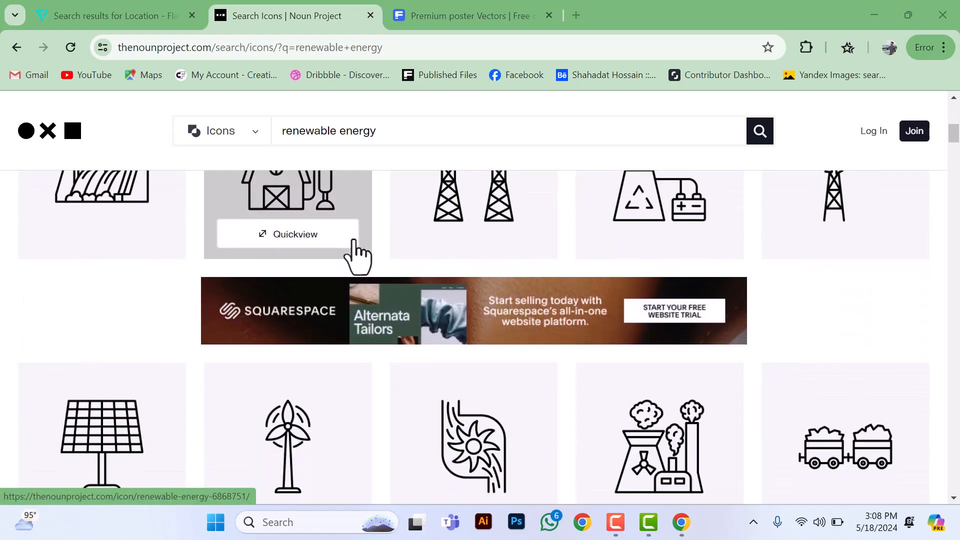
scroll(356, 257, down, 3)
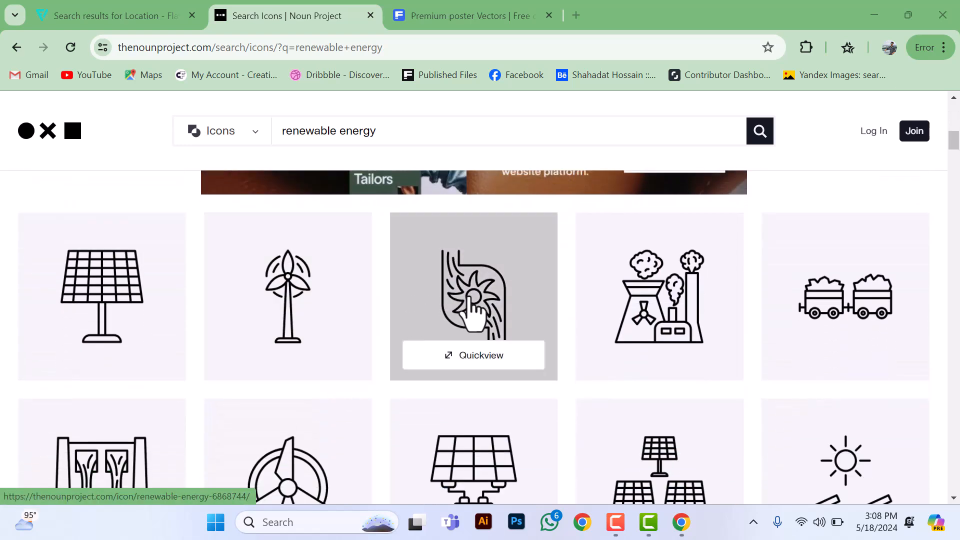
scroll(819, 334, down, 2)
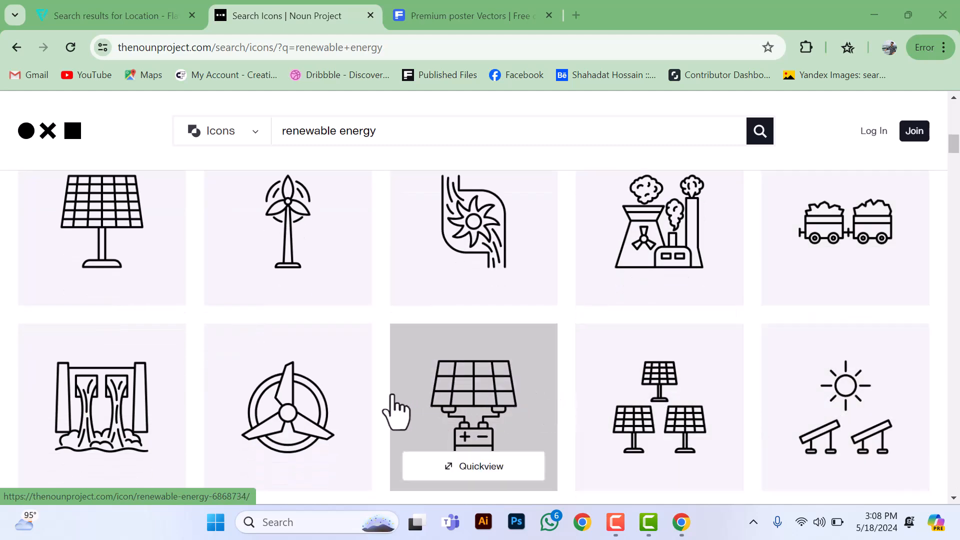
scroll(263, 425, down, 4)
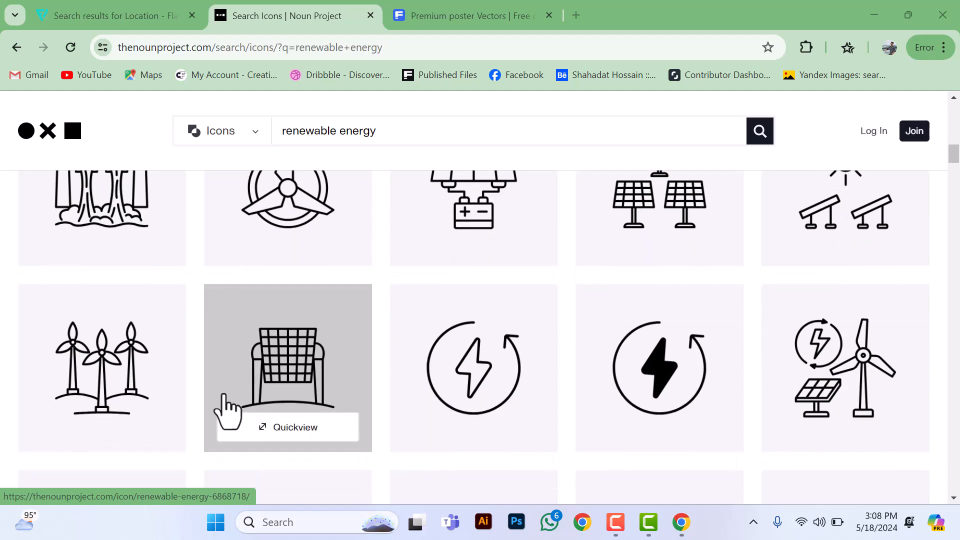
scroll(223, 395, down, 5)
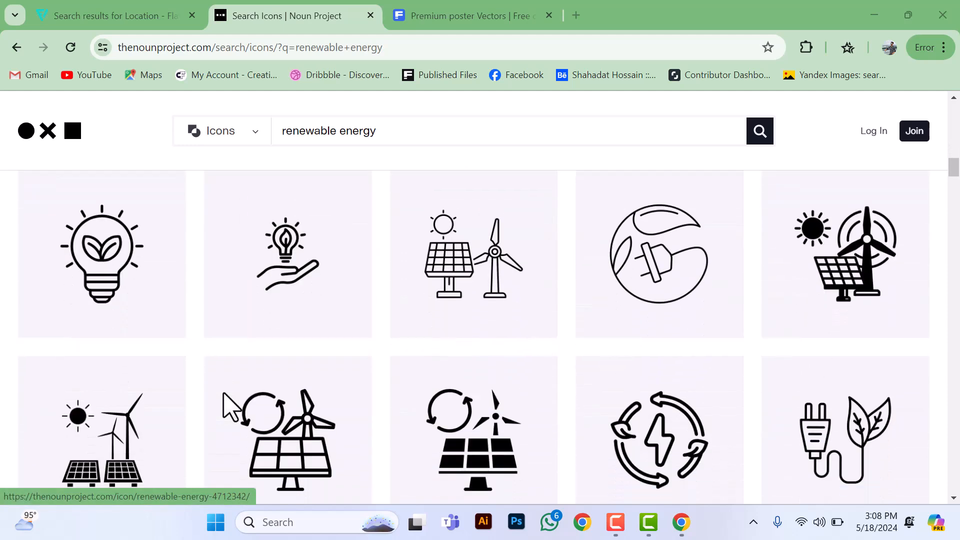
scroll(224, 395, down, 8)
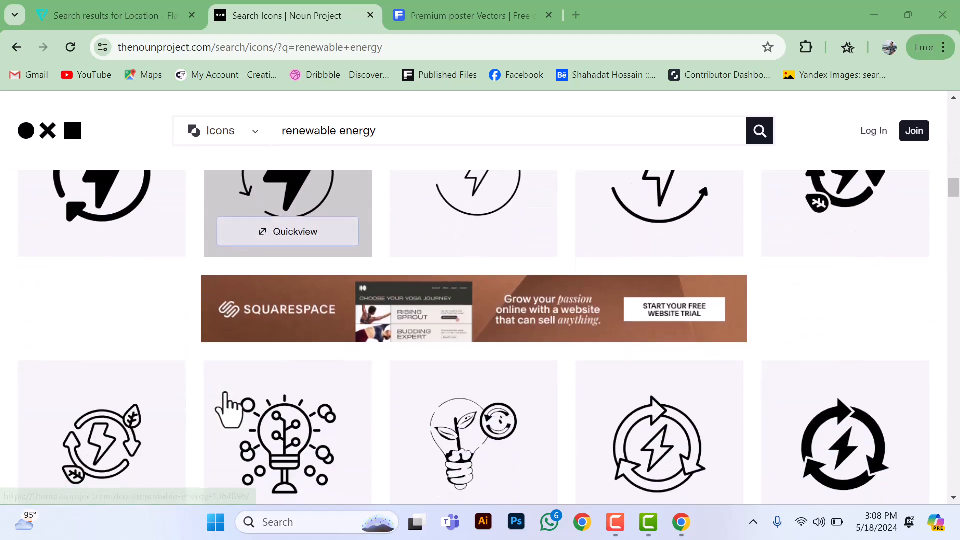
scroll(229, 410, down, 10)
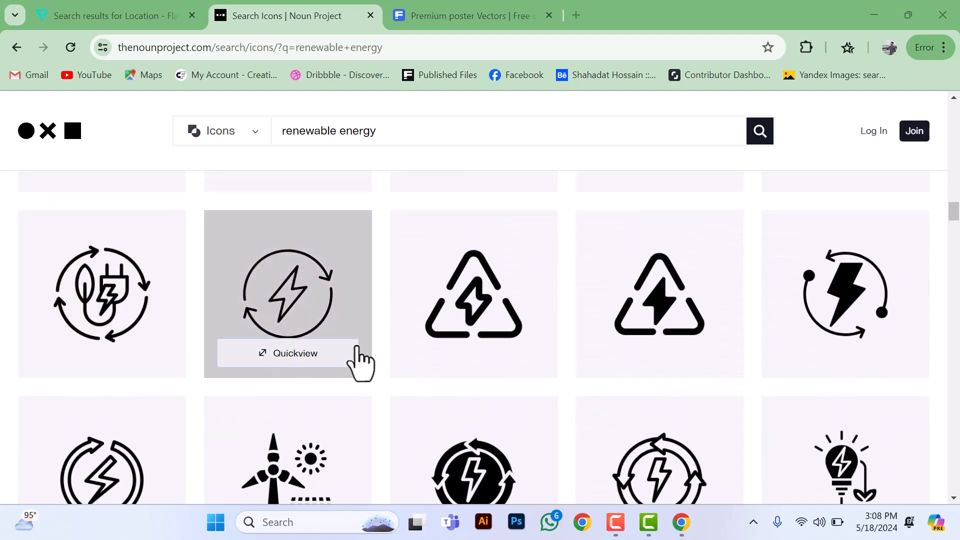
scroll(853, 381, down, 3)
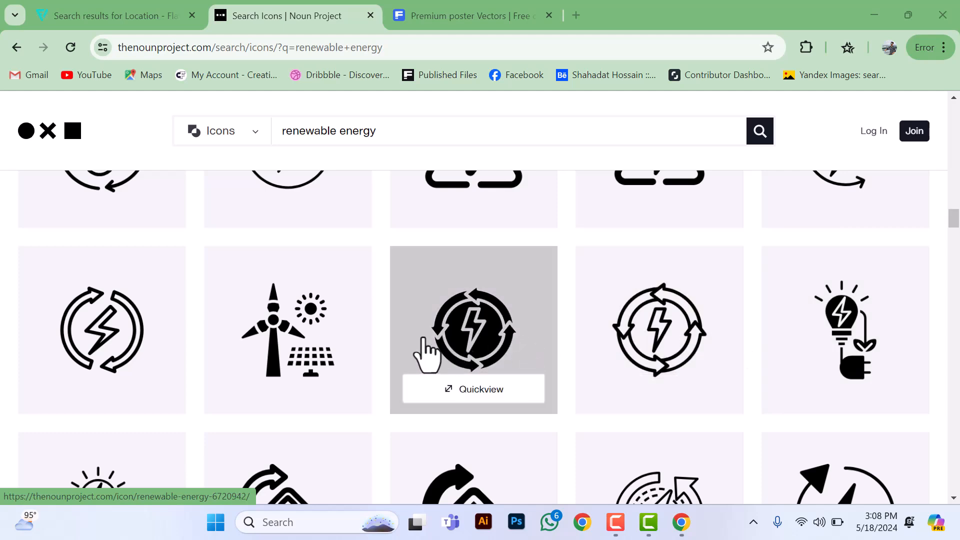
scroll(118, 331, down, 3)
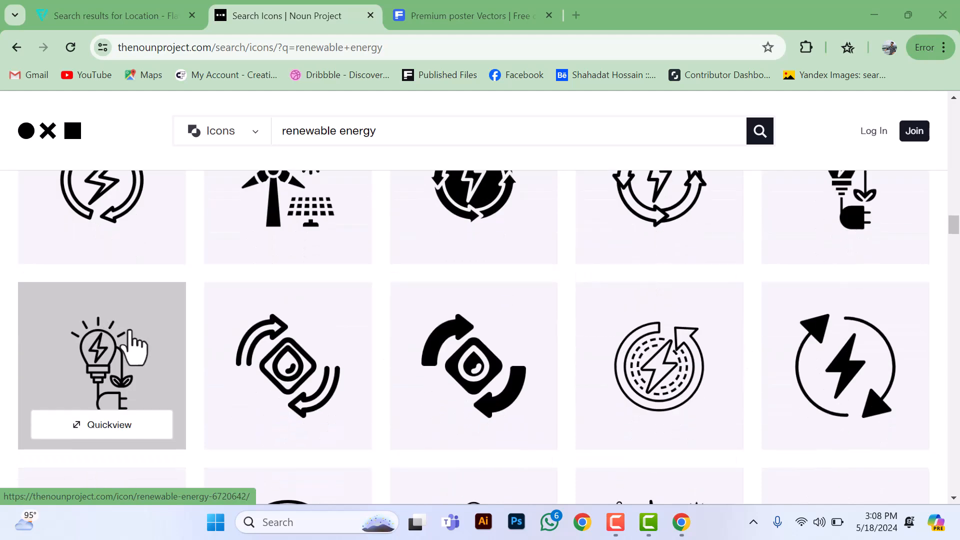
scroll(850, 373, down, 4)
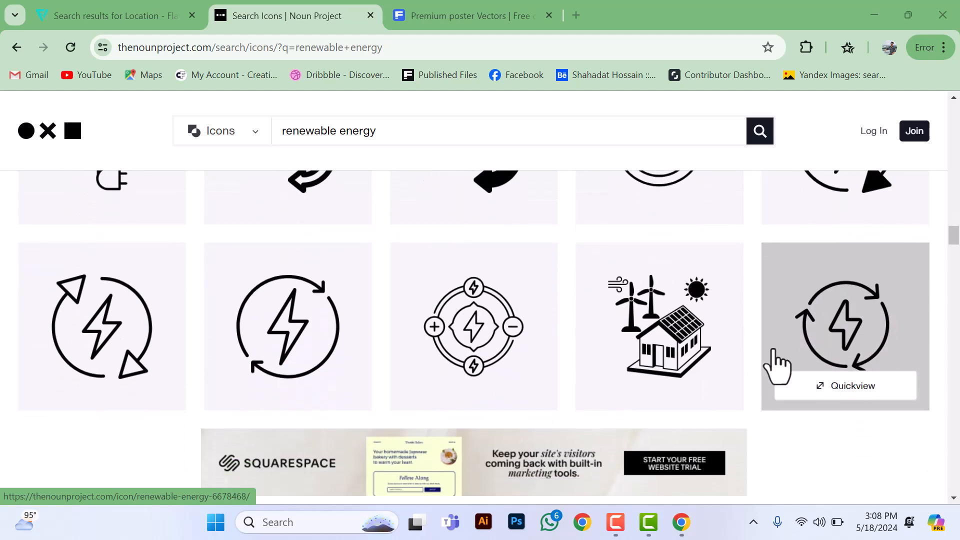
scroll(118, 364, down, 4)
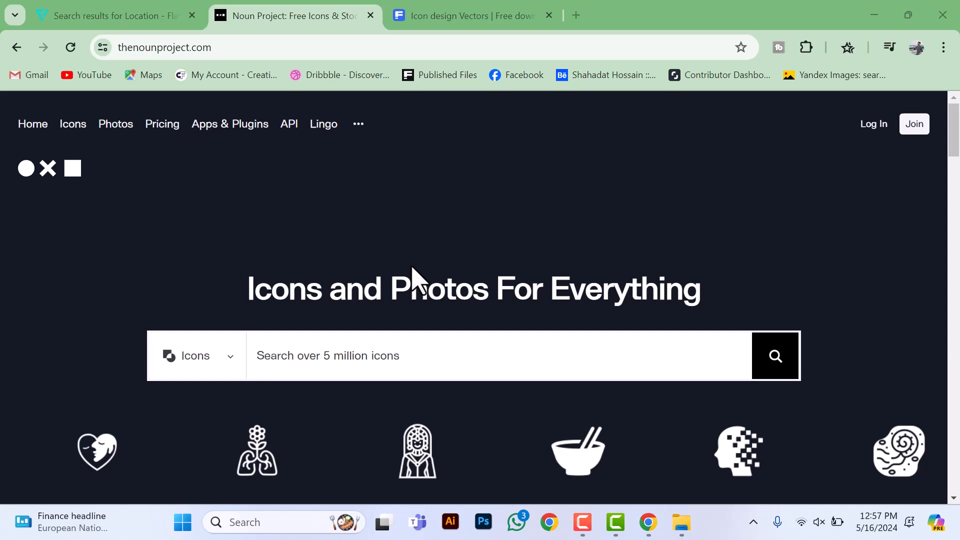
Step: Switch from the Noun Project home page to Freepik's "icon design" vector results and view the site's icon style categories
scroll(415, 277, down, 1)
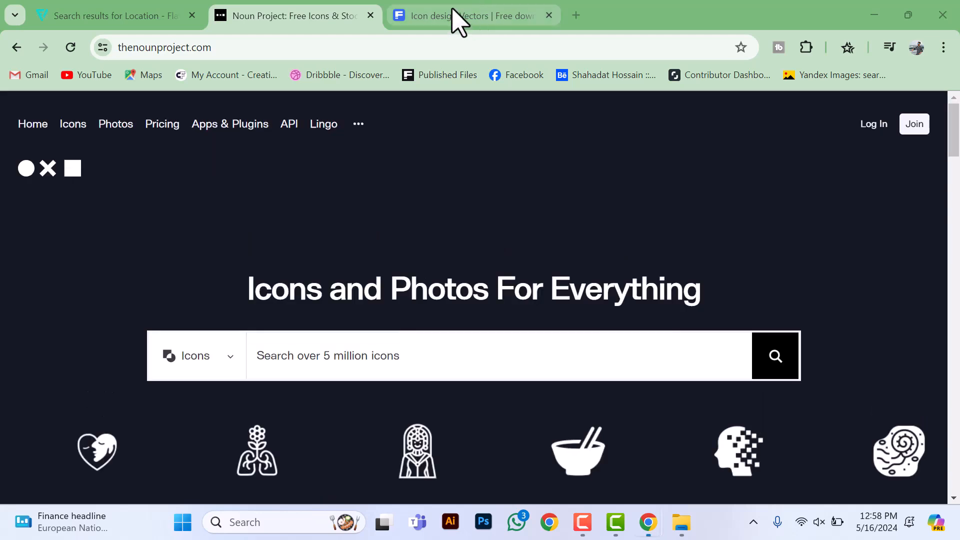
click(454, 16)
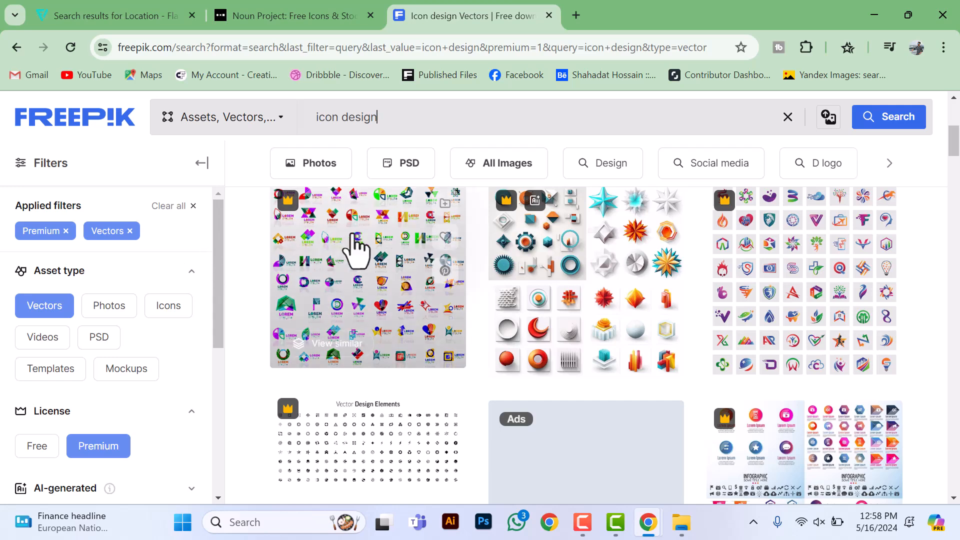
scroll(171, 240, up, 3)
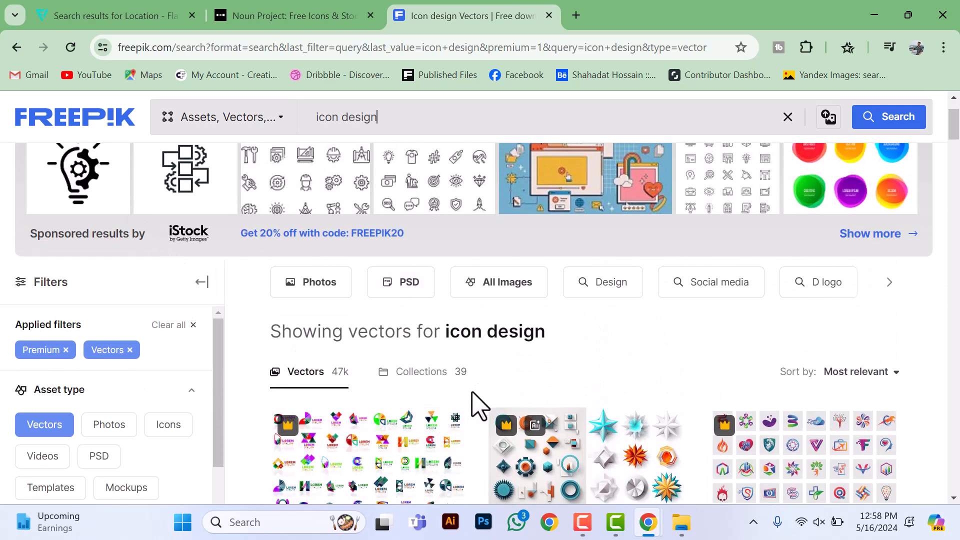
scroll(384, 390, down, 3)
scroll(392, 397, up, 5)
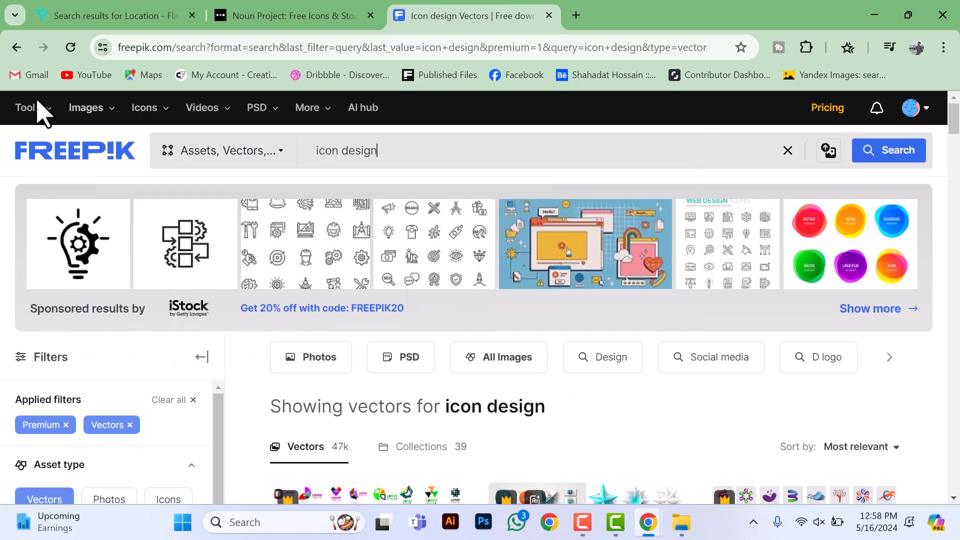
mouse_move(14, 105)
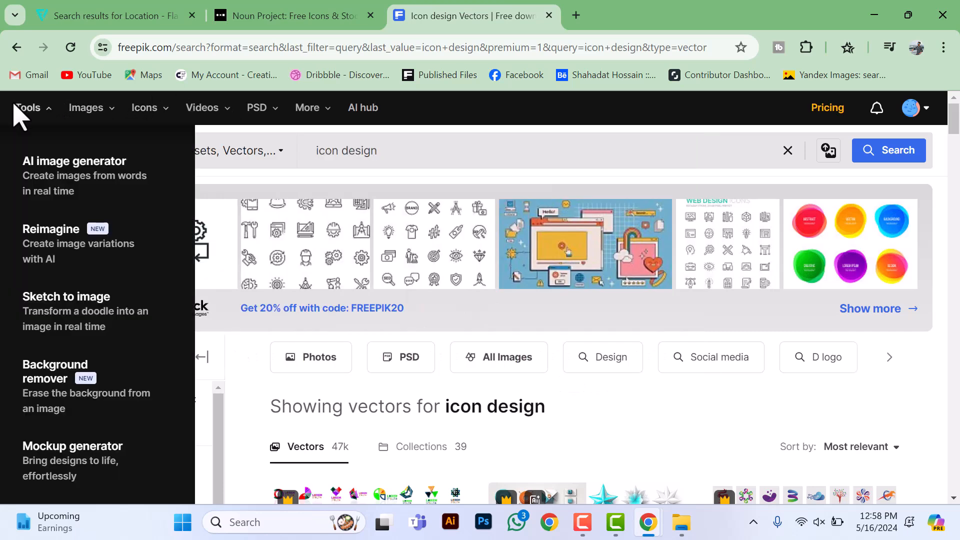
mouse_move(82, 111)
mouse_move(152, 114)
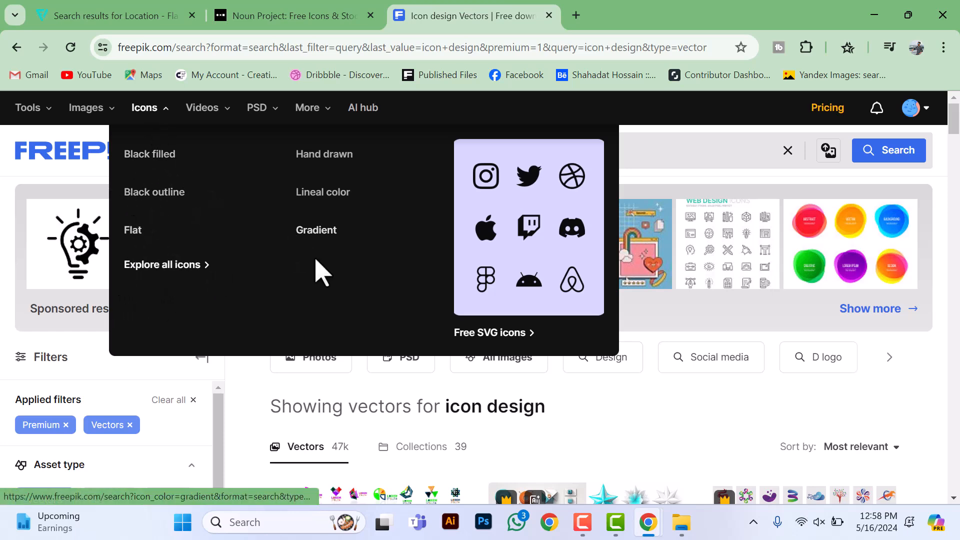
Step: Look through Freepik's premium "icon design" vectors, comparing the logo, social media, app and flat icon sets
scroll(461, 422, down, 6)
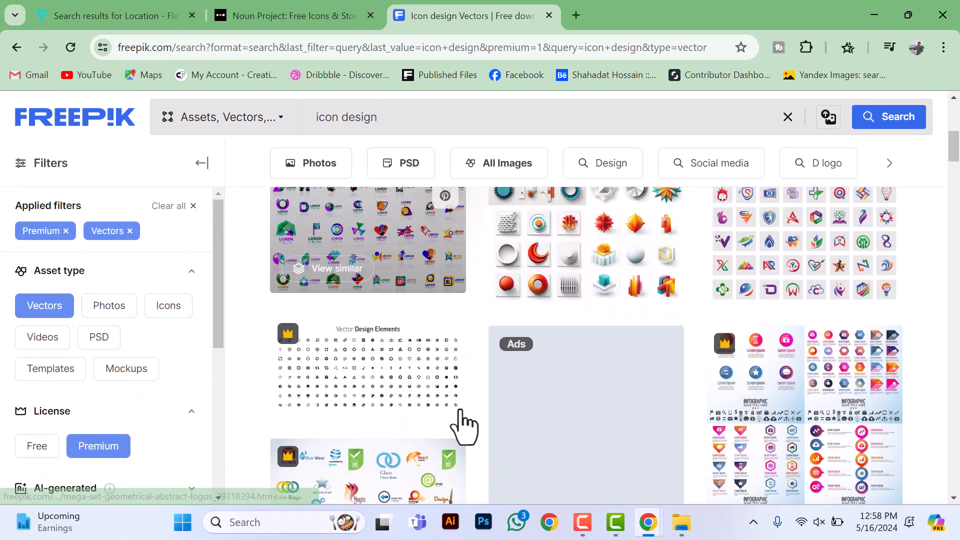
scroll(465, 425, down, 7)
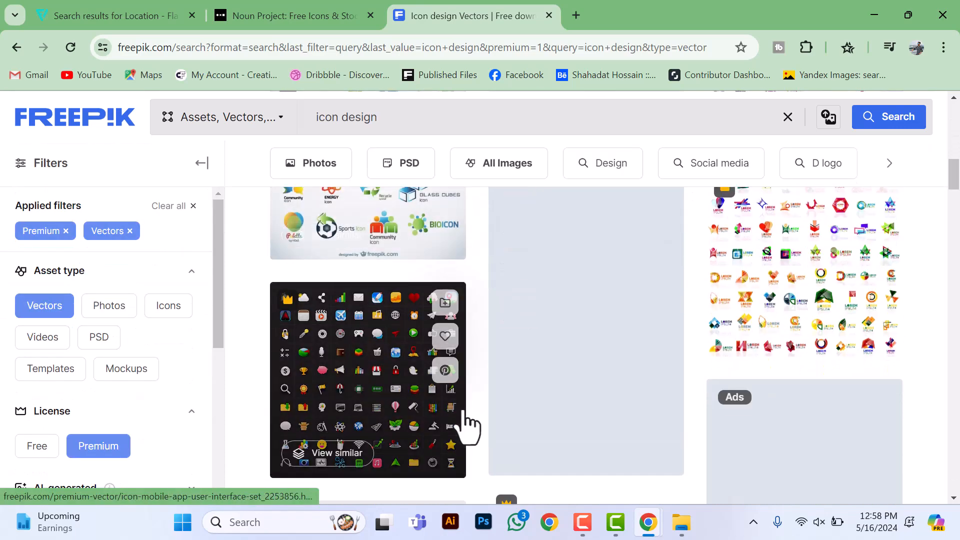
scroll(463, 413, down, 10)
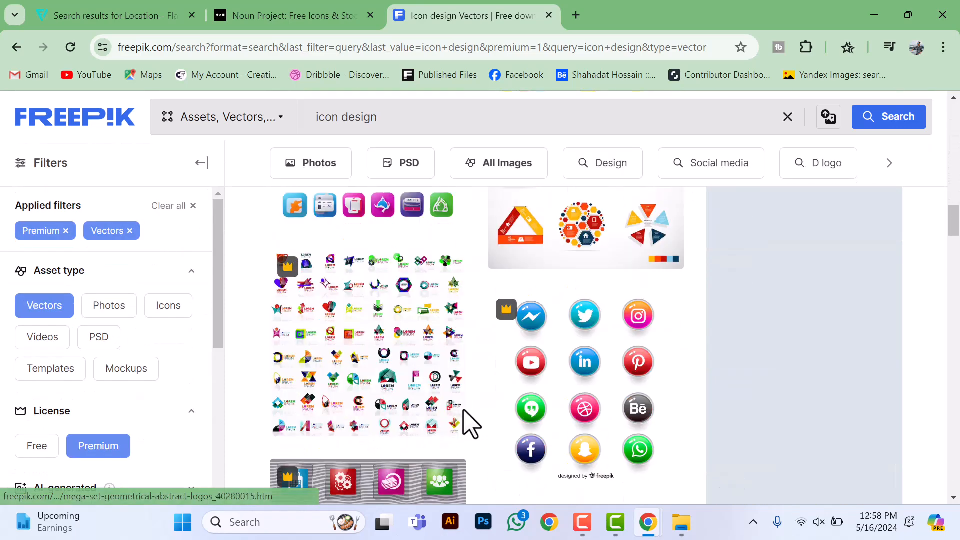
scroll(465, 415, down, 10)
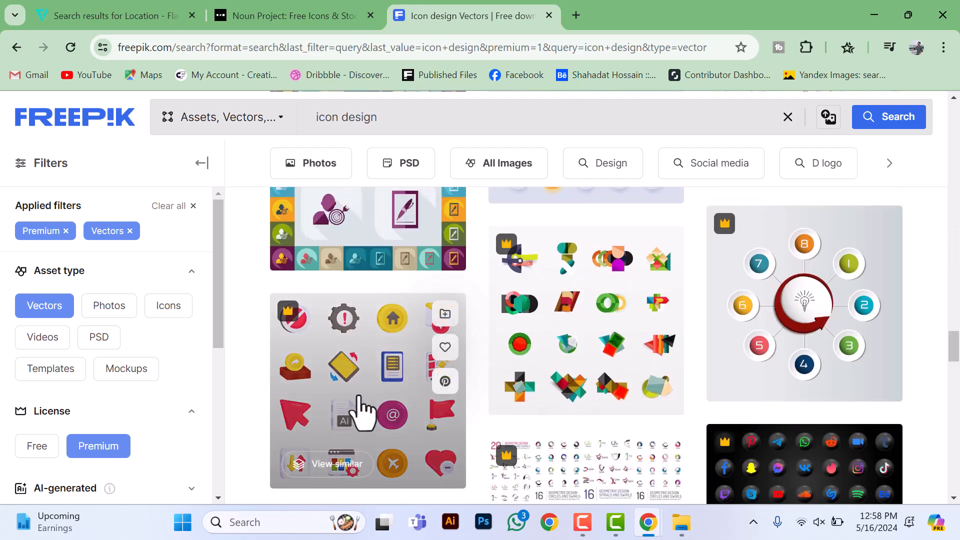
scroll(343, 435, up, 3)
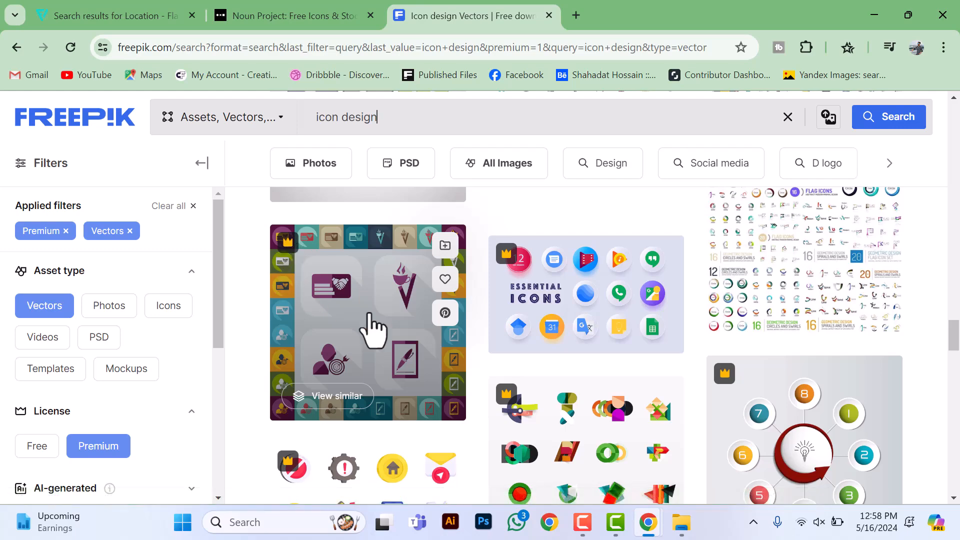
scroll(375, 325, down, 5)
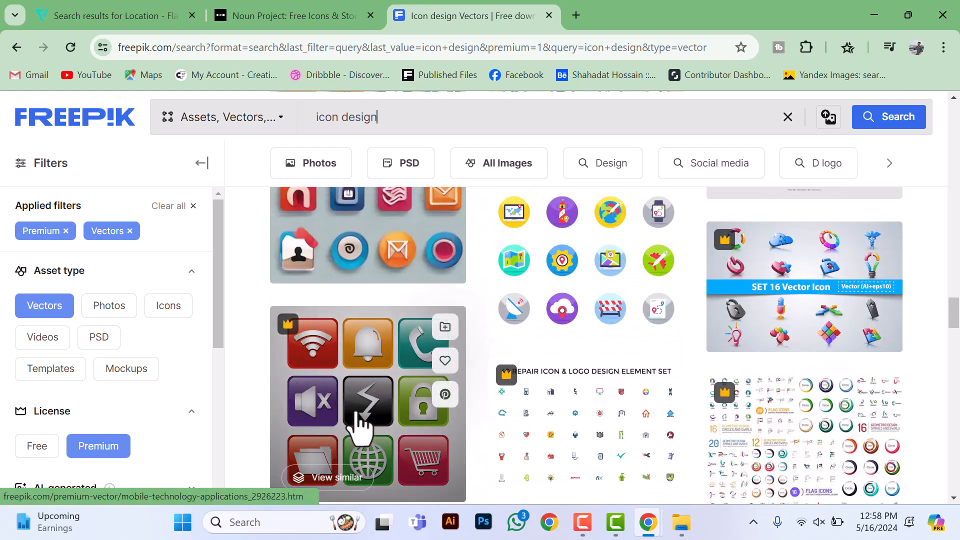
scroll(365, 399, up, 5)
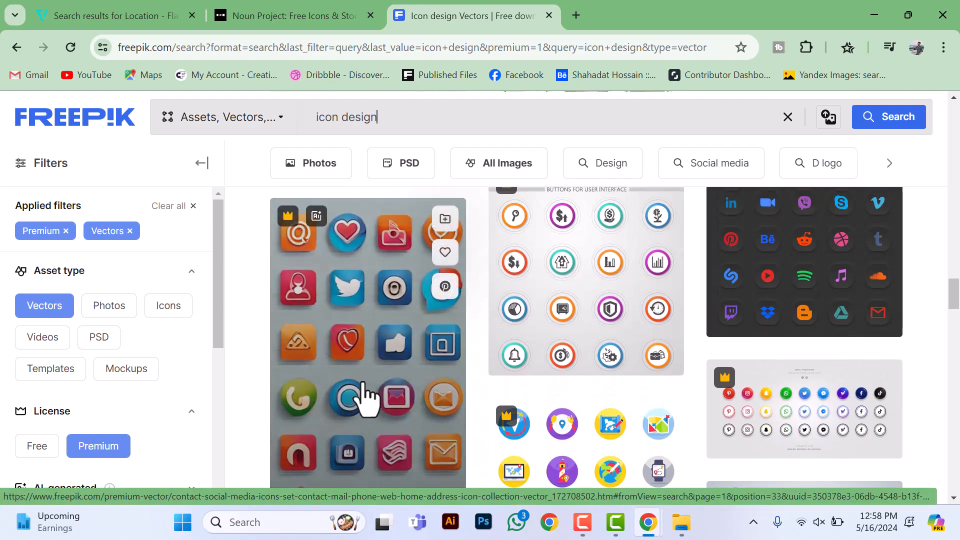
scroll(365, 397, up, 2)
scroll(360, 428, up, 8)
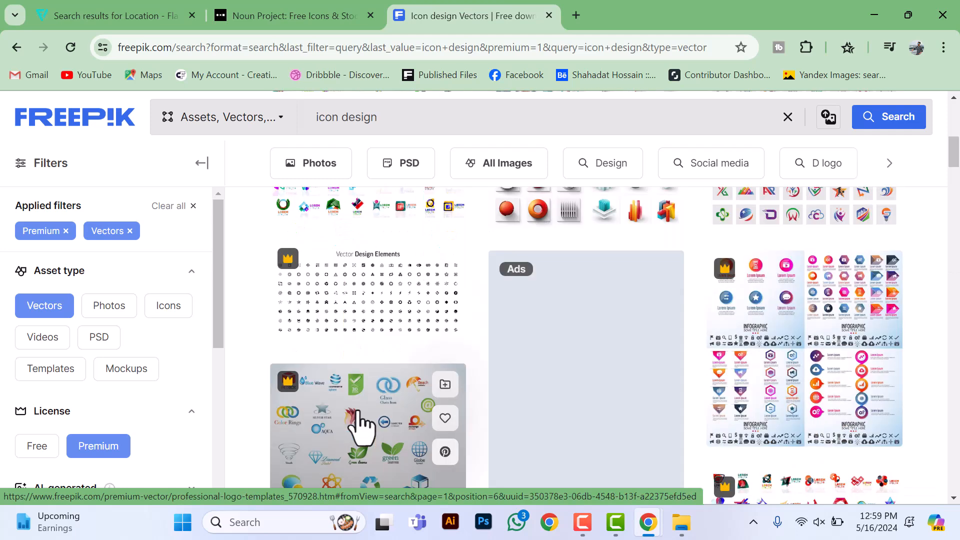